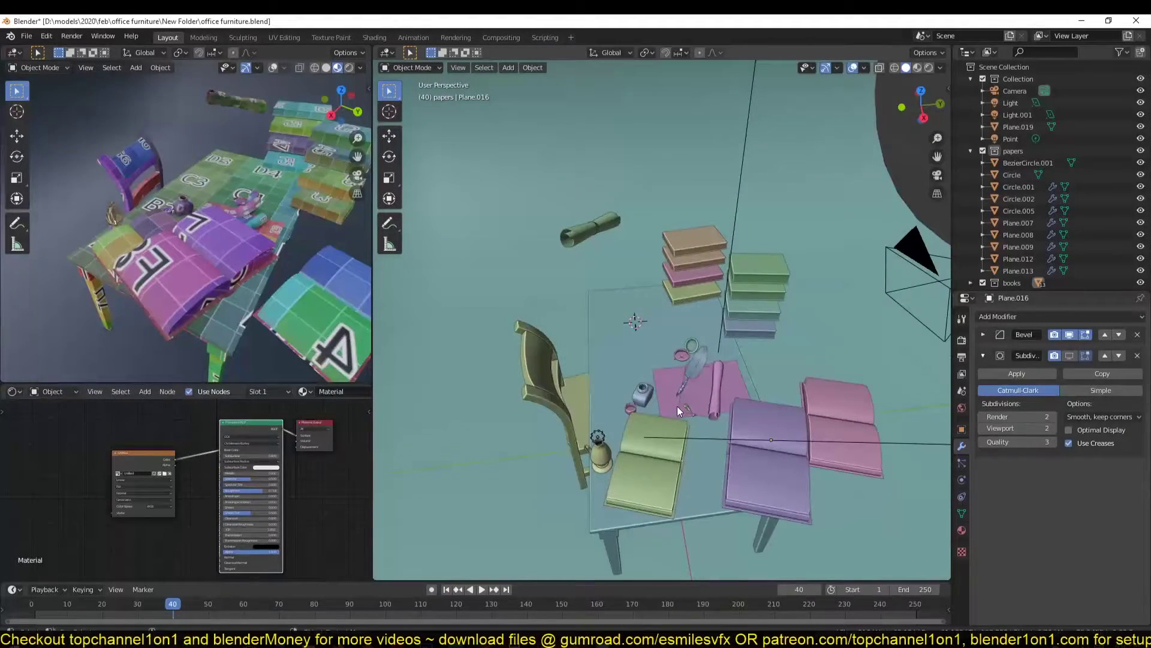
Select every object in the rolled paper's collection and isolate the selection in local view
middle_click_drag(701, 407, 640, 375)
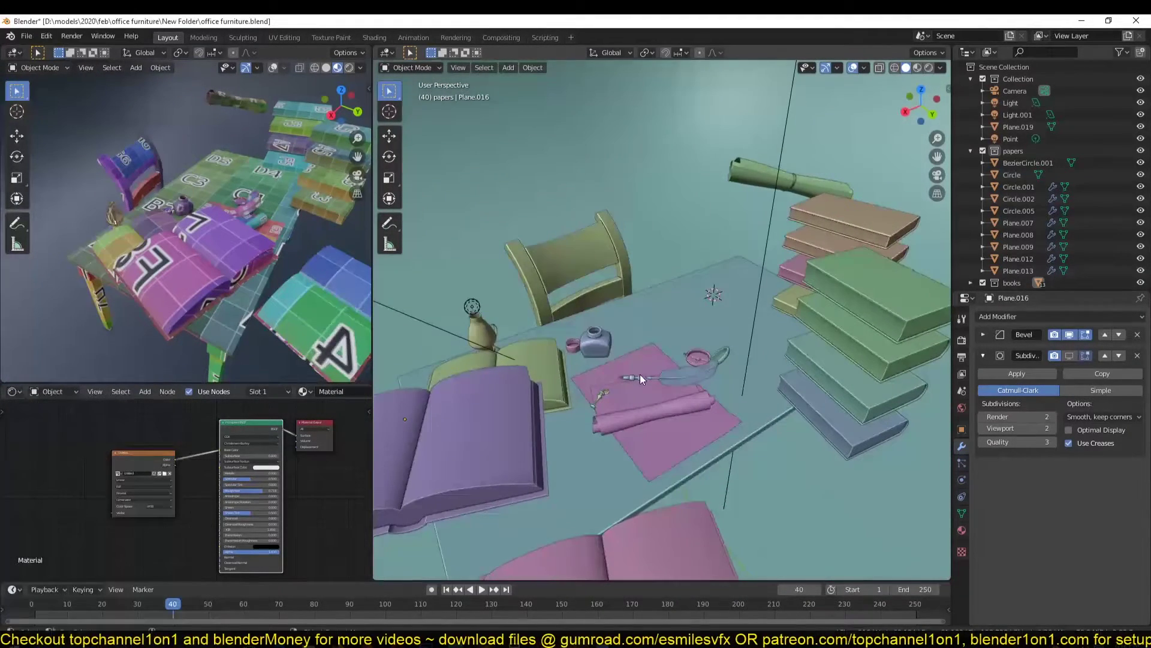
left_click(661, 442)
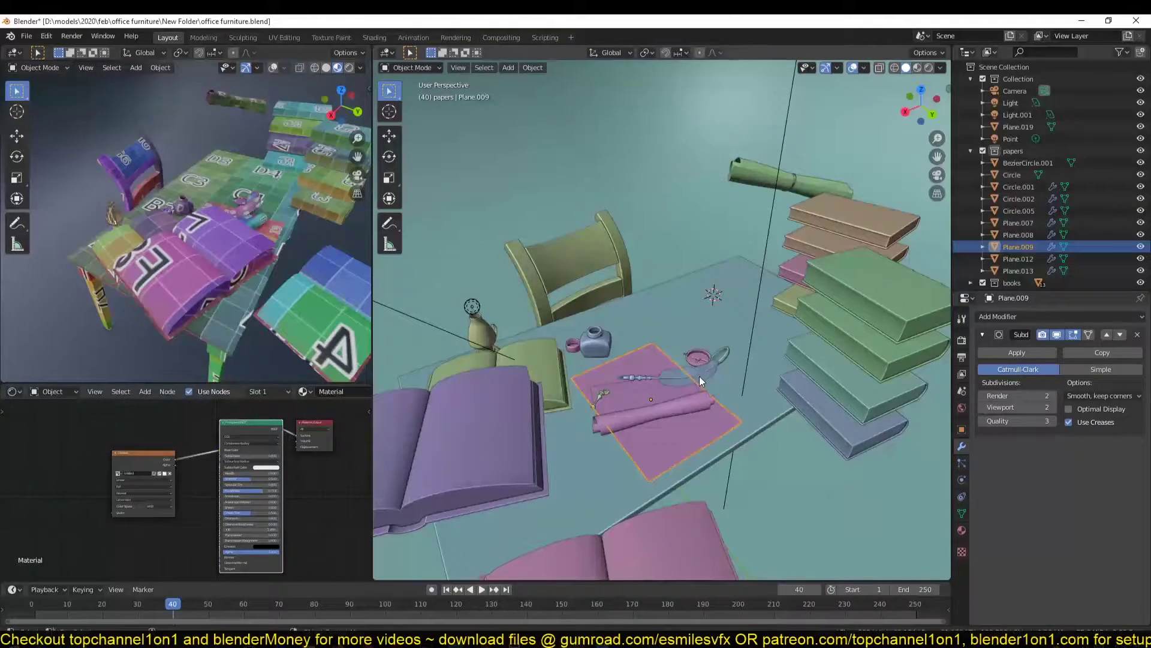
left_click(658, 413)
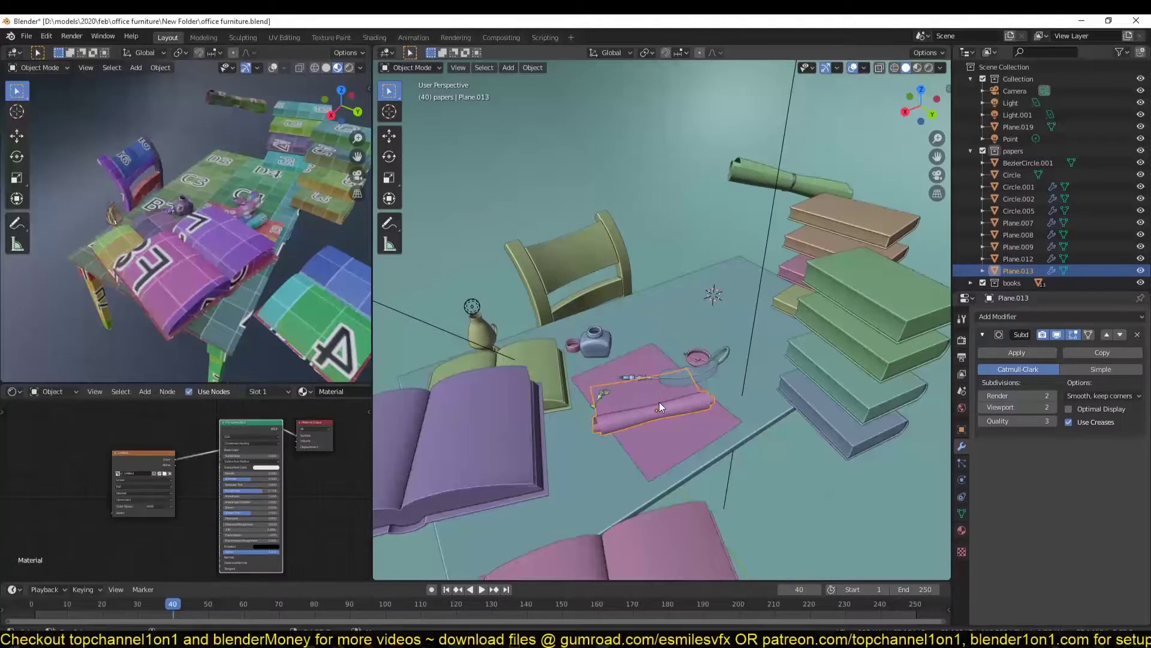
key("shift+g")
left_click(659, 402)
key("n")
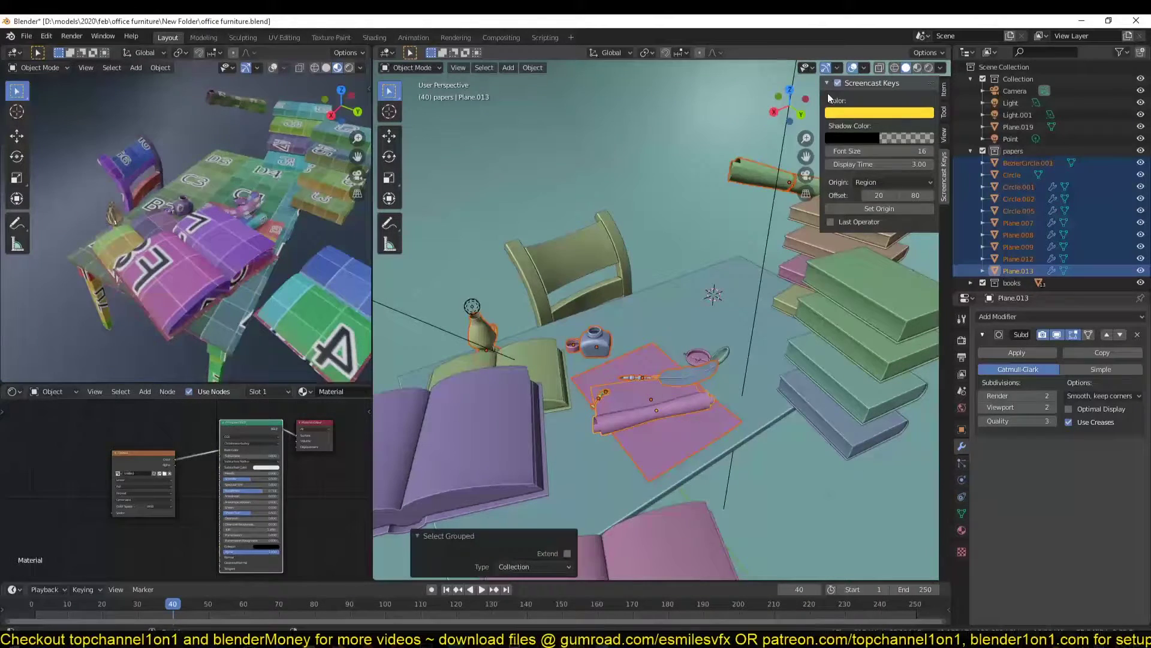
key("n")
scroll(662, 356, "up", 2)
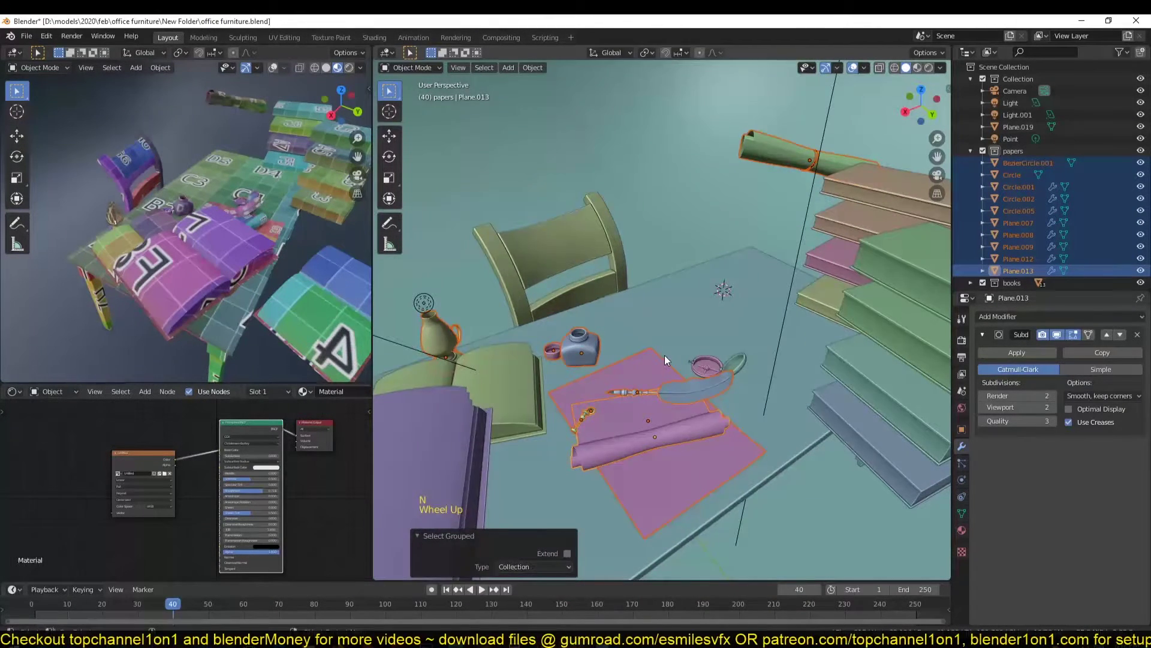
key("KP_Divide")
Examine the combined UV layout of the selected objects in the UV Editing workspace, then return to the Layout workspace
key("Tab")
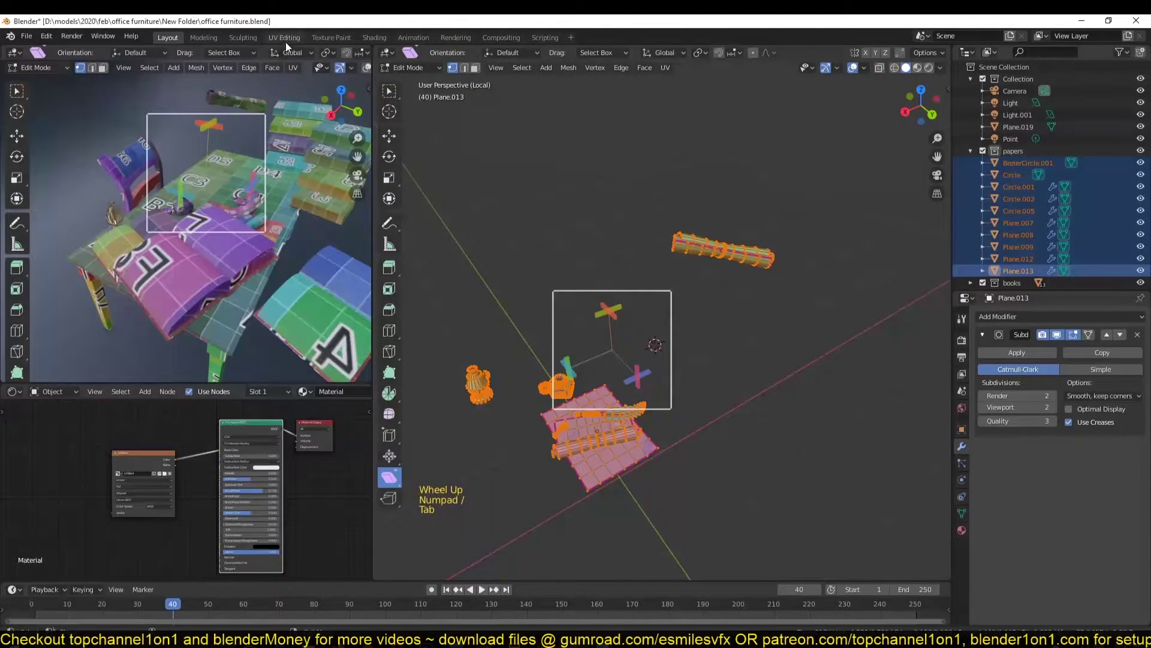
left_click(285, 39)
scroll(268, 187, "up", 5)
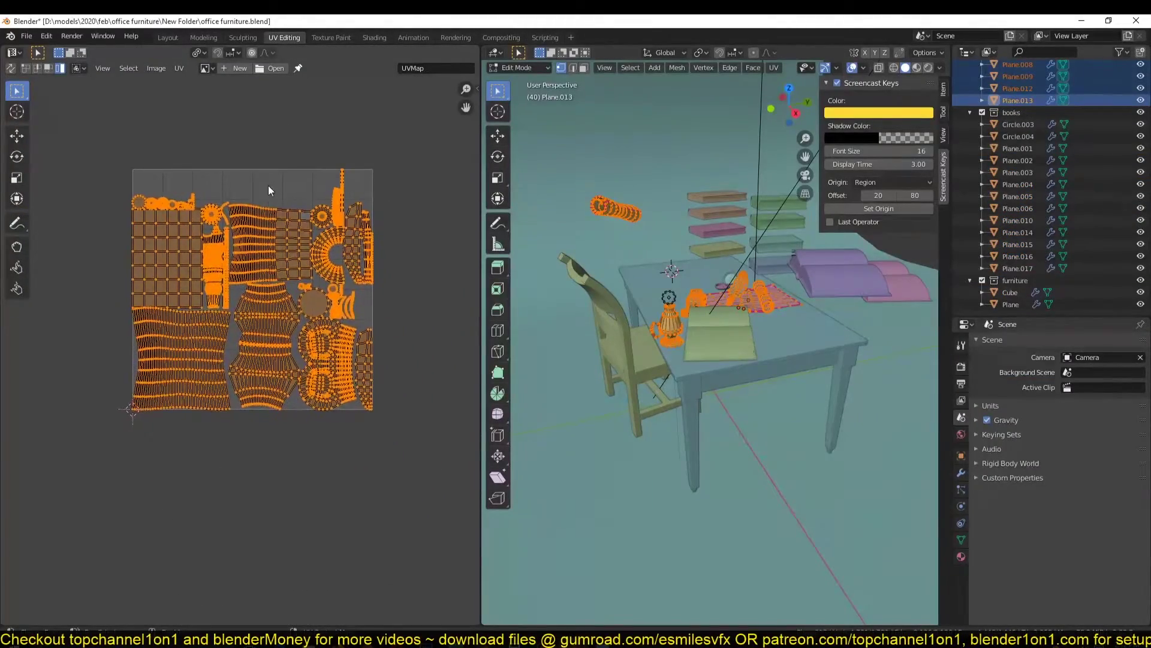
key("Tab")
key("KP_Divide")
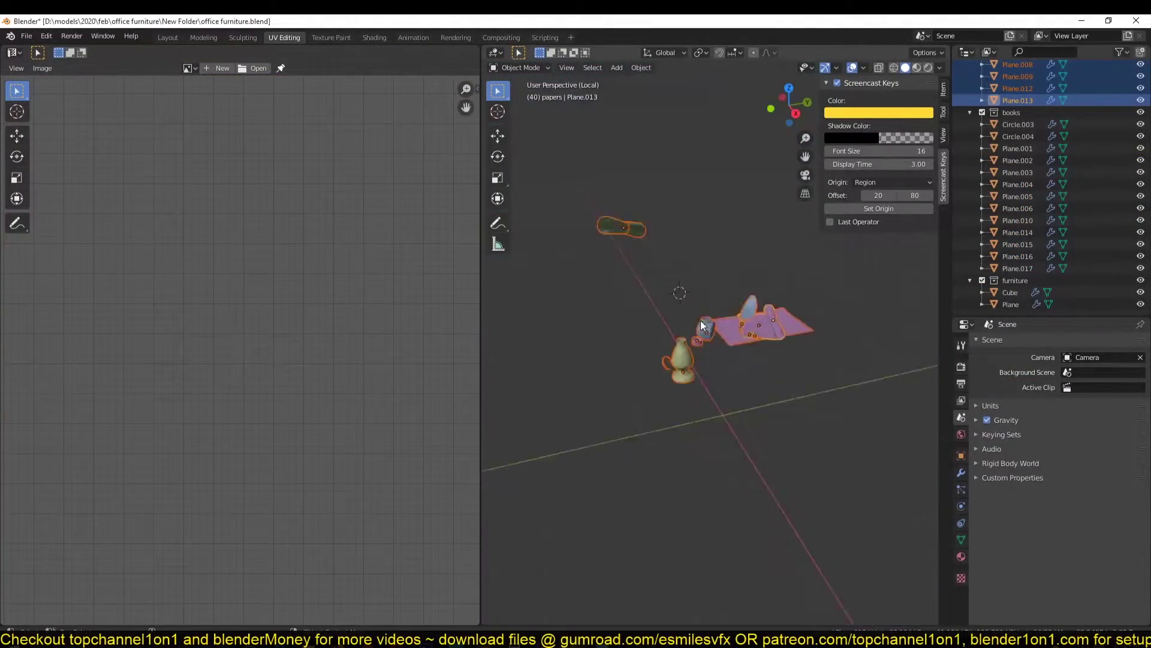
middle_click_drag(710, 323, 607, 325)
scroll(608, 325, "down", 2)
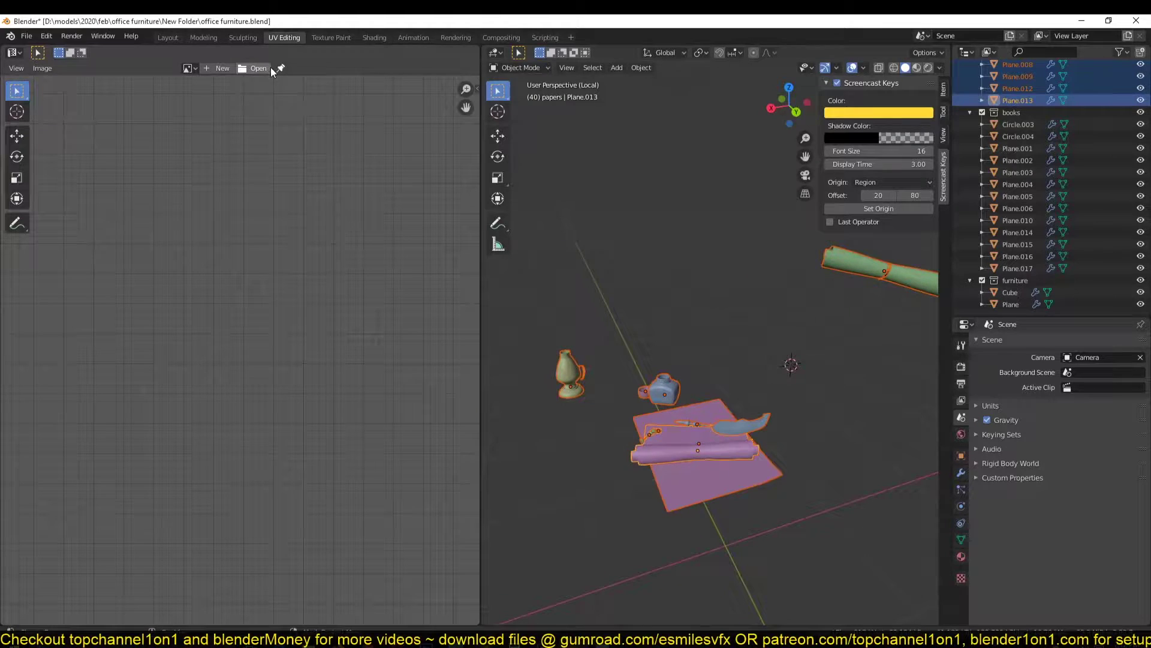
left_click(173, 38)
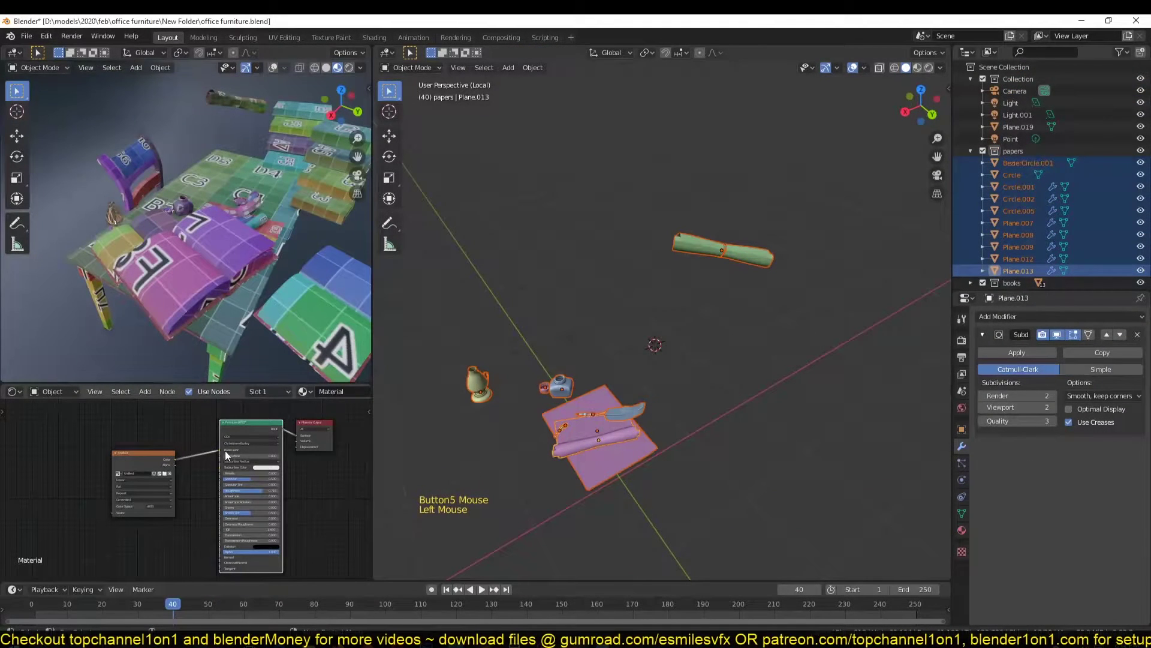
Deselect all objects and add an Image Texture node in empty space beside the material's Principled shader
key("KP_Decimal")
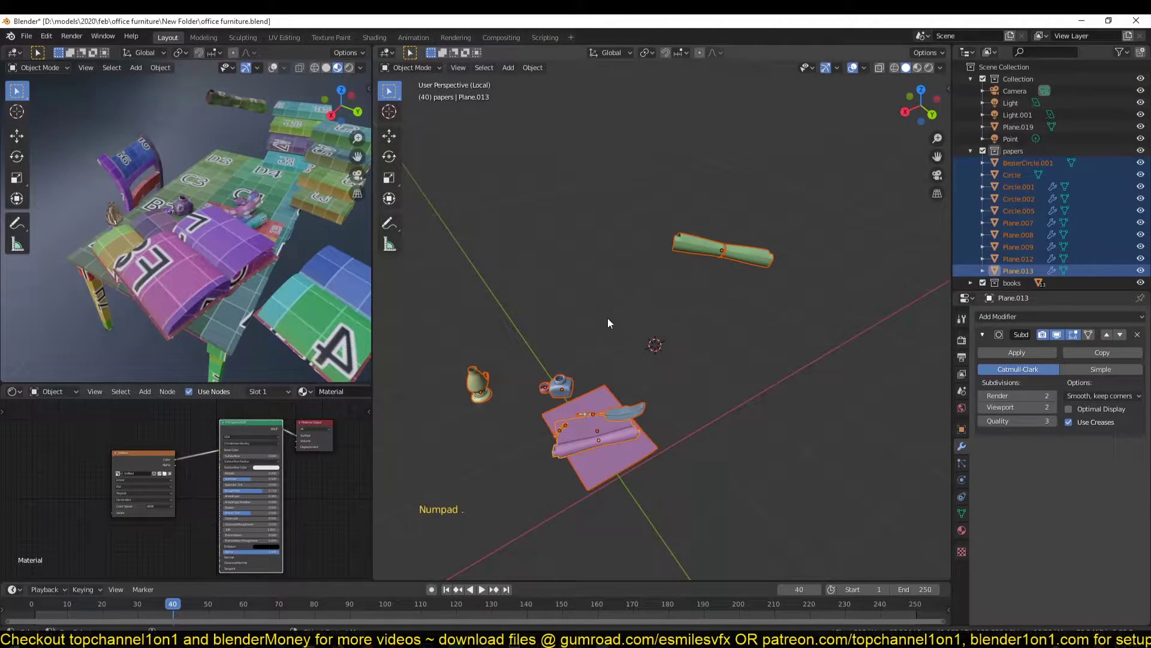
scroll(605, 333, "up", 3)
scroll(660, 235, "up", 2)
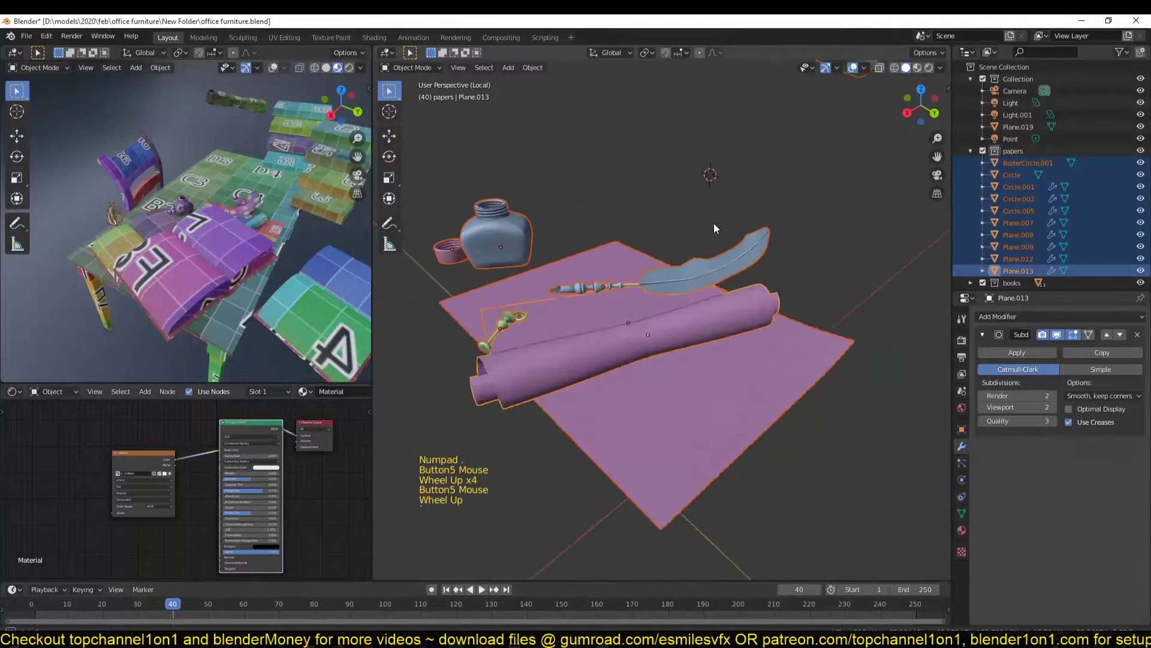
key("alt+a")
middle_click_drag(109, 544, 1, 560)
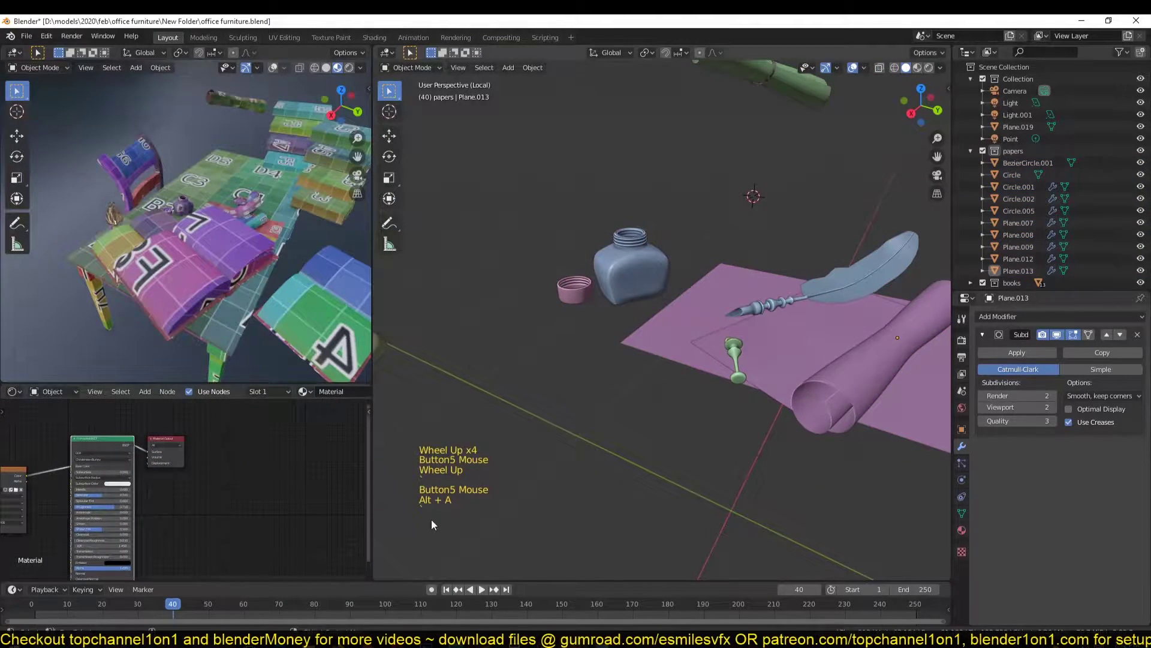
scroll(431, 519, "up", 2)
left_click(247, 452)
scroll(246, 452, "up", 4)
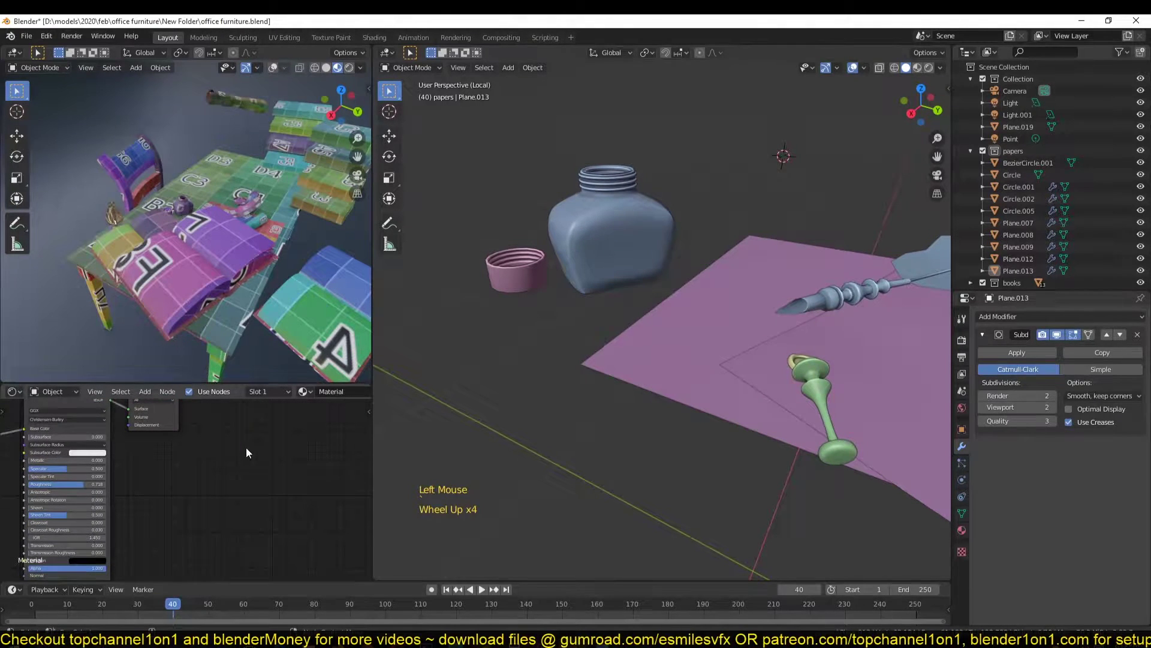
key("shift+a")
mouse_move(235, 503)
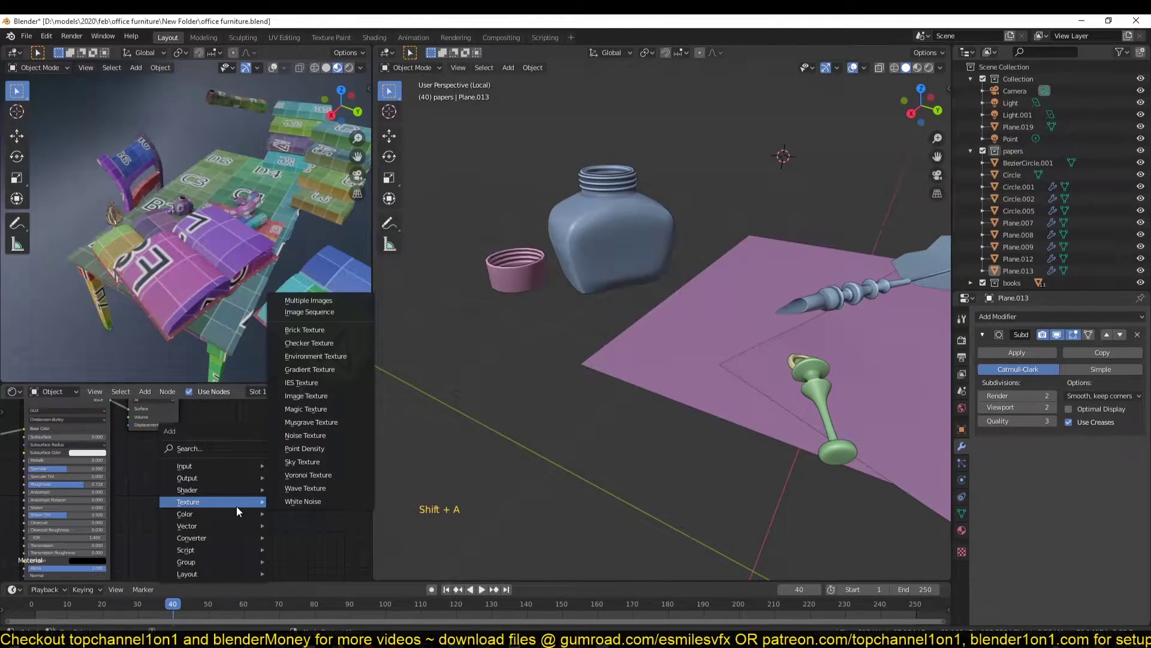
left_click(312, 398)
left_click(252, 366)
Start a new image for the added texture node and set its width and height to 2048 px
left_click(277, 457)
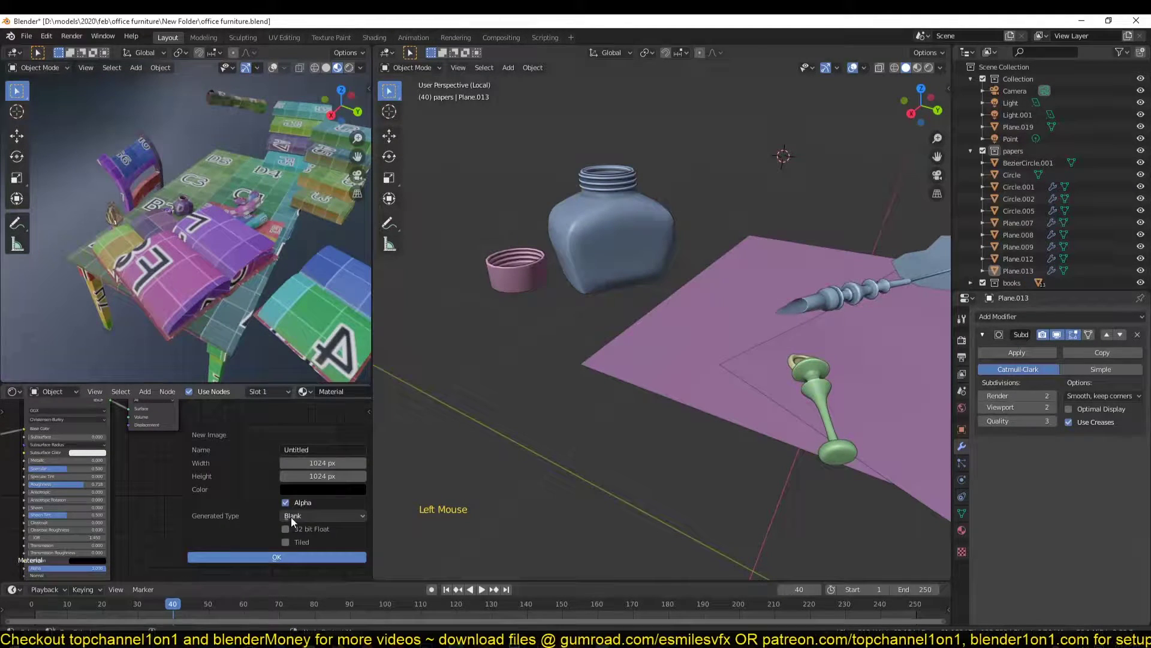
left_click(321, 463)
key("End")
type("*2")
key("Return")
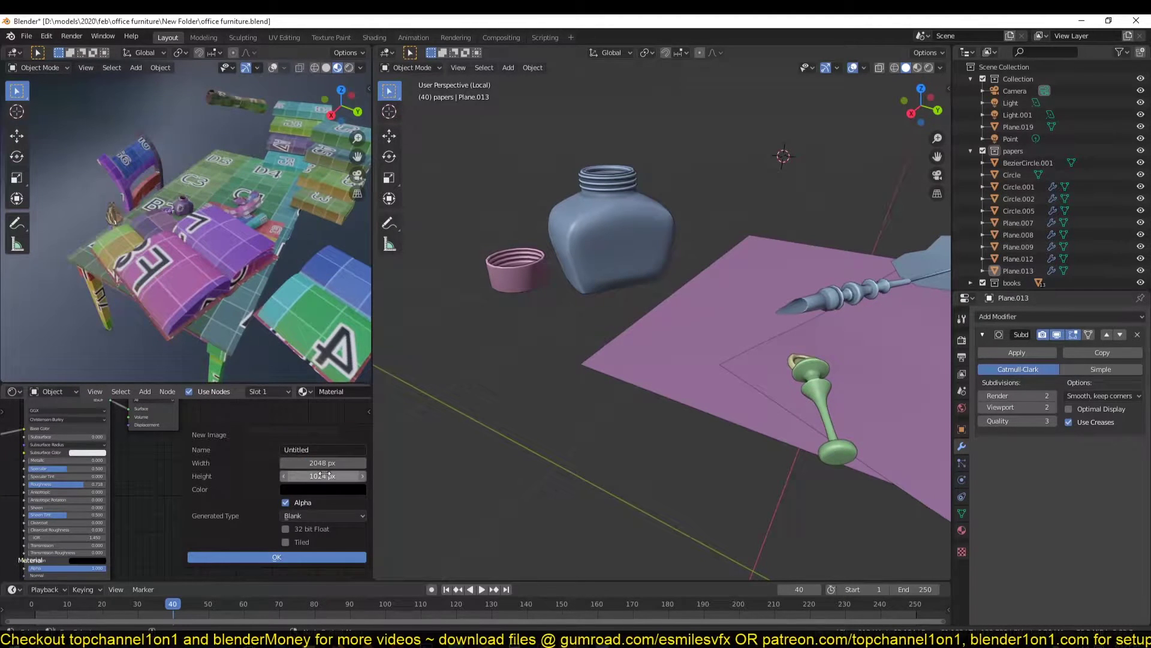
left_click(332, 477)
key("End")
type("*2")
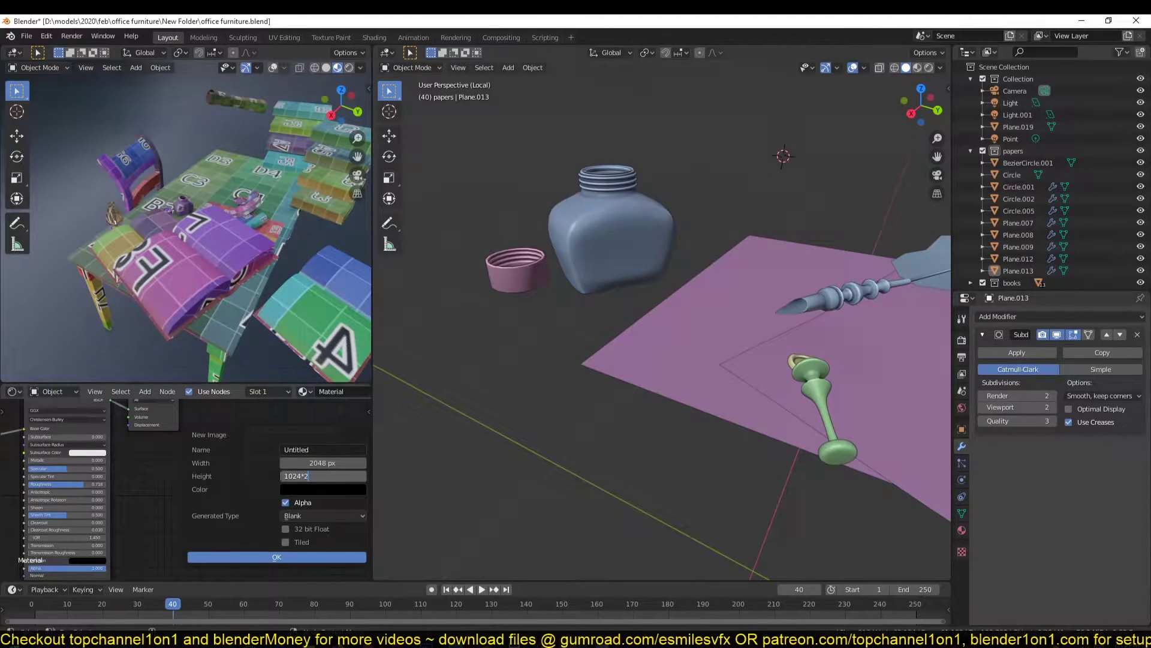
key("Return")
Name the new image bake, enable 32 bit Float, and create it in the texture node
left_click(324, 450)
type("bake")
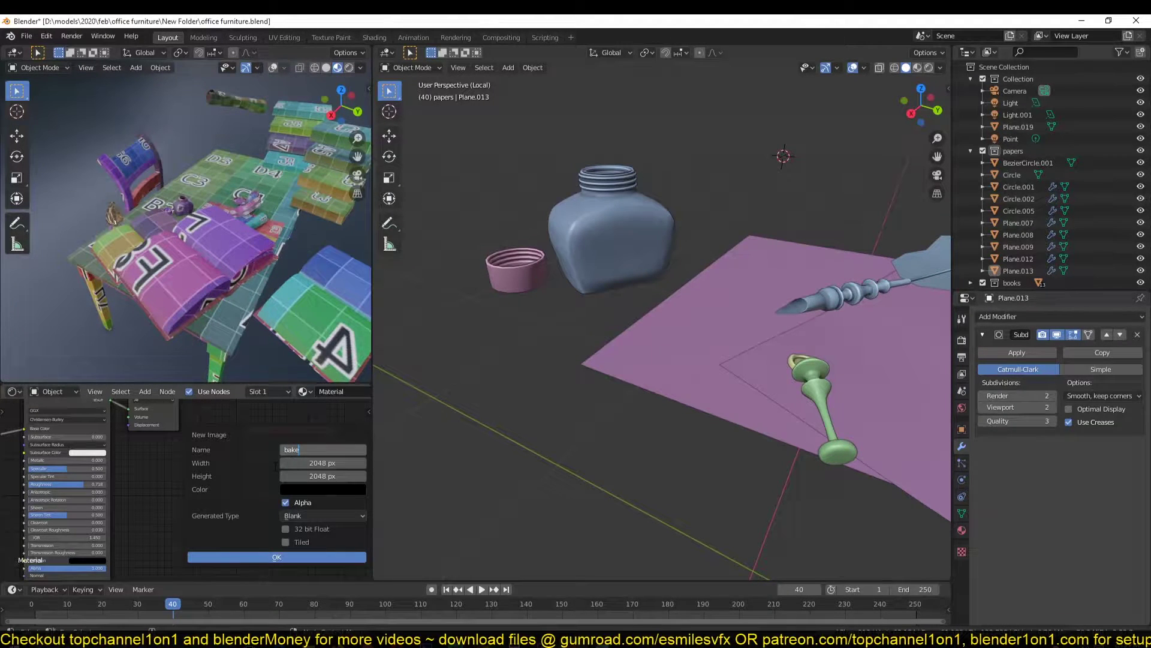
key("Return")
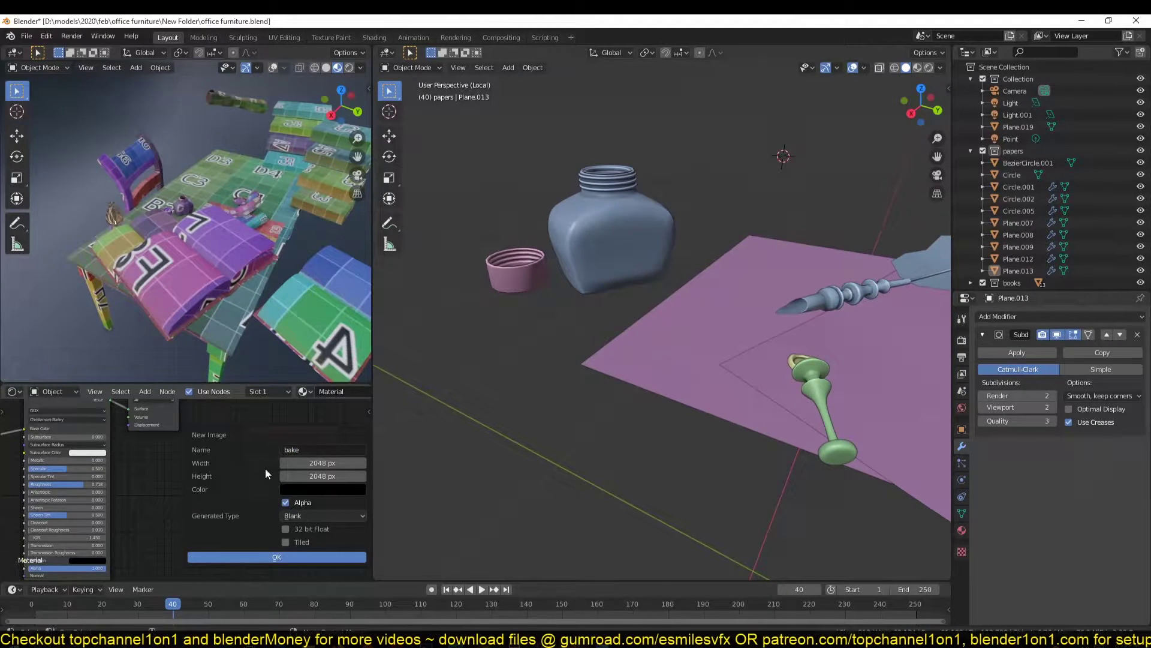
left_click(291, 531)
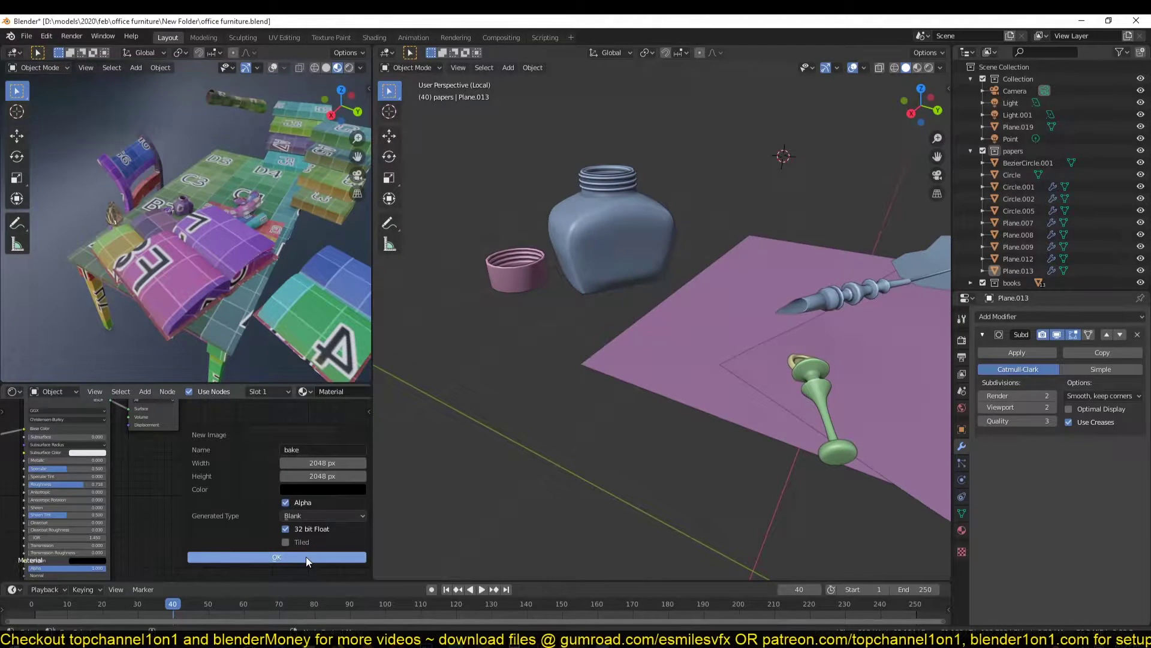
left_click(307, 556)
left_click(282, 431)
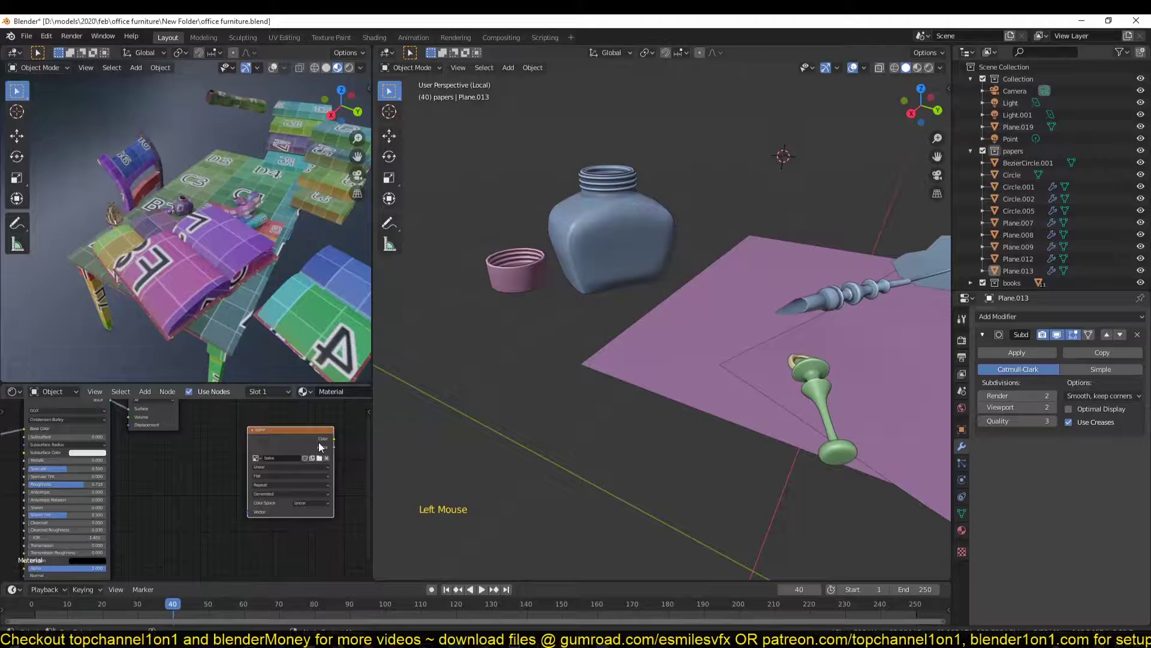
scroll(319, 441, "down", 6)
scroll(218, 469, "up", 4)
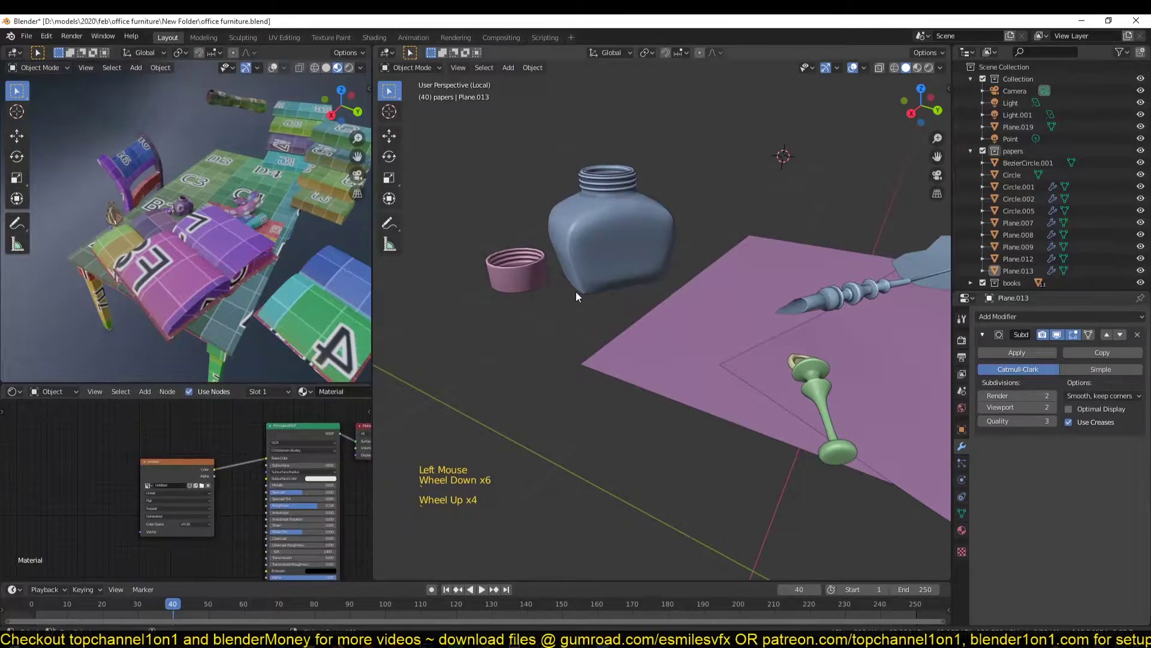
Check the ink bottle's Subdivision modifier with its viewport display off and on, and remove the bottle's Solidify modifier
mouse_move(576, 291)
middle_mouse_down()
mouse_move(640, 306)
mouse_move(629, 305)
middle_mouse_up()
scroll(629, 305, "up", 2)
mouse_move(727, 304)
middle_mouse_down()
mouse_move(701, 338)
mouse_move(671, 301)
mouse_move(699, 309)
middle_mouse_up()
left_click(701, 343)
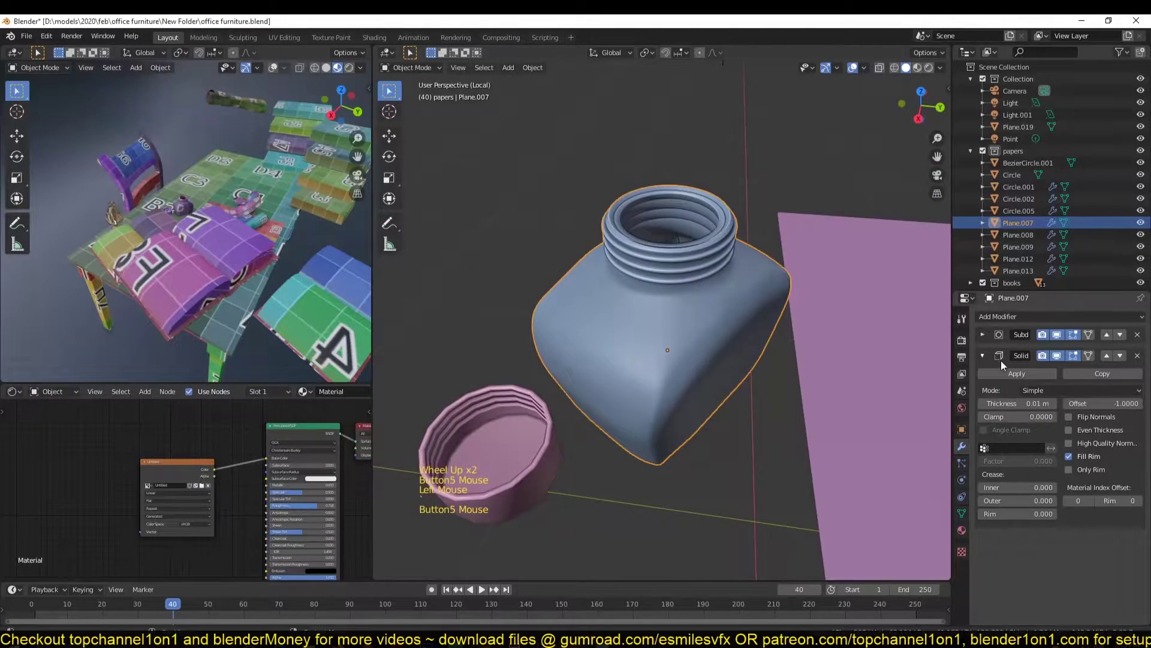
left_click(982, 335)
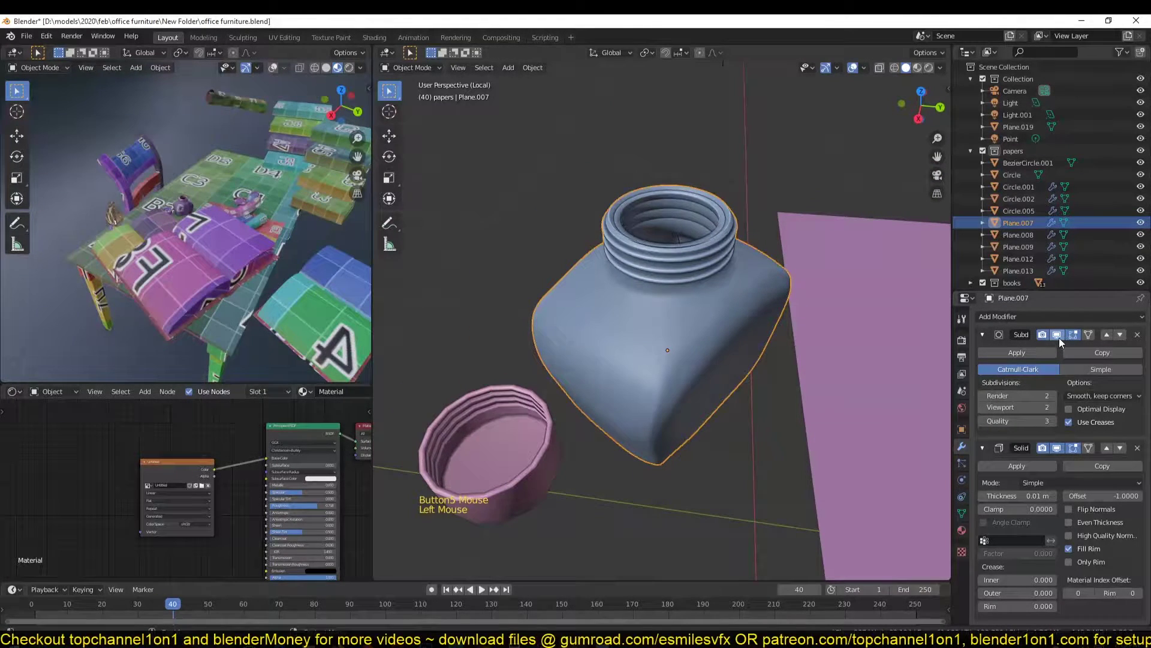
left_click(1057, 336)
left_click(1057, 335)
left_click(983, 335)
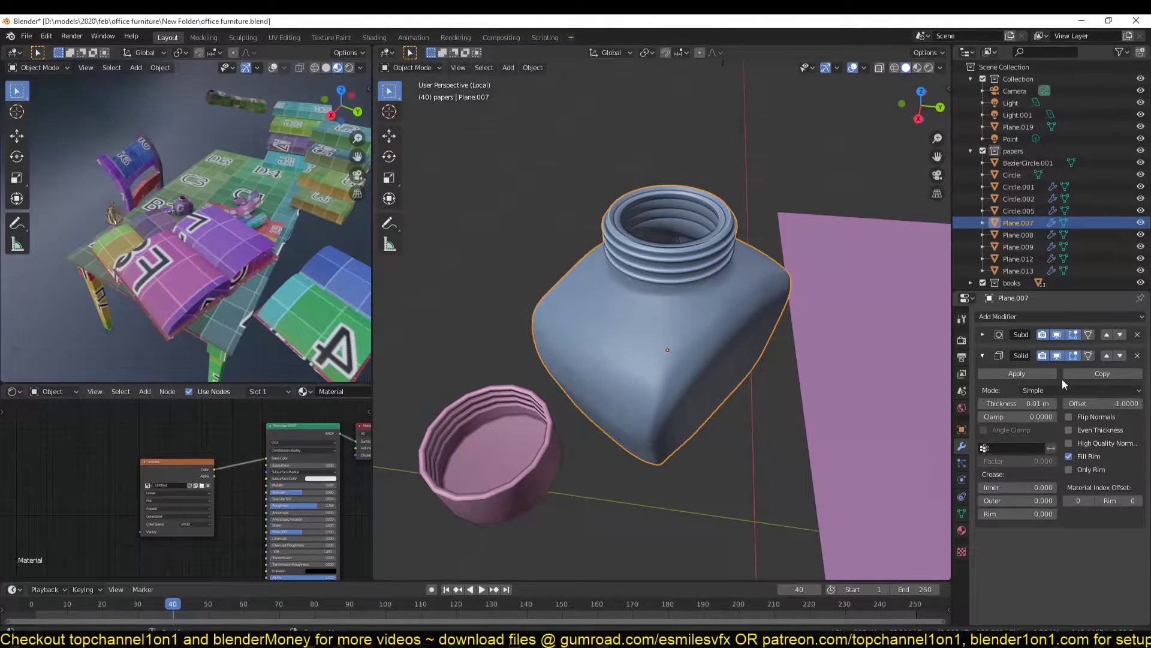
left_click(1057, 355)
left_click(1137, 356)
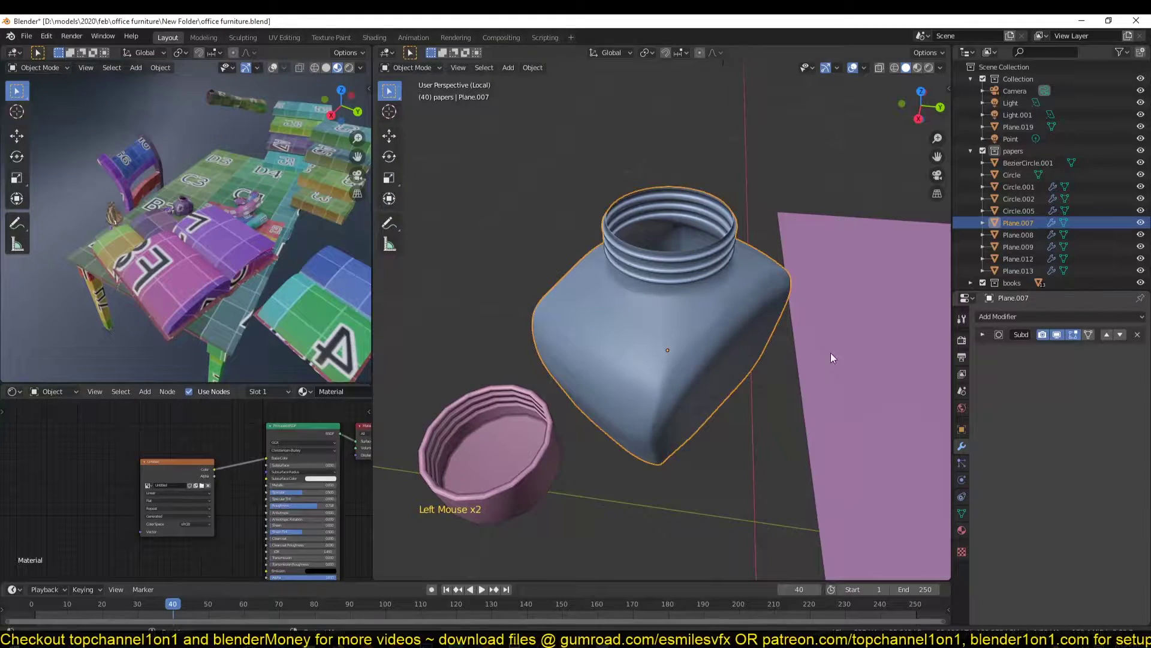
Check the modifiers on the bottle cap, flat sheet, rolled paper, and seal stamp with its ring, one object at a time
key("grave")
middle_click_drag(515, 333, 558, 318)
left_click(665, 381)
middle_click_drag(724, 391, 506, 409, "shift")
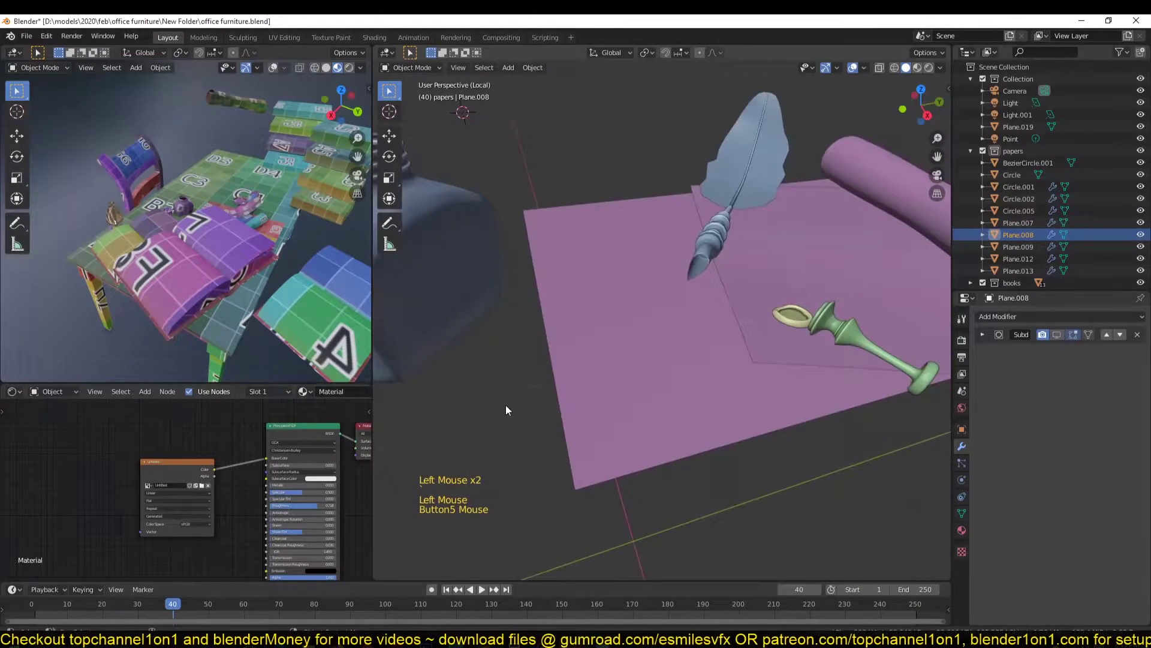
left_click(718, 341)
left_click(784, 212)
left_click(787, 208)
scroll(748, 240, "down", 1)
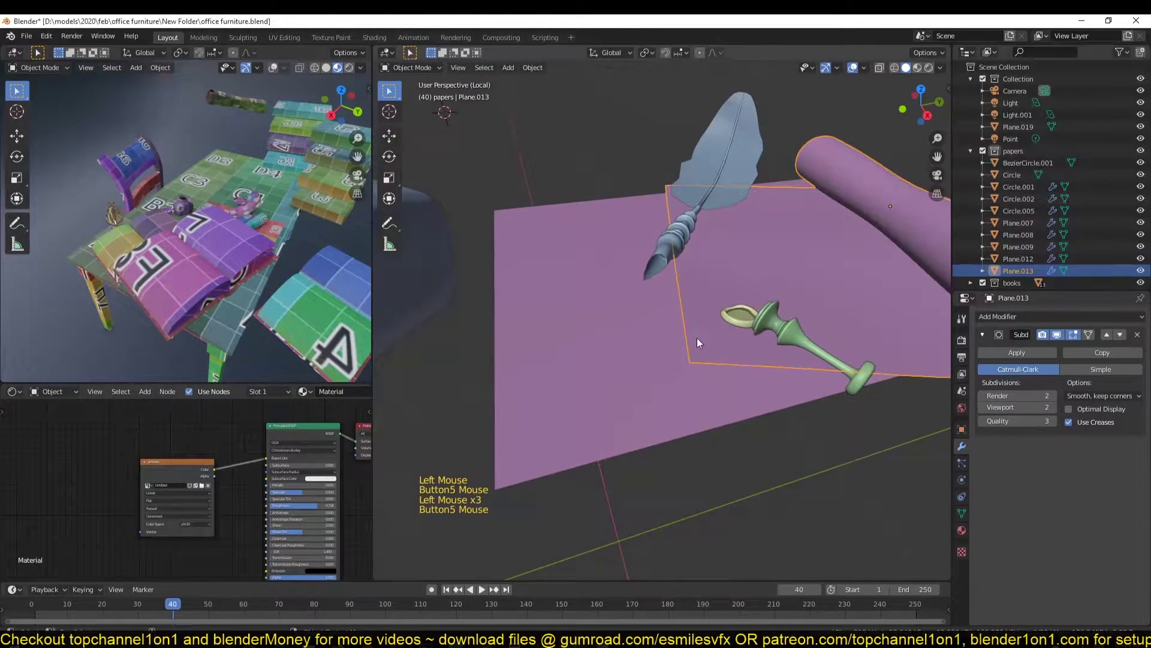
left_click(761, 330)
left_click(743, 321)
scroll(728, 342, "down", 3)
scroll(678, 384, "down", 1)
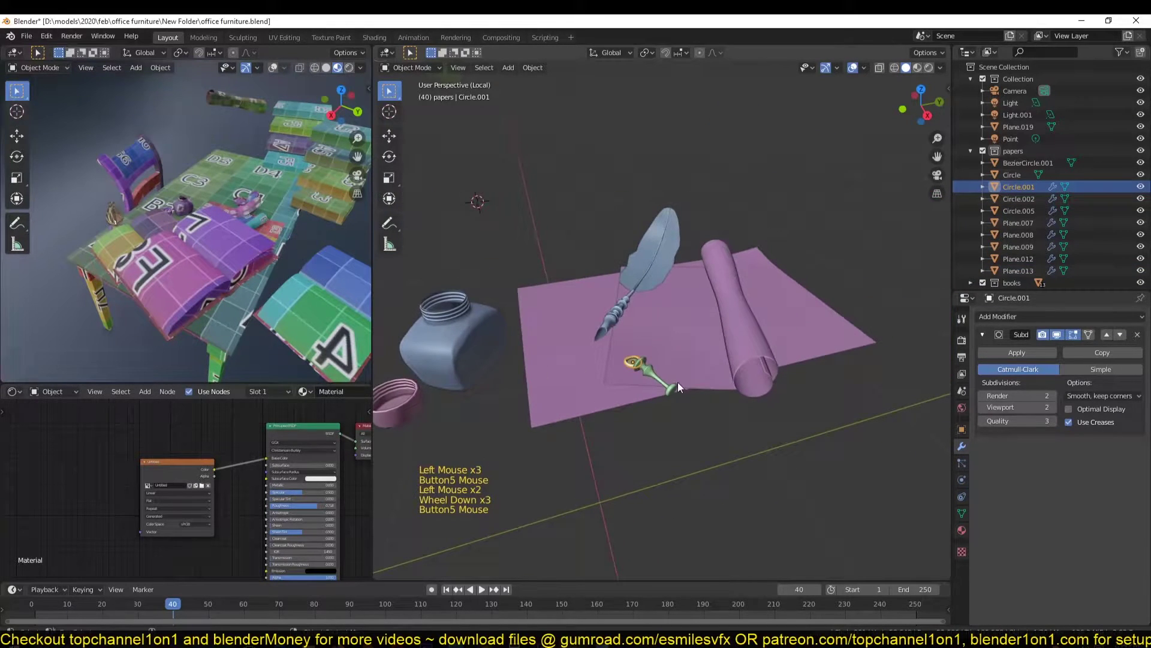
left_click(677, 383)
Check the modifiers on the separate tied scroll and on the string around its middle
scroll(772, 364, "down", 7)
scroll(631, 386, "down", 1)
left_click(592, 229)
left_click(572, 225)
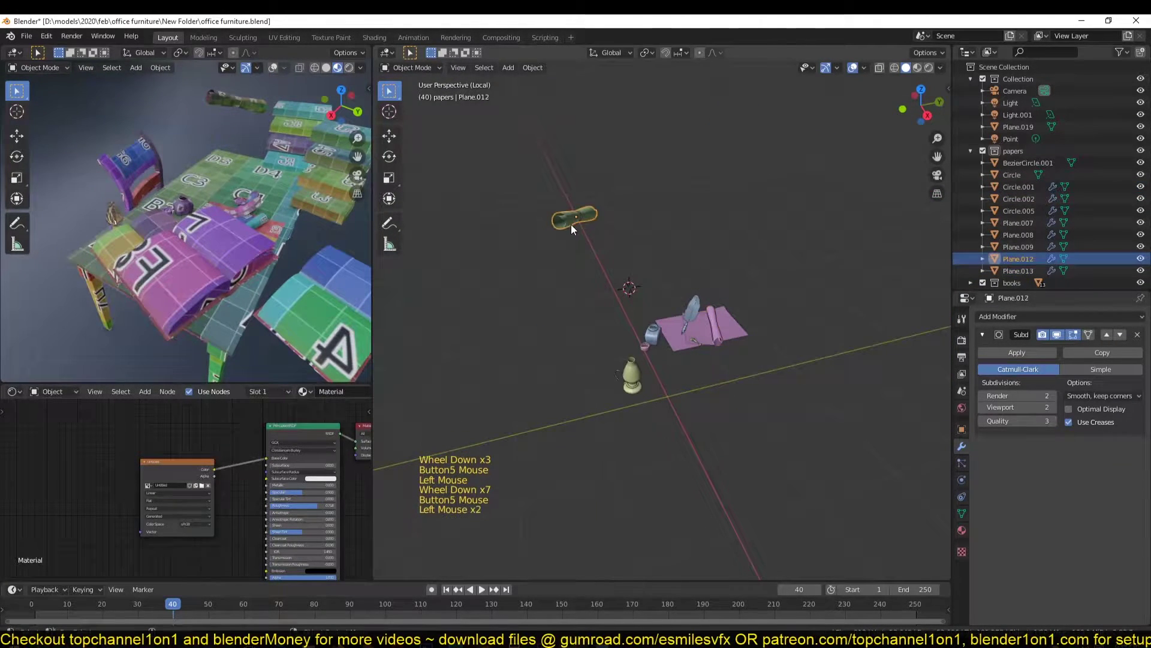
left_click(570, 220)
left_click(576, 216)
left_click(578, 217)
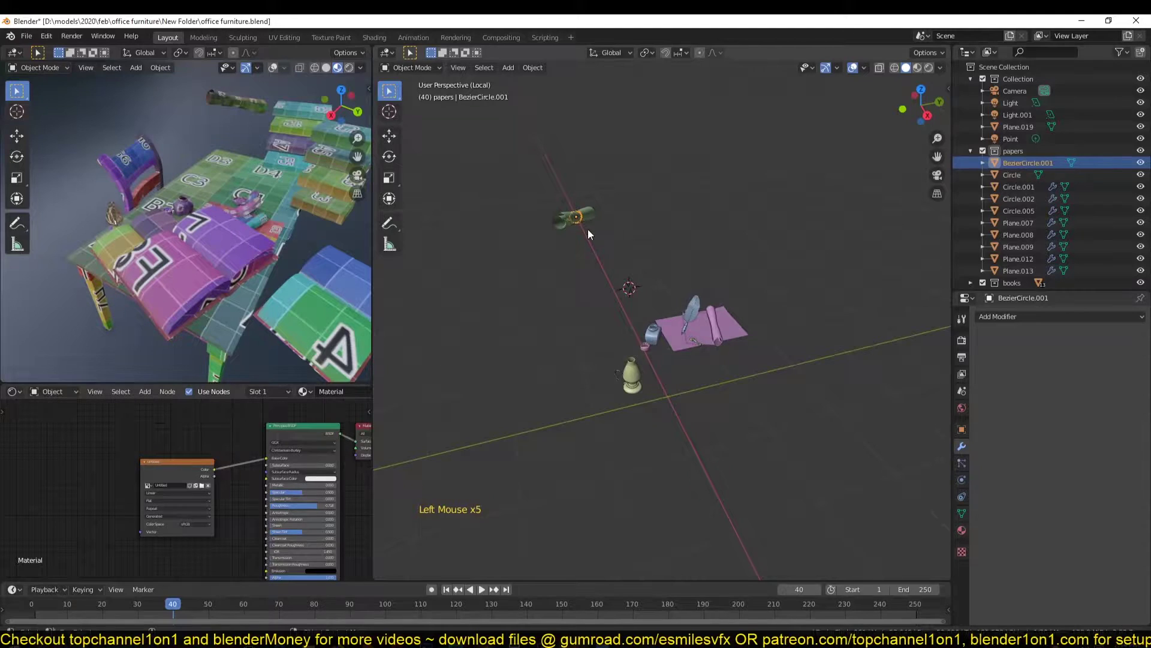
key("KP_Decimal")
scroll(588, 231, "down", 9)
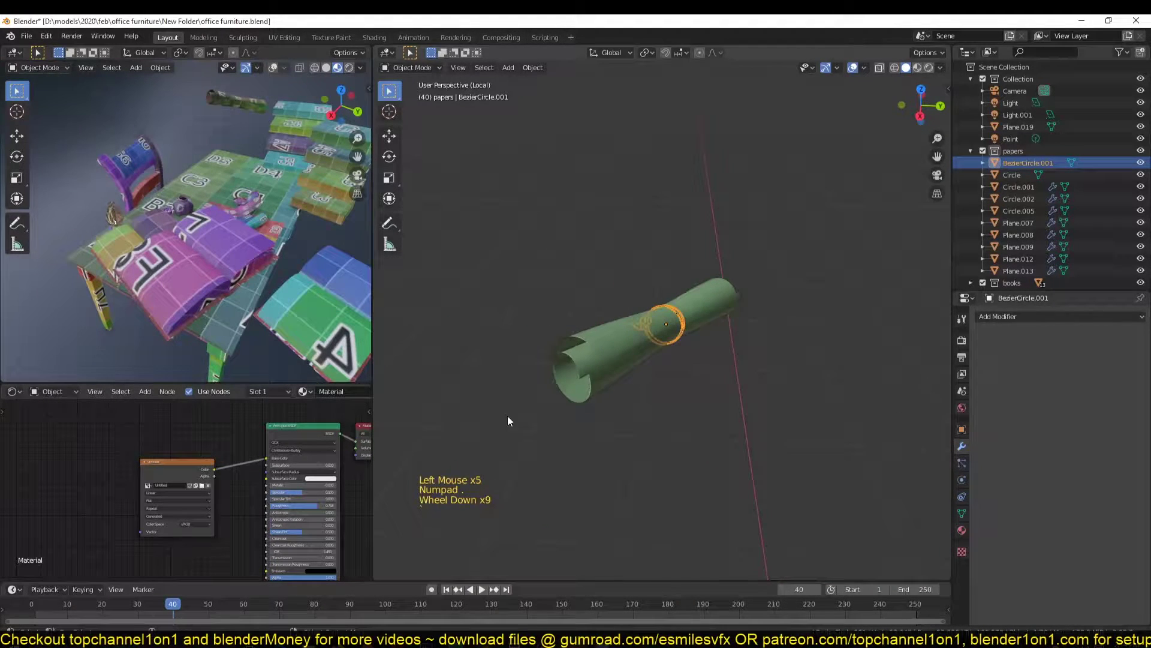
Switch the scene's render engine from Eevee to Cycles
scroll(120, 479, "up", 5)
left_click(70, 526)
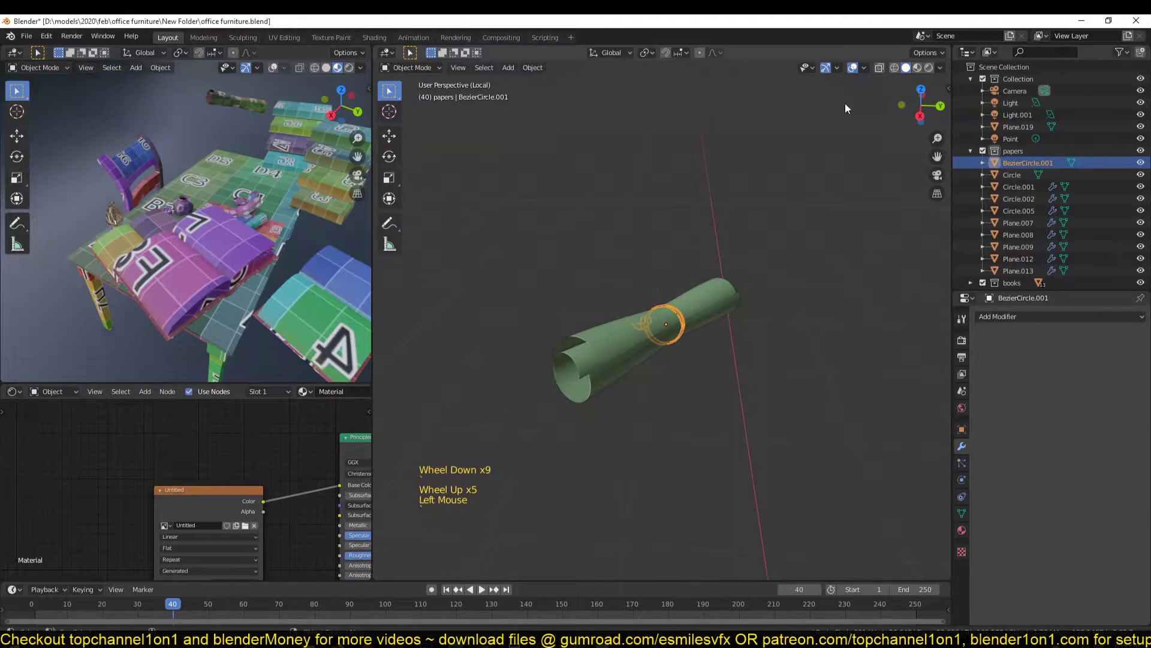
left_click(962, 340)
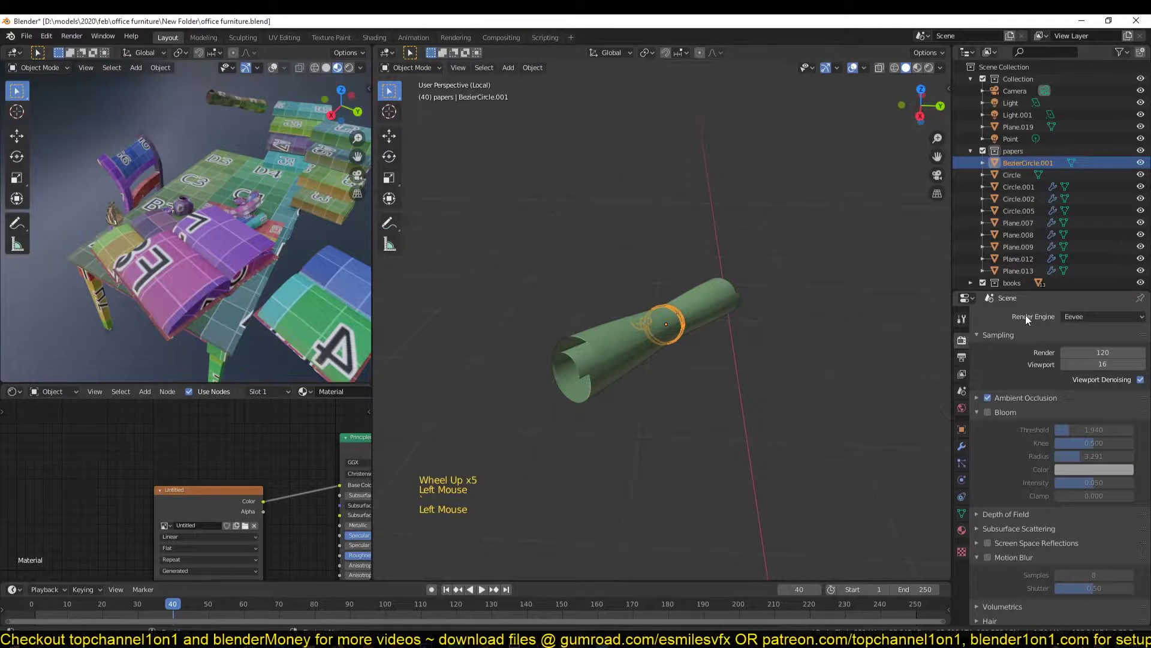
left_click(1074, 314)
left_click(1082, 358)
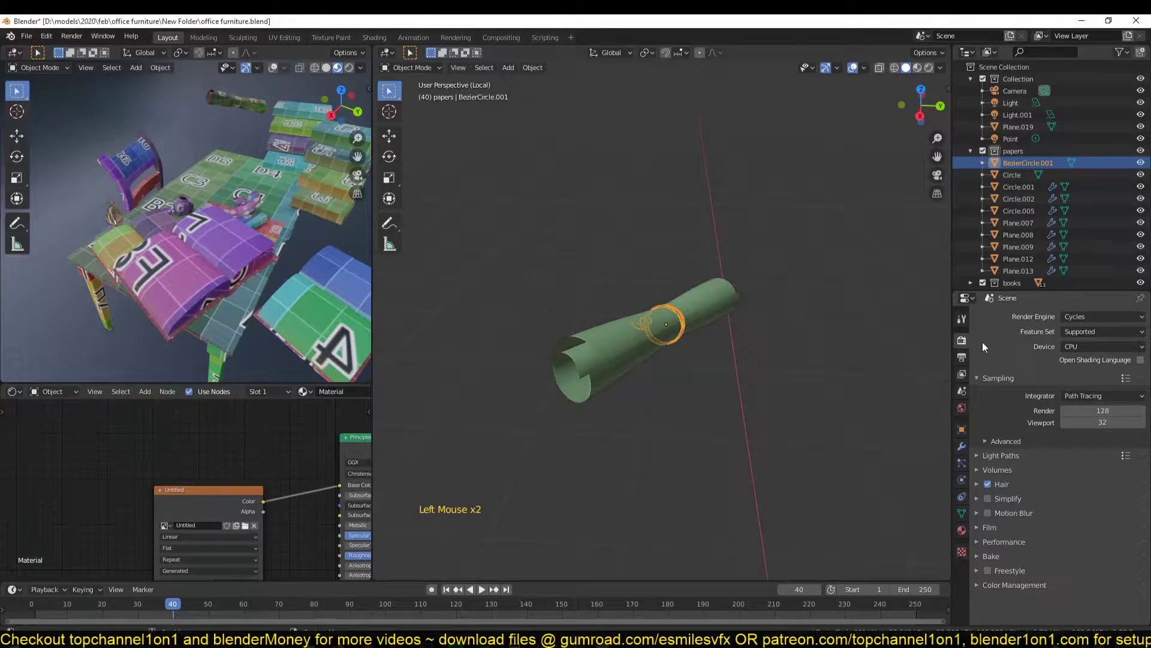
Select the ink bottle among the desk items and frame it in the viewport
middle_click_drag(841, 295, 724, 117, "shift")
scroll(710, 265, "down", 6)
middle_click_drag(641, 389, 648, 344, "shift")
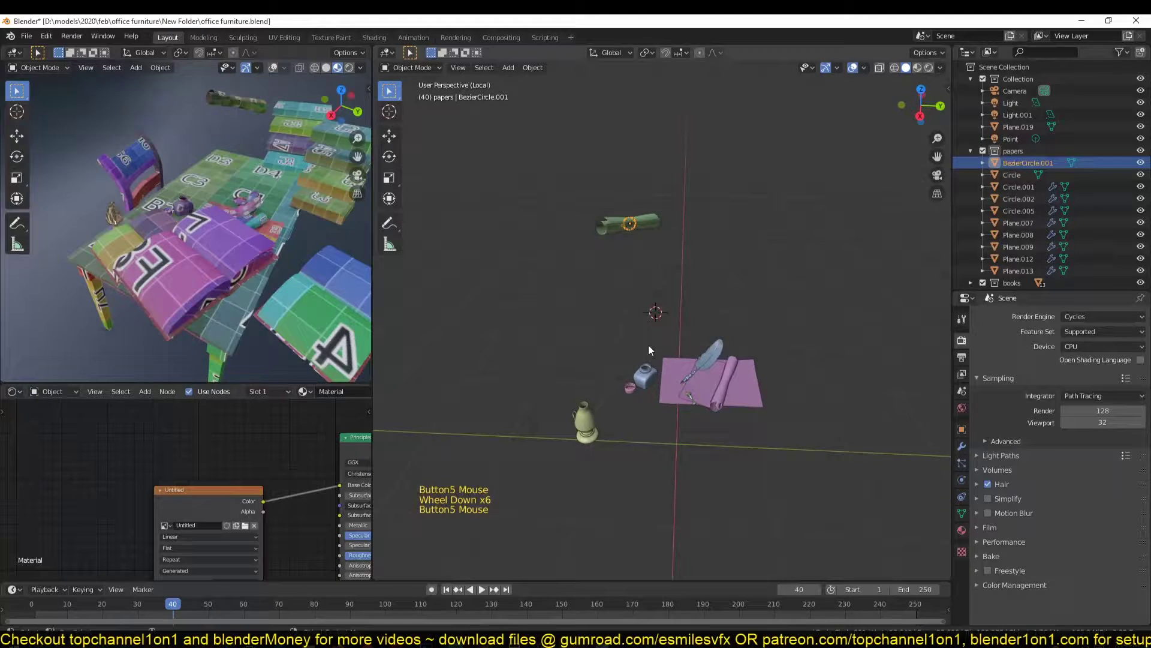
left_click(639, 378)
left_click(642, 377)
key("KP_Decimal")
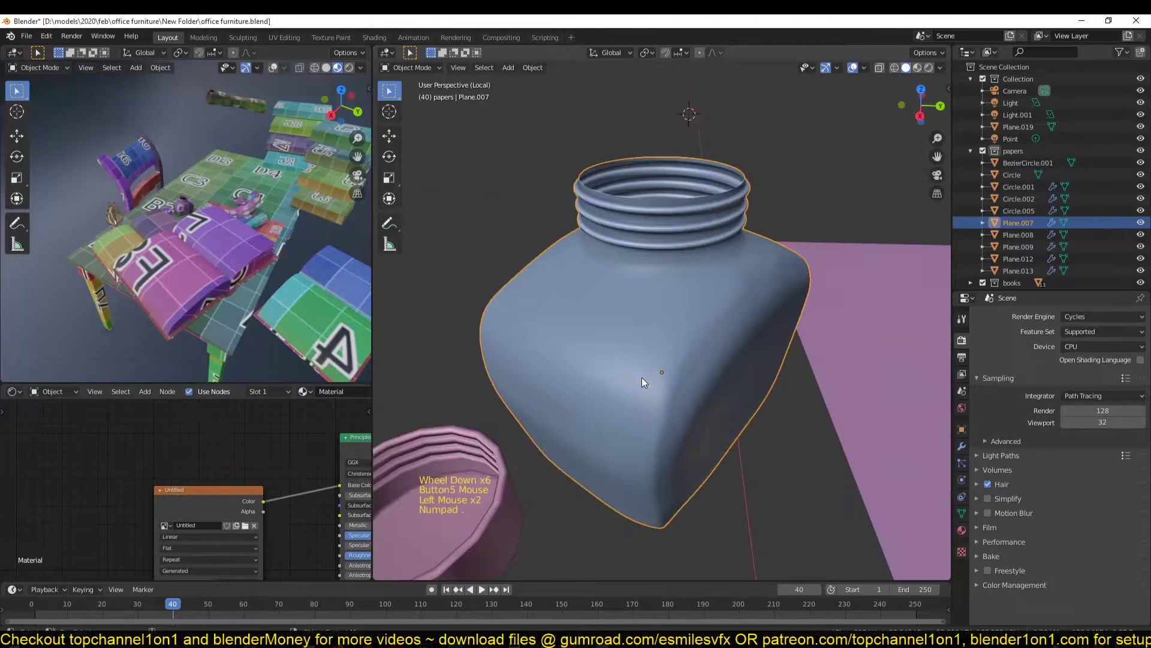
Add a Geometry node to the material and place it to the left of the image texture node
left_click(44, 492)
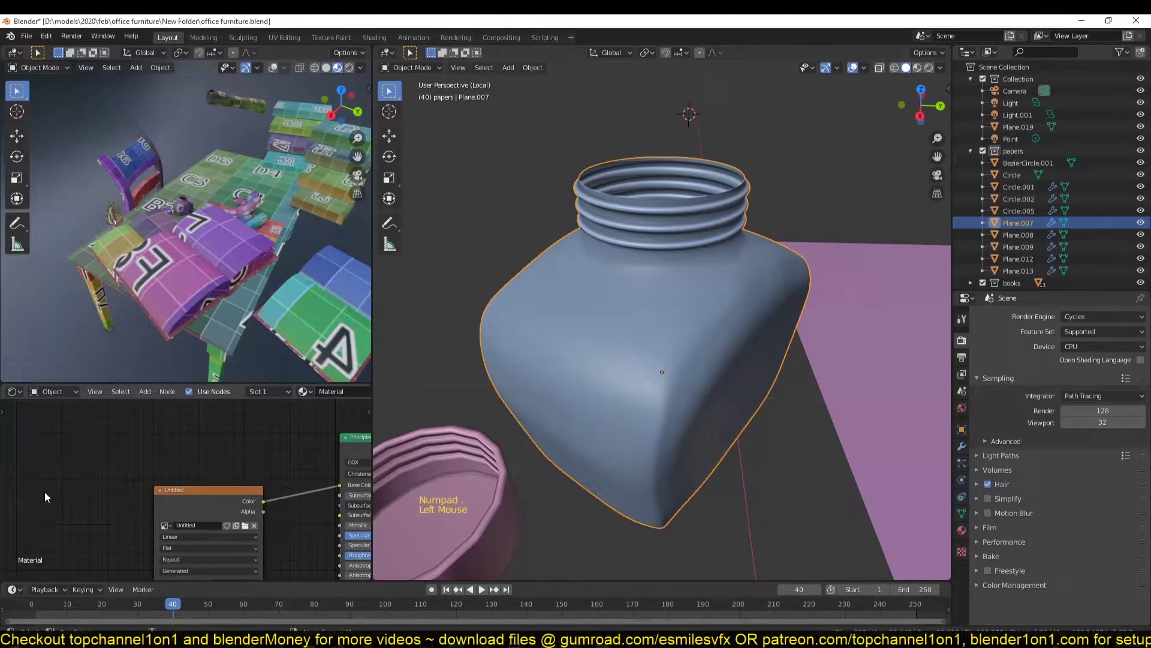
key("shift+a")
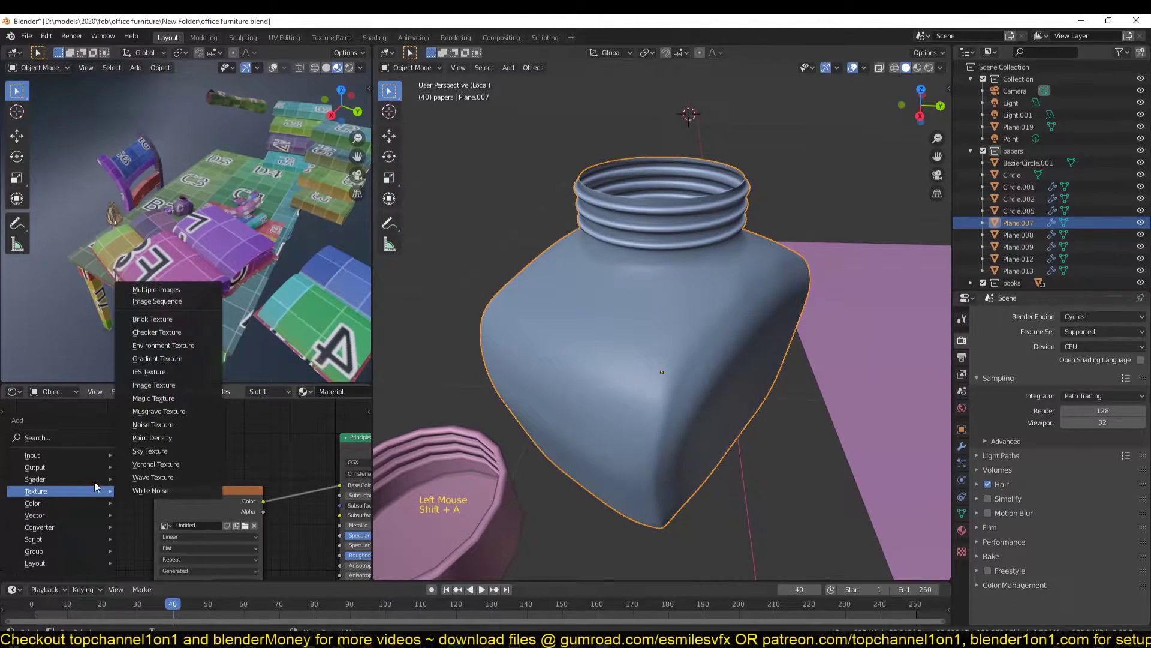
mouse_move(44, 454)
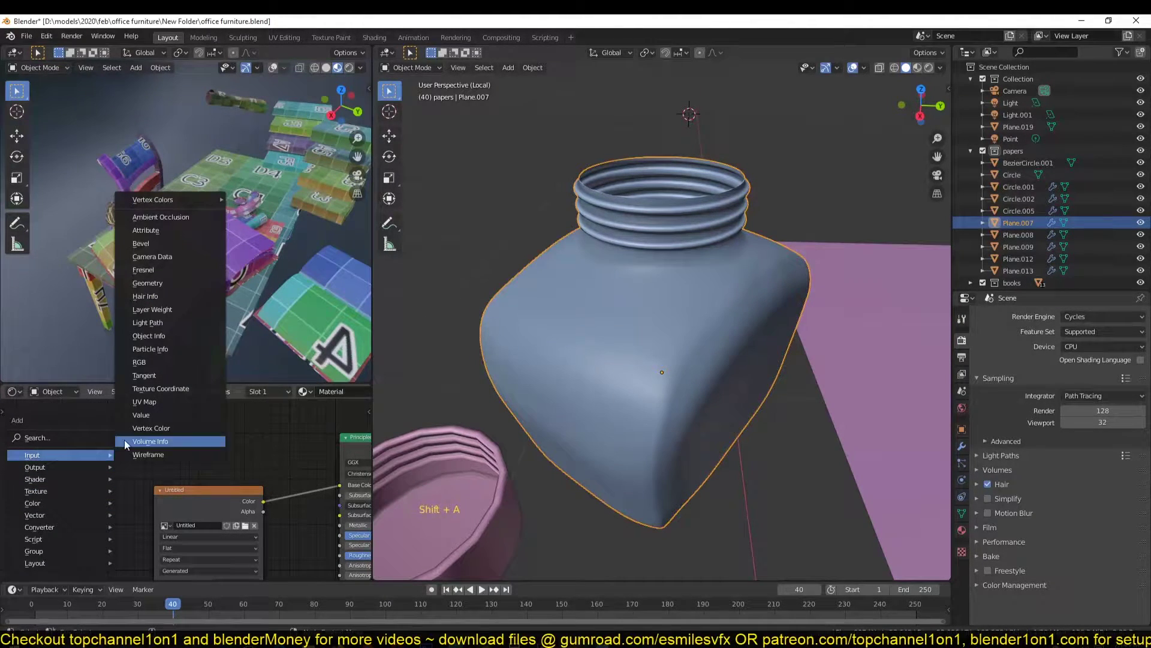
left_click(168, 284)
middle_click_drag(119, 402, 139, 389)
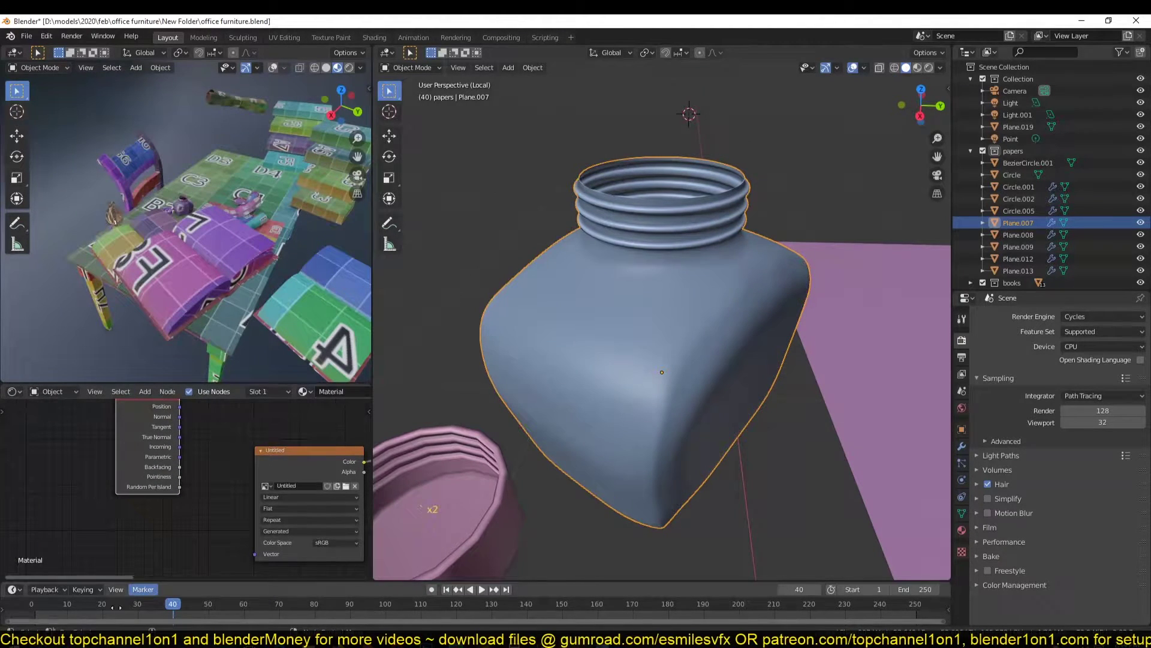
middle_click_drag(145, 443, 140, 496)
left_click_drag(139, 496, 105, 499)
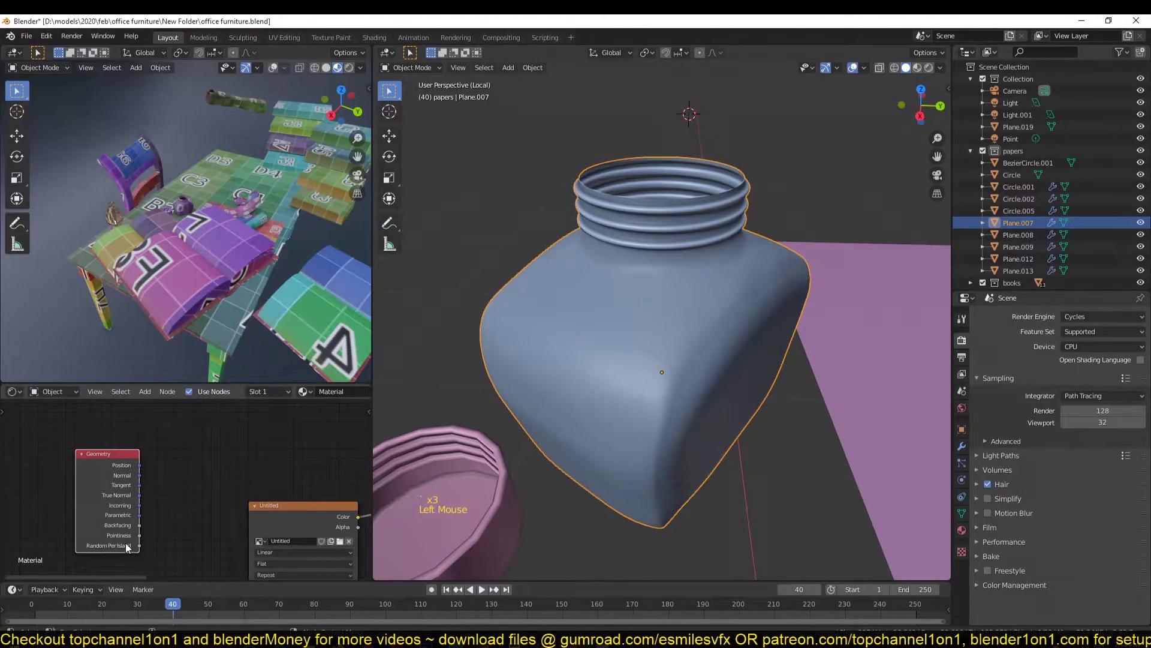
left_click_drag(138, 539, 117, 526)
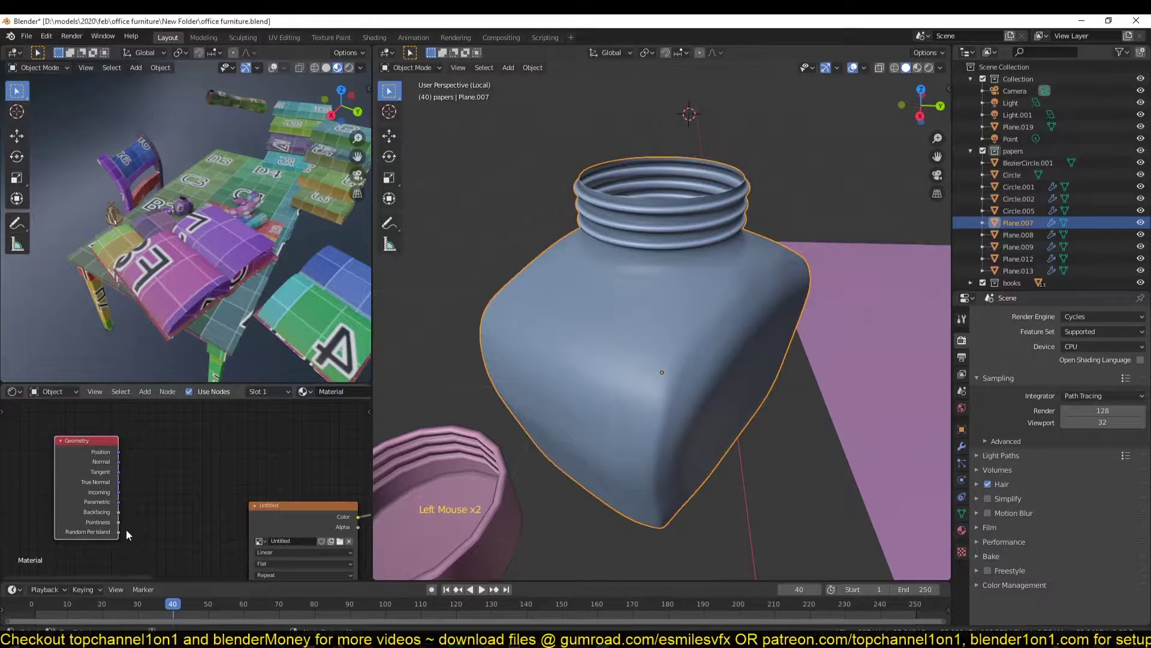
Preview the Geometry node's outputs one after another, ending with Pointiness linked to the material's preview shader
left_click(88, 497, "ctrl+shift")
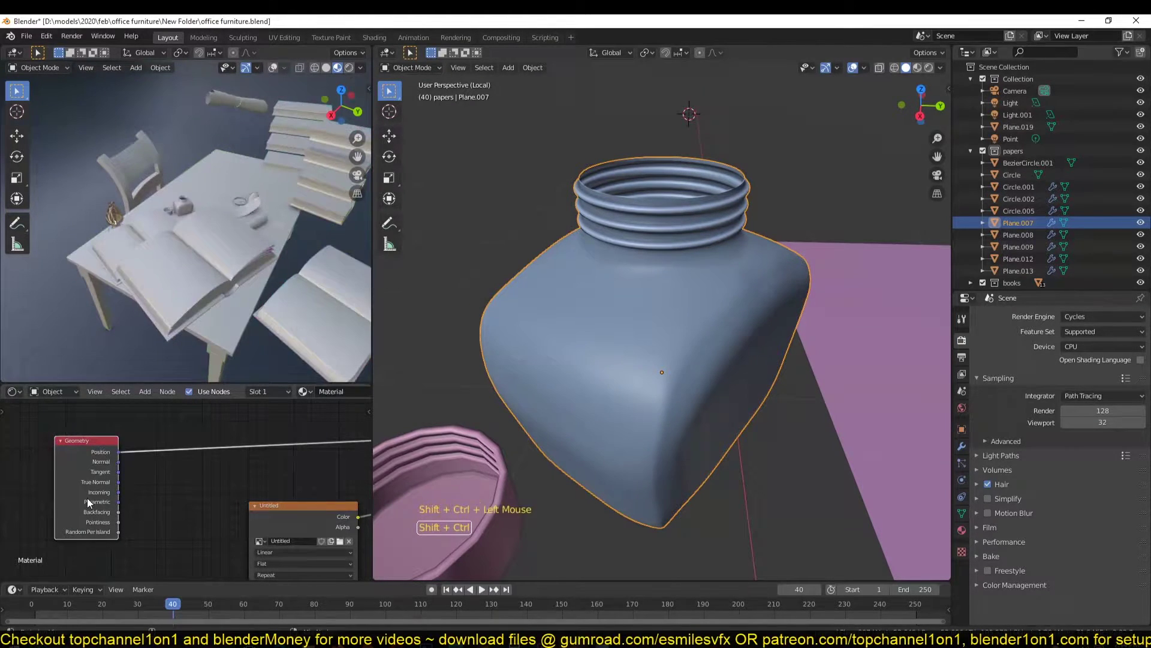
left_click(87, 498, "ctrl+shift")
left_click(87, 498, "ctrl+shift")
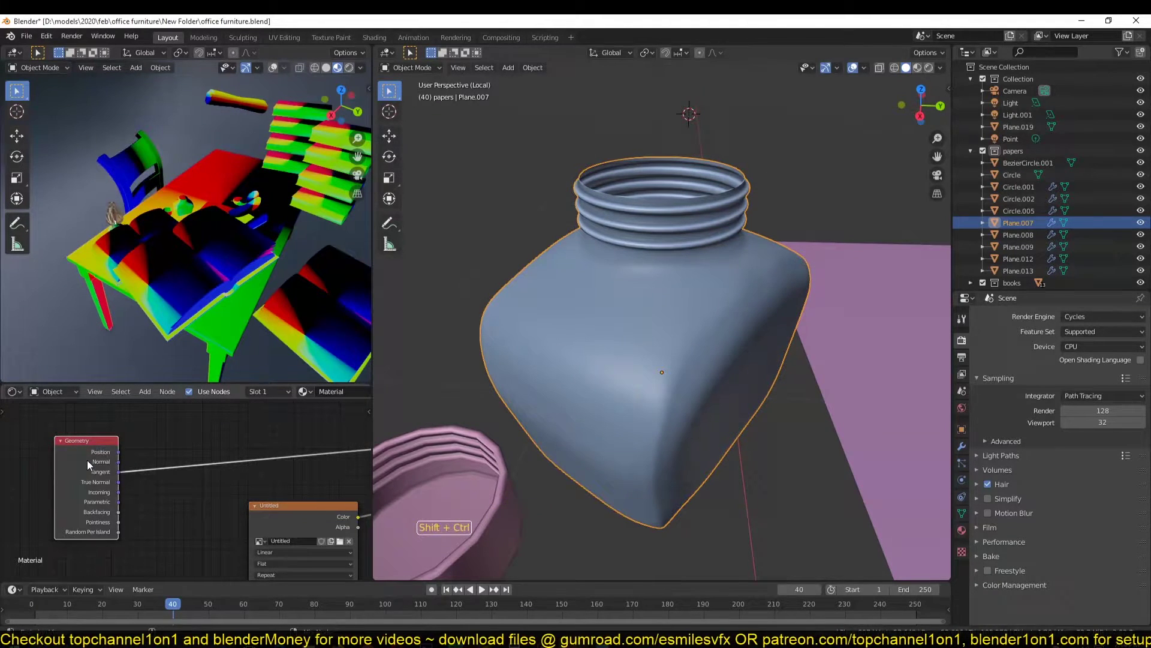
left_click(89, 462, "ctrl+shift")
left_click(89, 461, "ctrl+shift")
left_click(94, 470, "ctrl+shift")
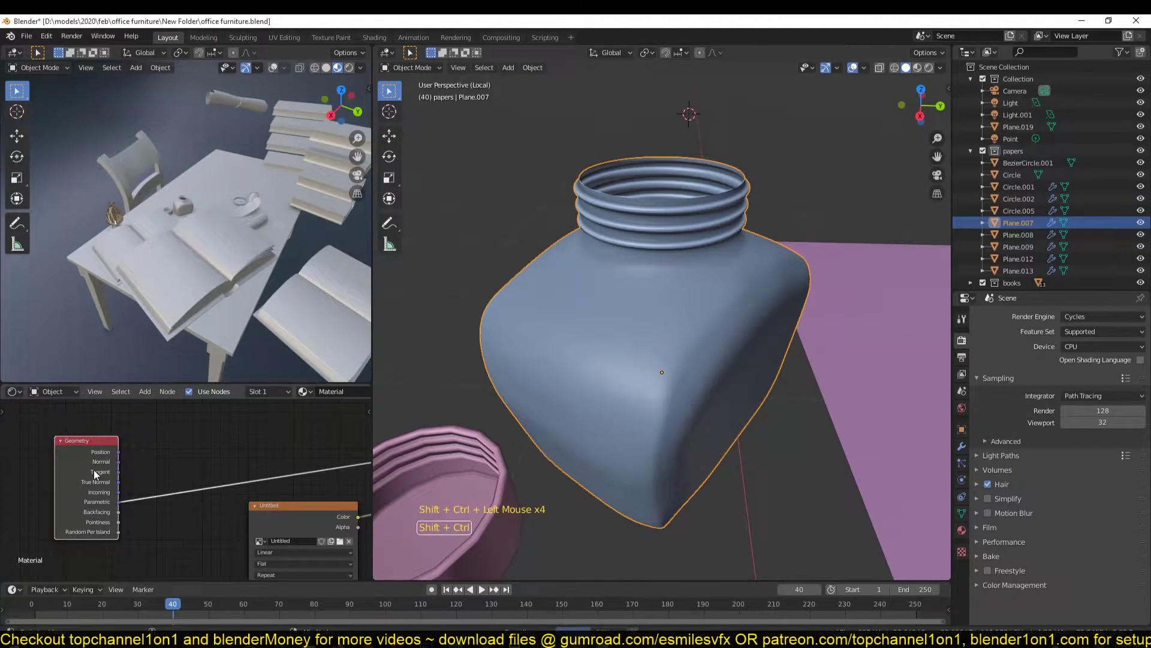
left_click(95, 471, "ctrl+shift")
left_click(97, 475, "ctrl+shift")
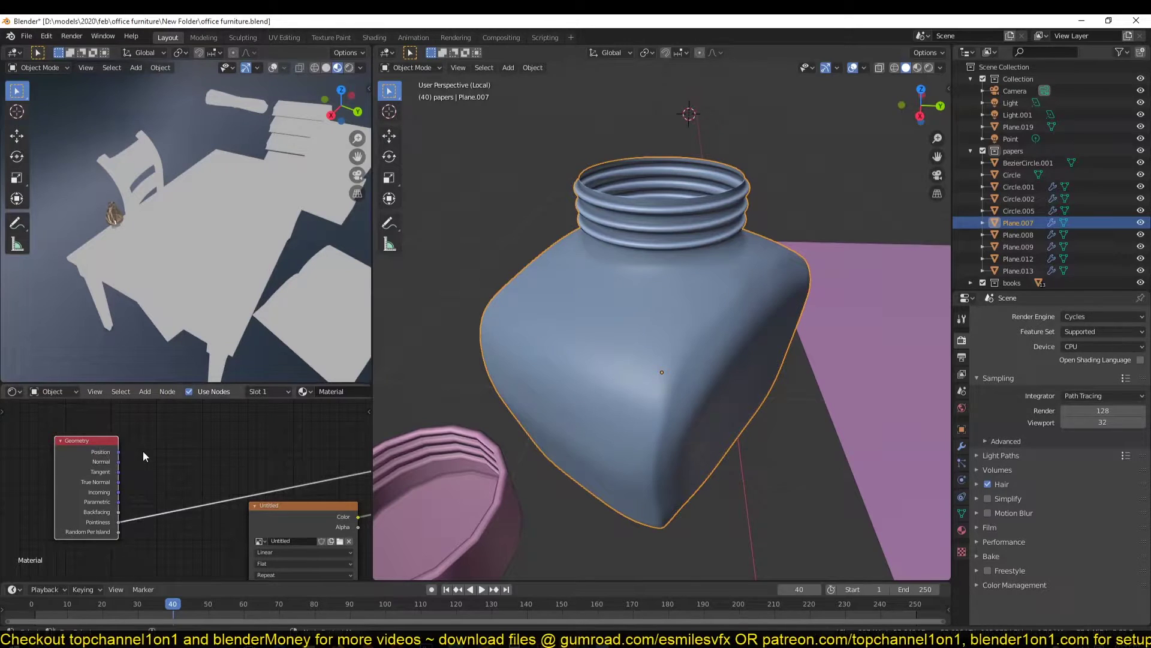
middle_click_drag(270, 485, 177, 482)
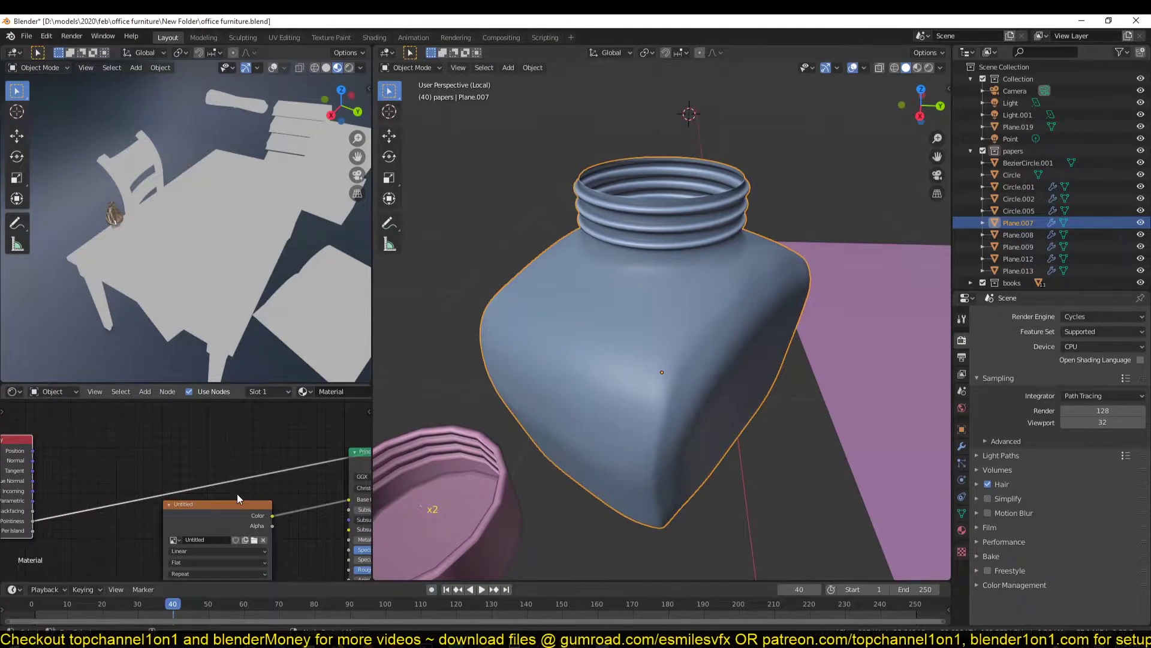
left_click(46, 36)
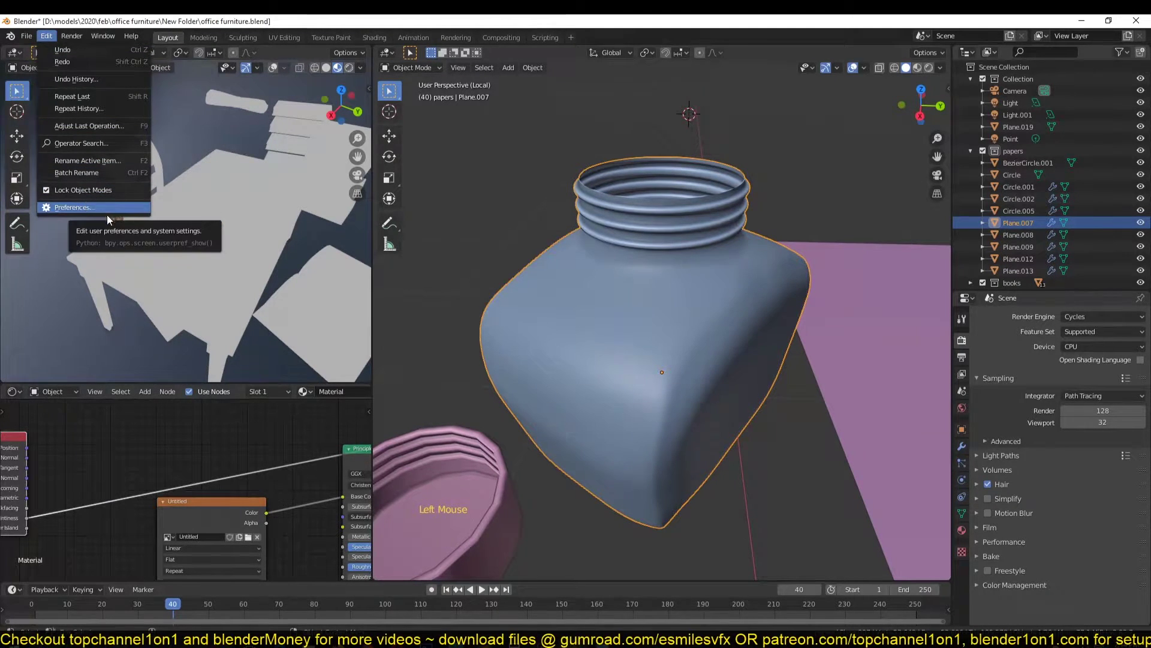
scroll(164, 528, "down", 4)
scroll(141, 465, "down", 2)
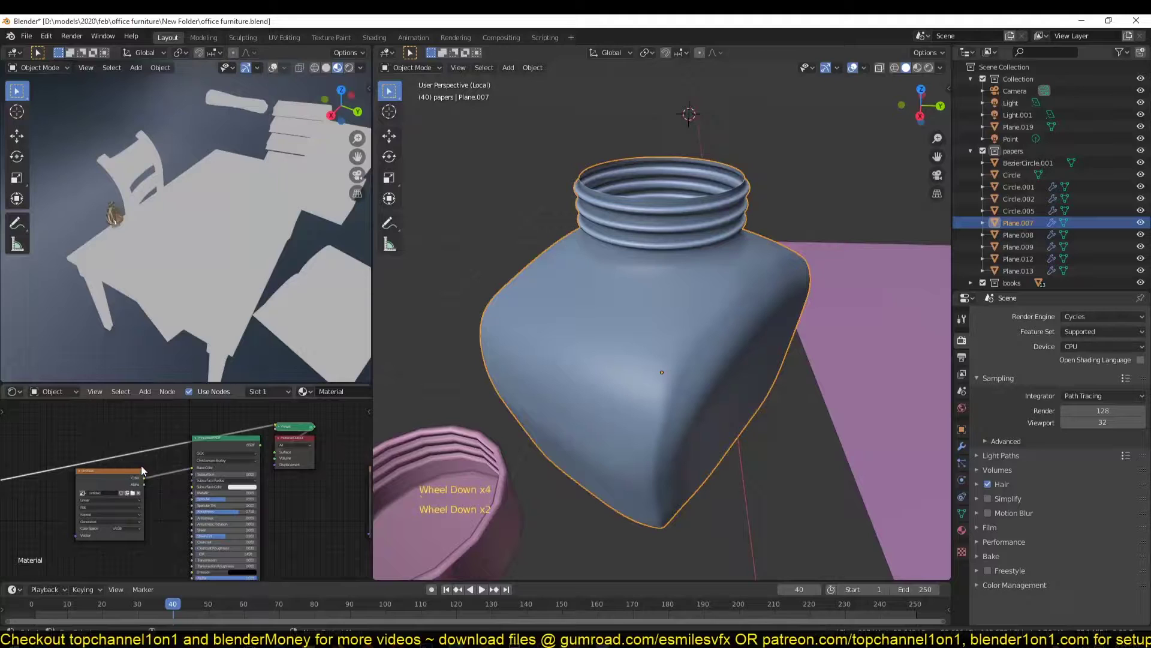
Inspect the bottle's pointiness in rendered shading, consult the browser's image results for blender pointiness map, and return to Blender's solid view
left_click(930, 65)
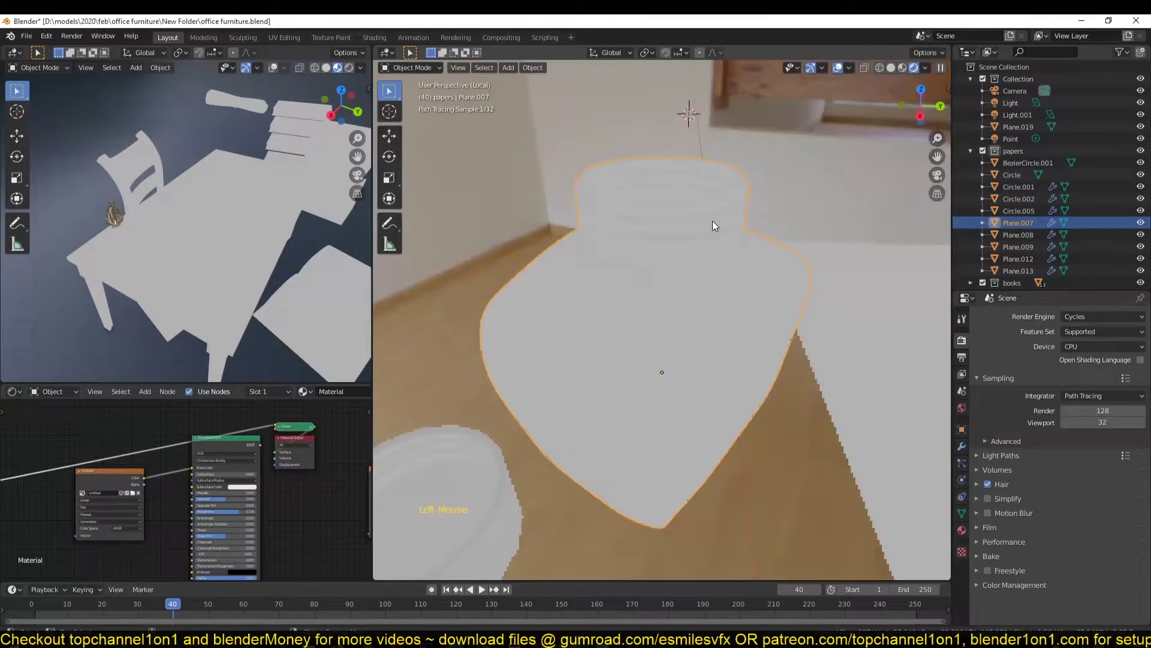
middle_click_drag(713, 221, 687, 206)
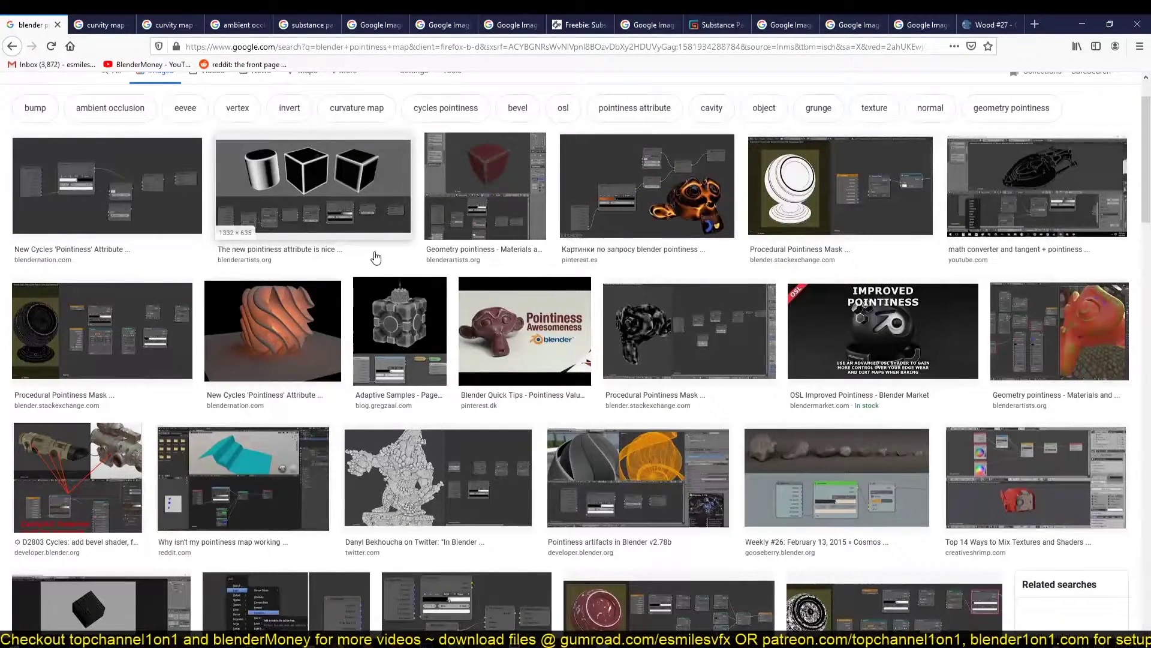
key("alt+Tab")
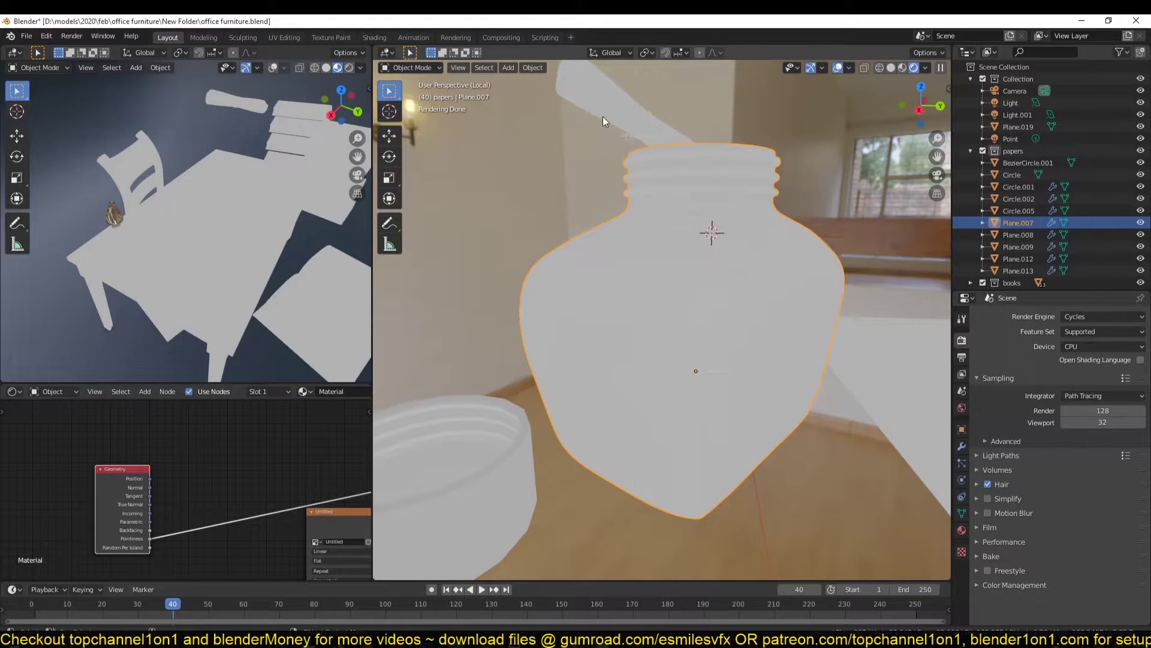
key("z")
mouse_move(738, 197)
middle_mouse_down()
mouse_move(725, 219)
mouse_move(683, 208)
middle_mouse_up()
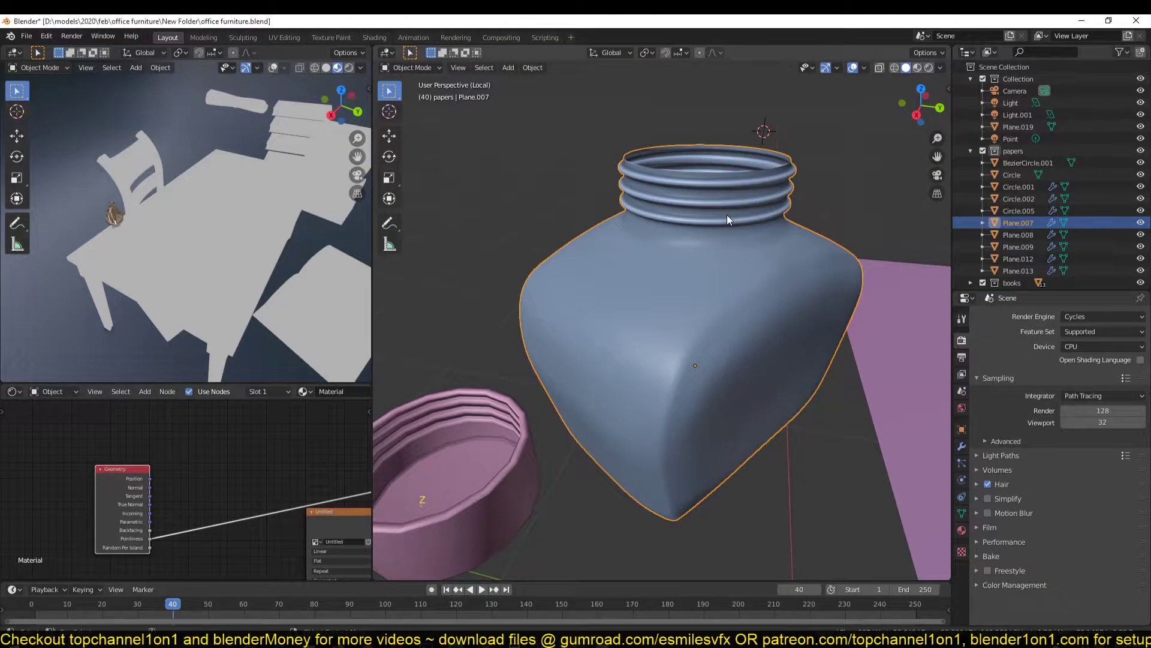
Check the modifiers on the ink bottle, the bottle cap, and the seal stamp, one object at a time
left_click(723, 237)
left_click(962, 446)
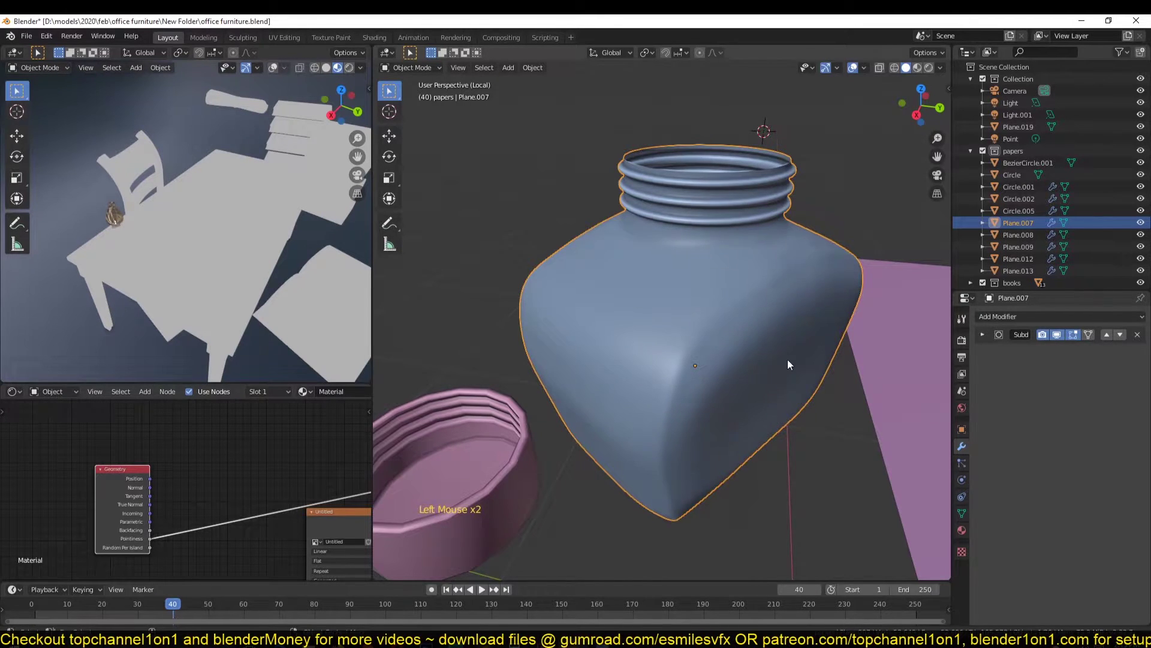
scroll(659, 402, "down", 1)
left_click(553, 445)
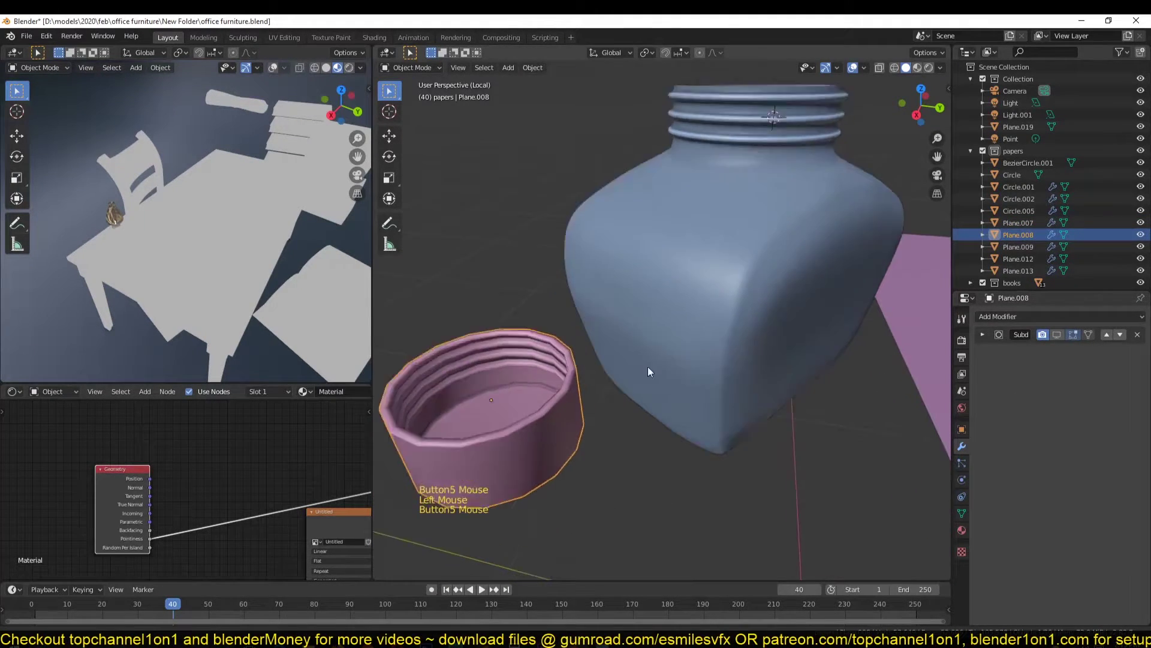
scroll(648, 367, "down", 5)
middle_click_drag(628, 349, 464, 334)
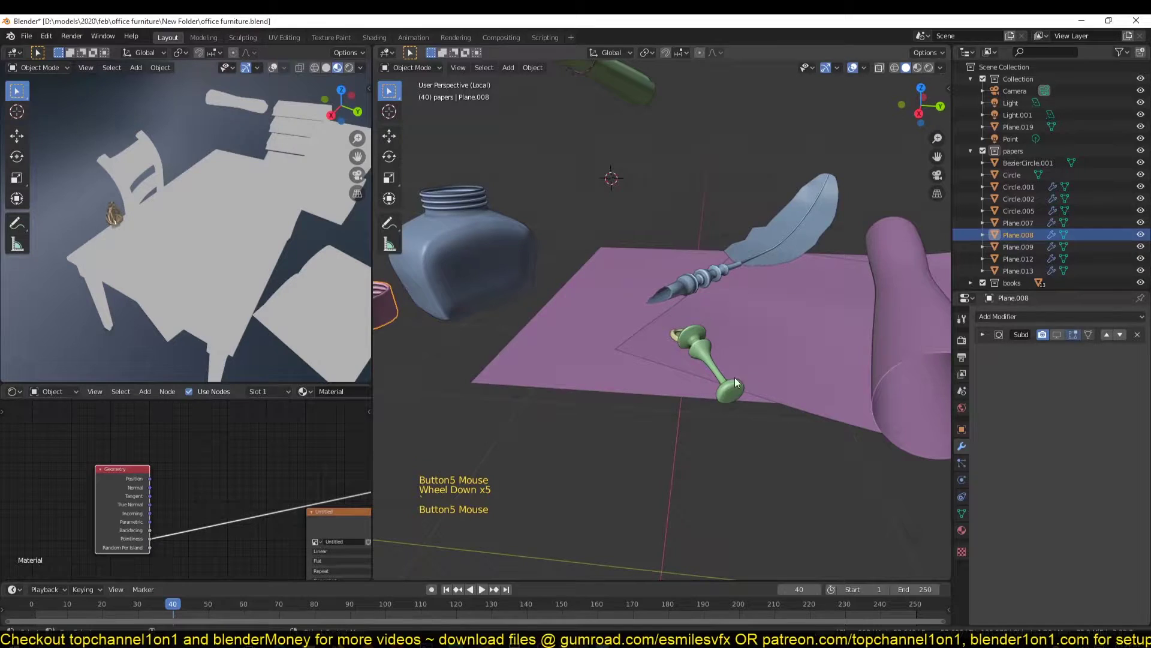
scroll(810, 369, "up", 3)
left_click(741, 394)
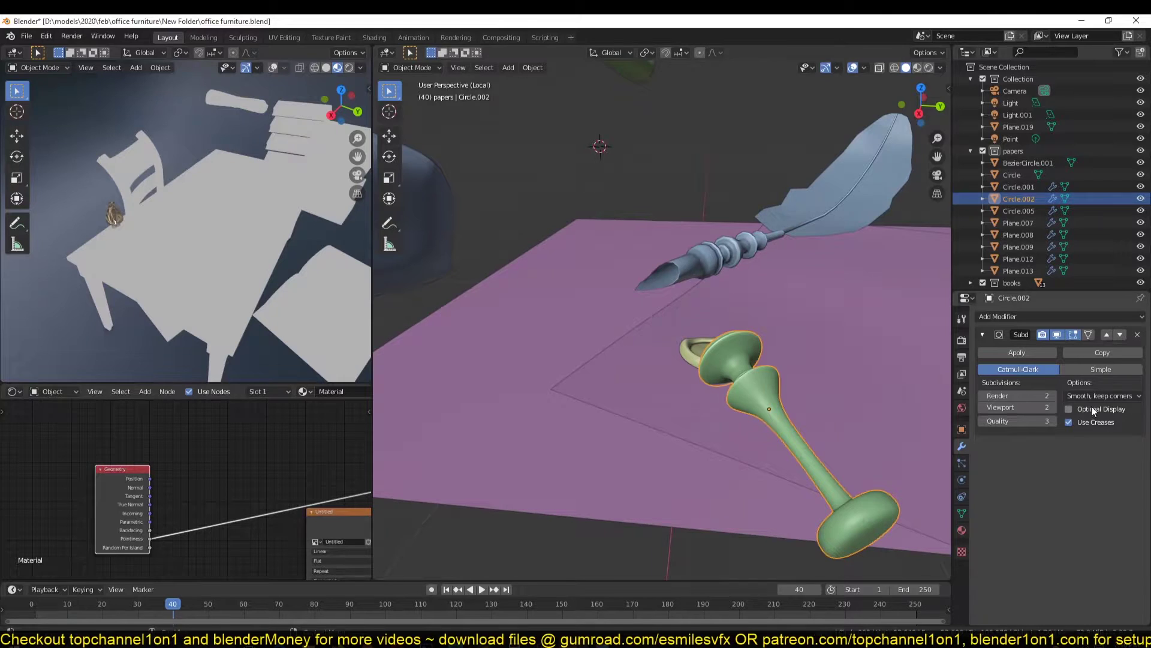
Show the bottle cap in rendered shading and turn on its Subdivision modifier's viewport display
scroll(627, 466, "down", 3)
scroll(523, 280, "up", 3)
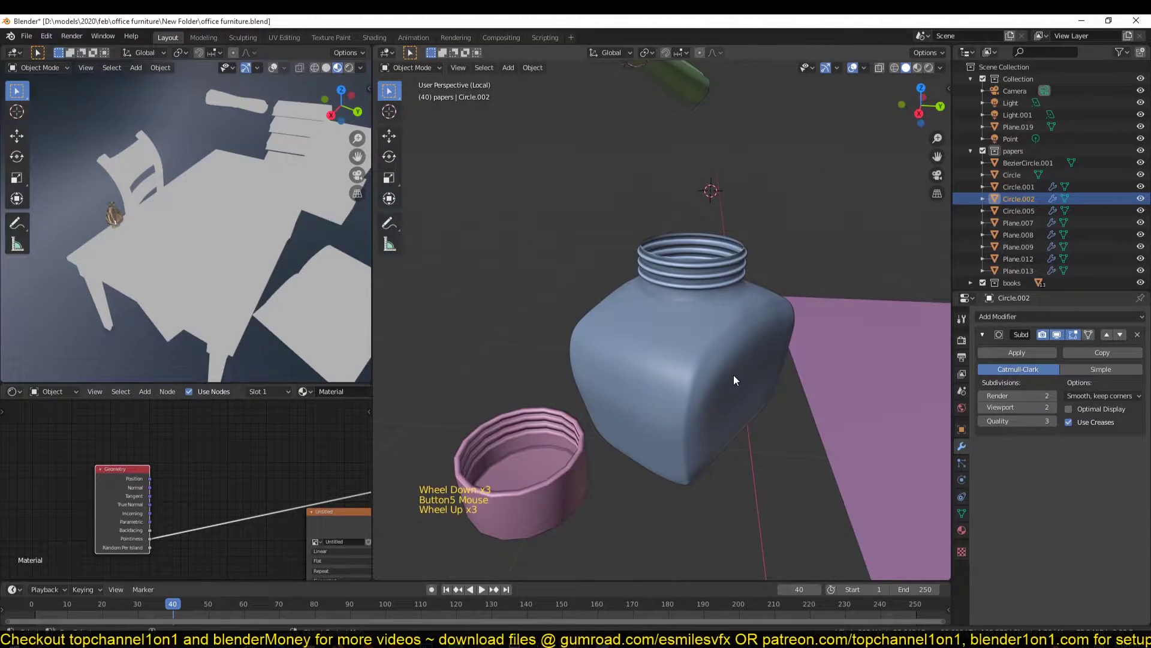
scroll(733, 375, "up", 1)
left_click(600, 421)
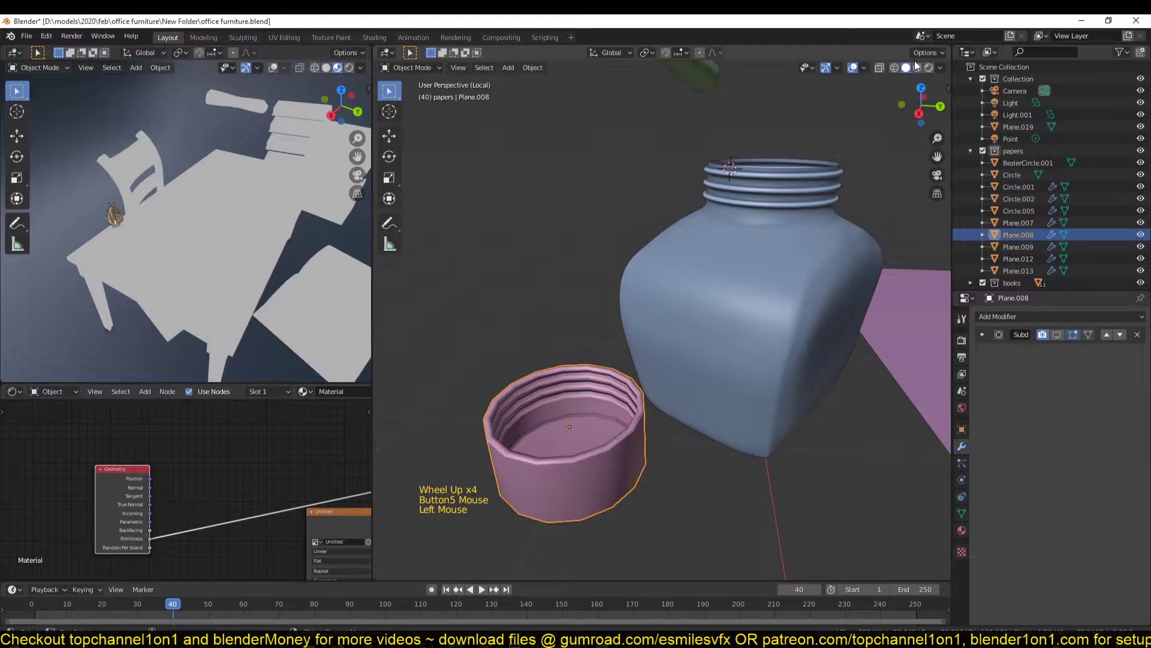
left_click(929, 67)
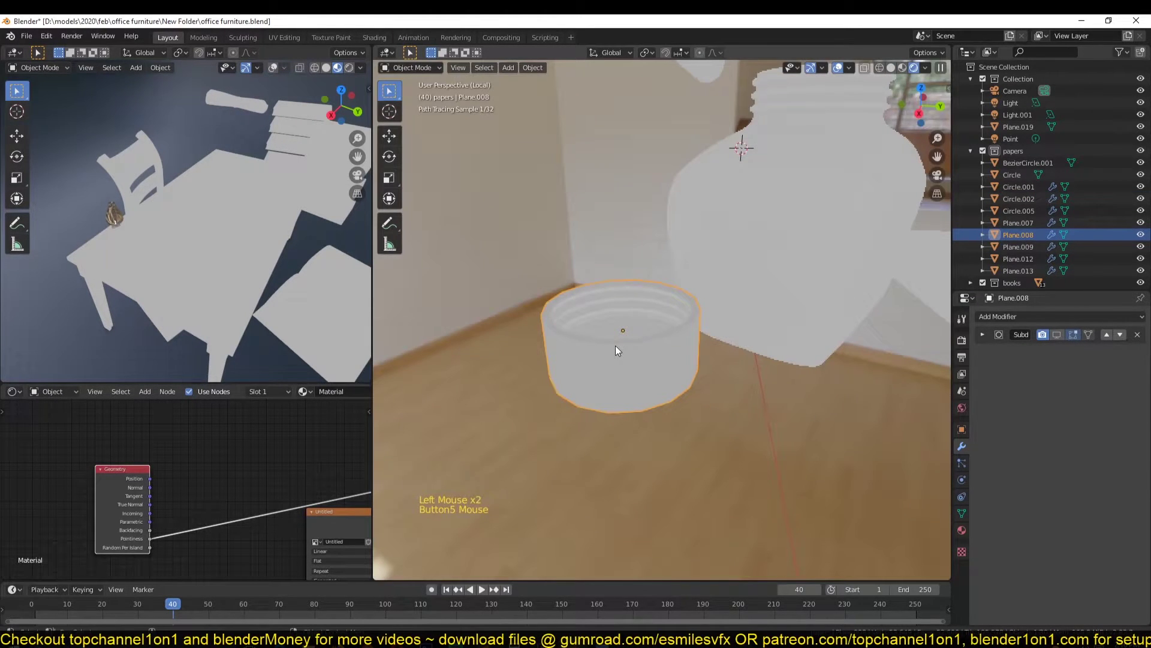
scroll(624, 284, "up", 1)
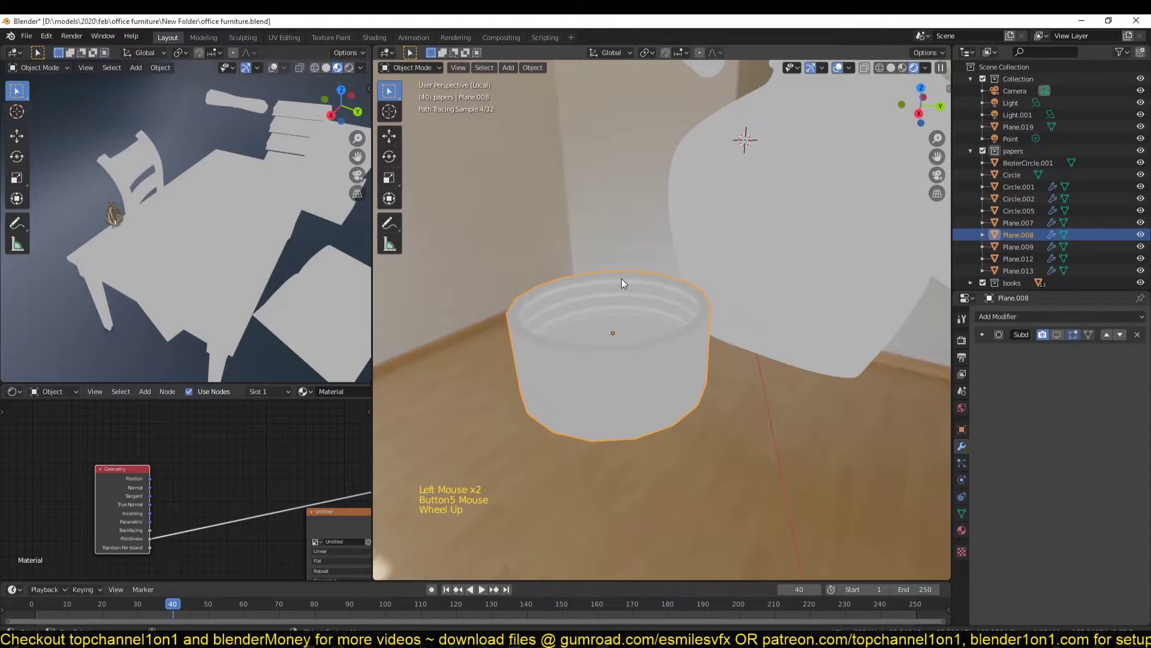
left_click(1058, 334)
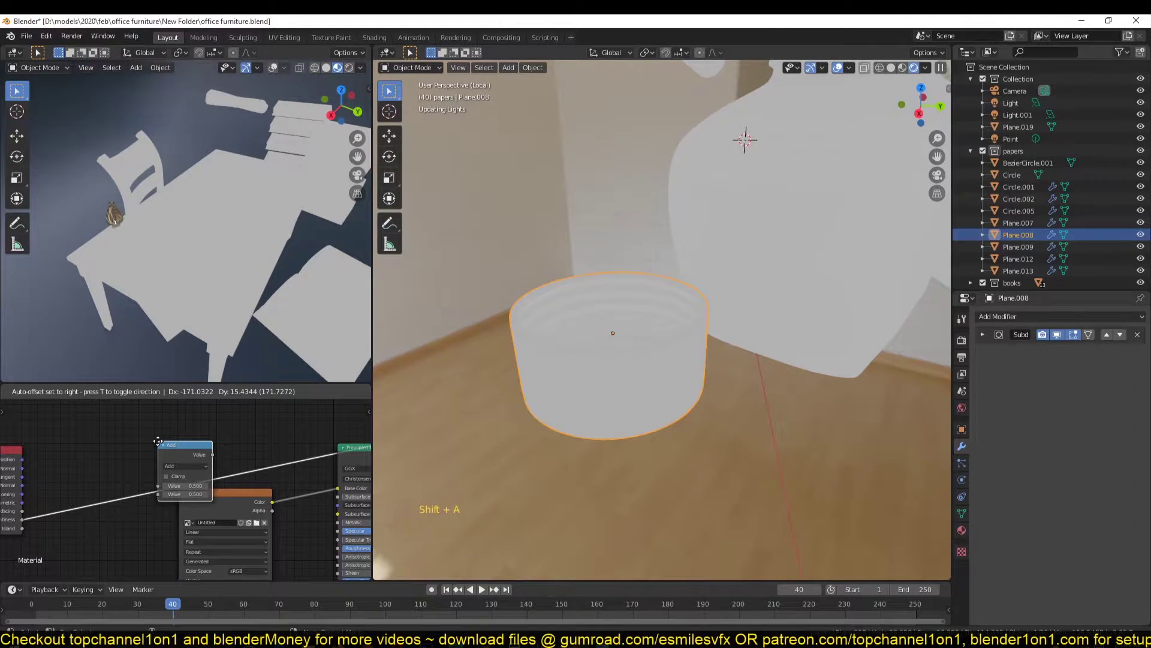
Insert a Math node set to Power on the Pointiness link and set its exponent to 2
left_click(158, 442)
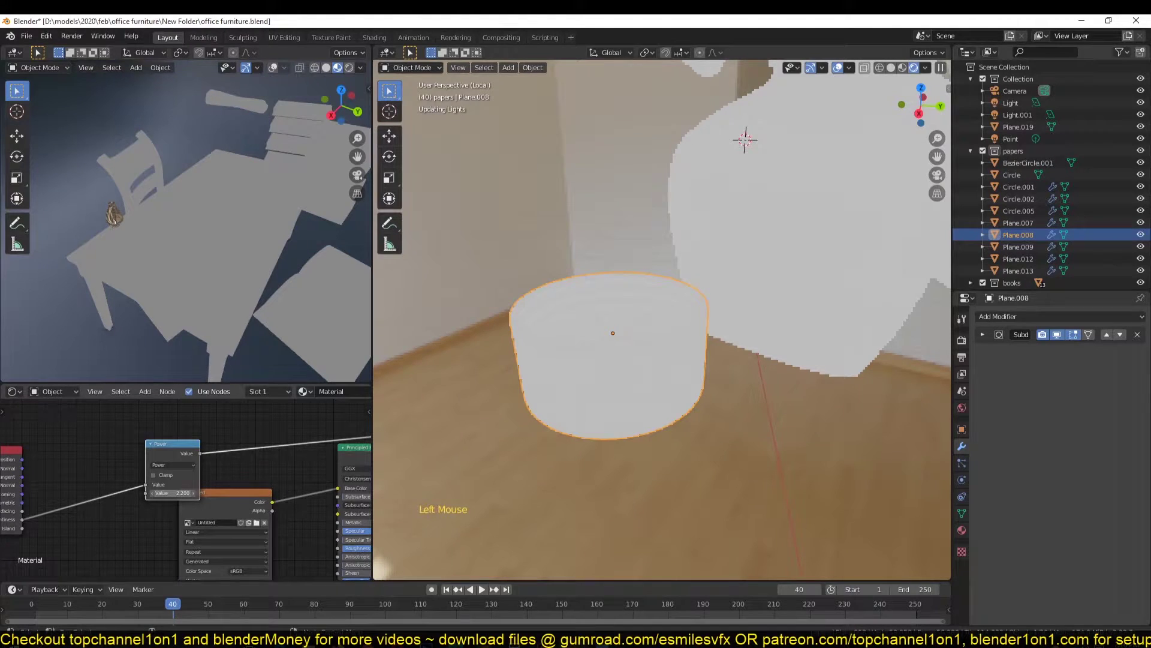
left_click_drag(173, 494, 174, 493)
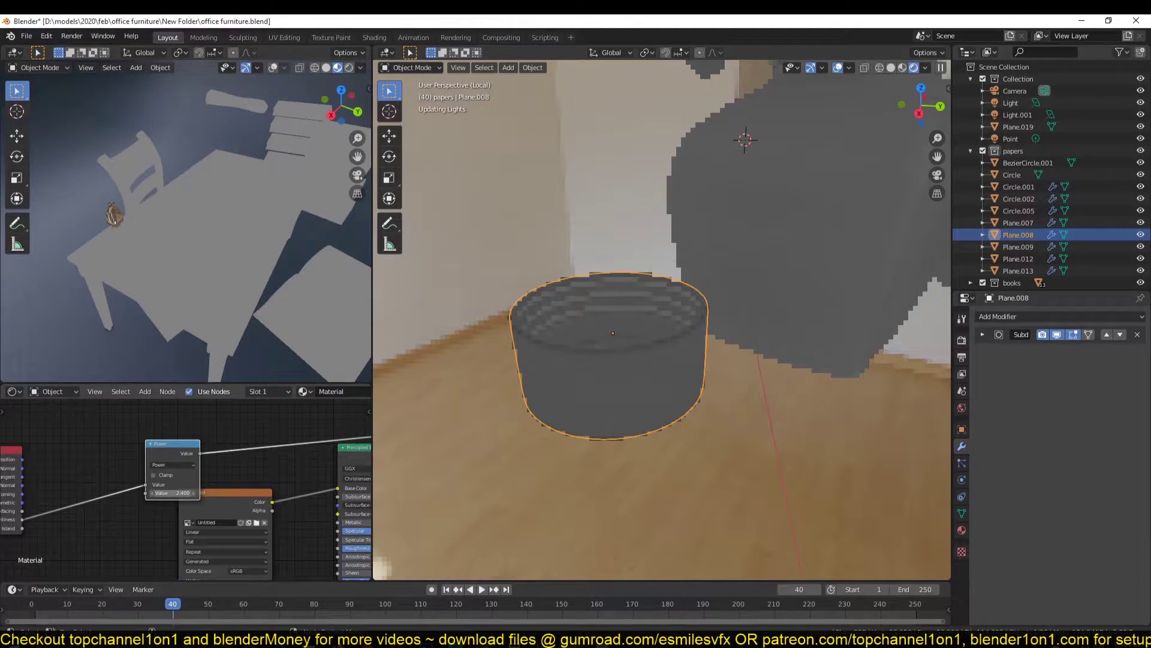
Return to solid shading, turn on the Face Orientation overlay, and check which way the desk items' faces point
key("z")
scroll(632, 238, "down", 5)
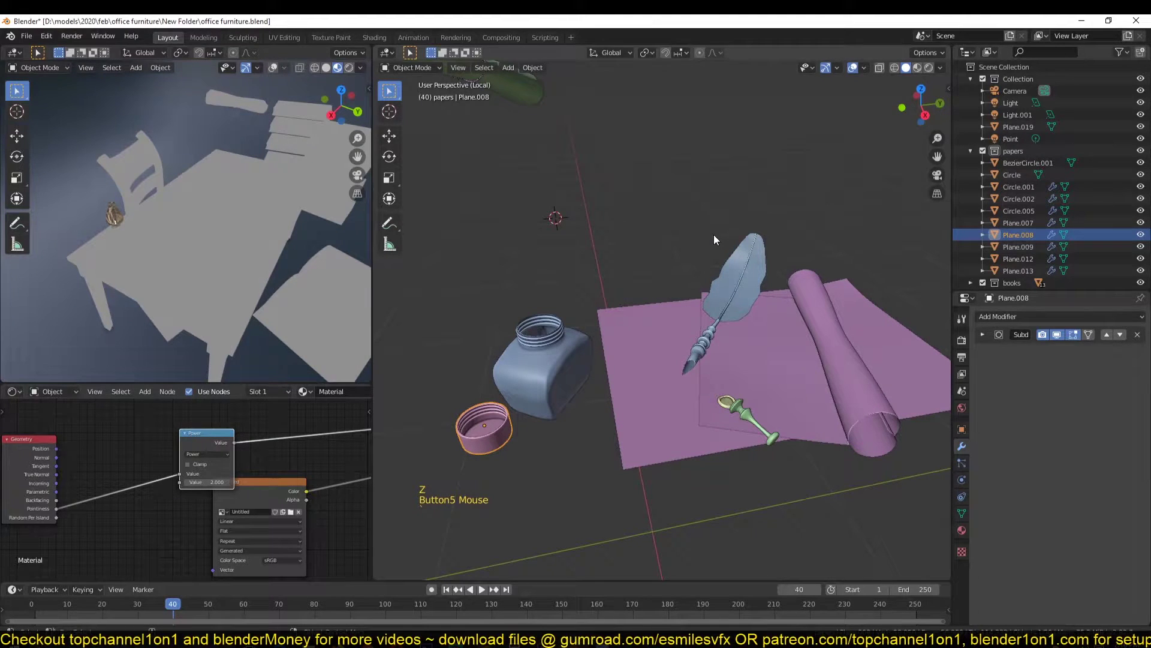
left_click(864, 68)
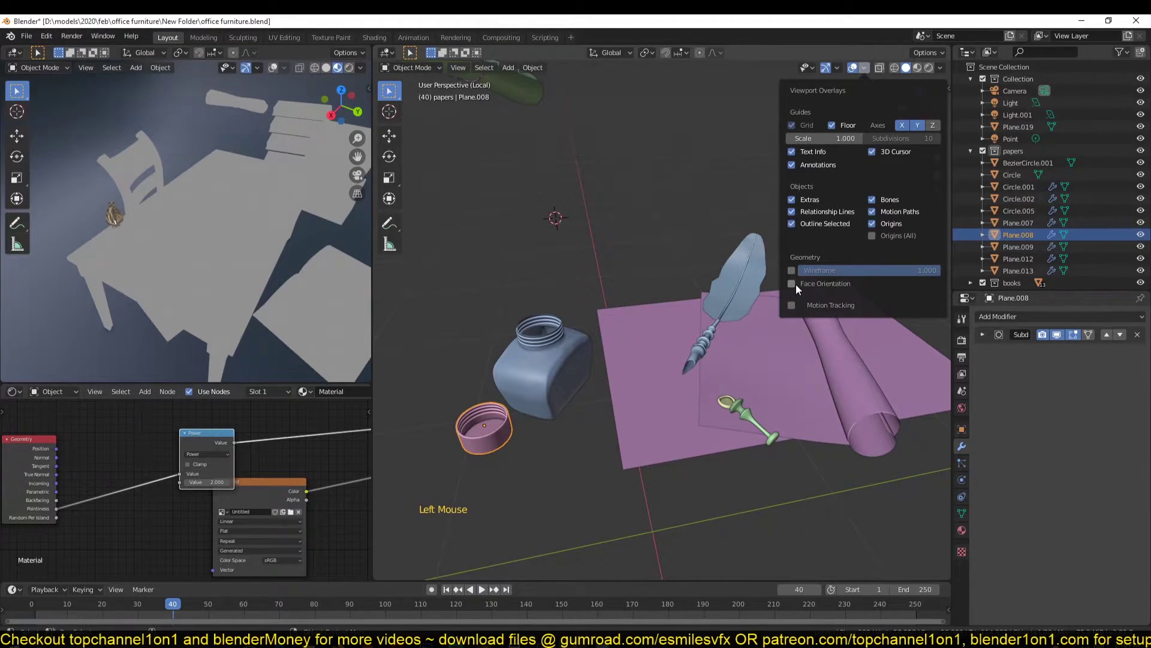
left_click(793, 284)
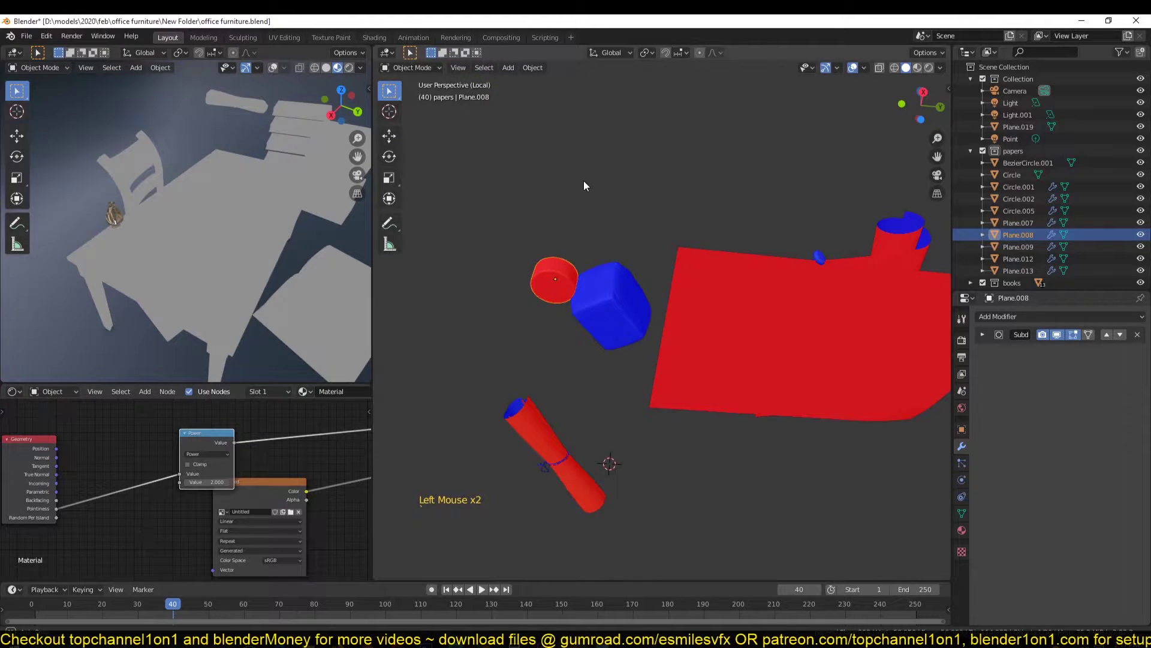
mouse_move(584, 181)
middle_mouse_down()
mouse_move(575, 293)
mouse_move(599, 367)
middle_mouse_up()
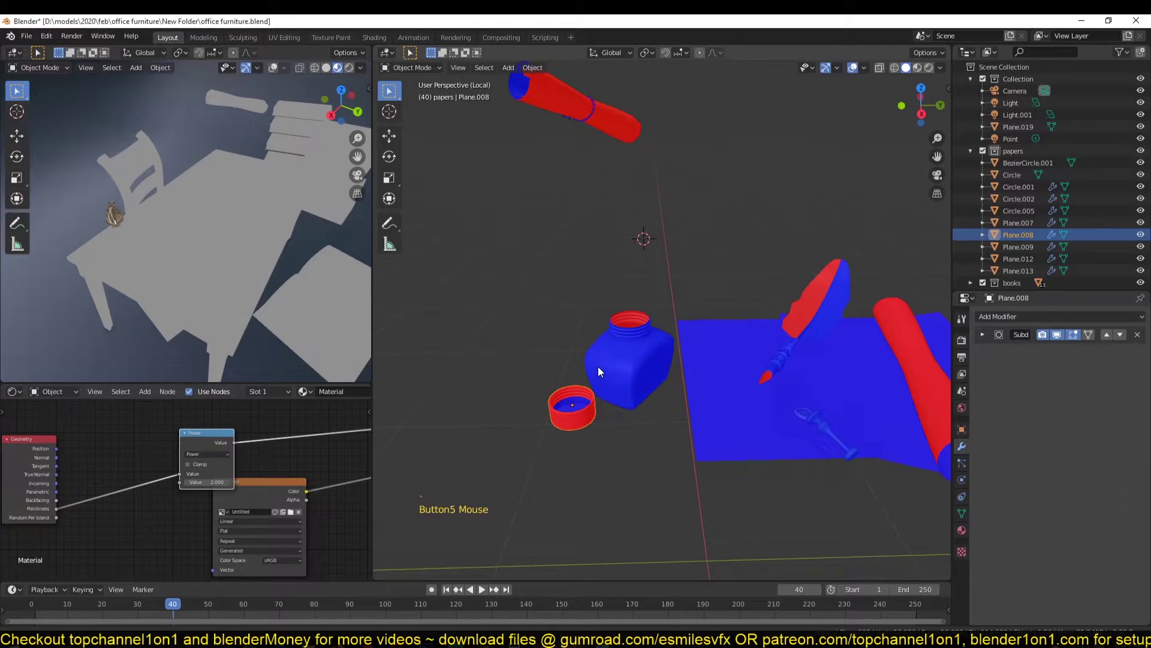
scroll(598, 366, "down", 4)
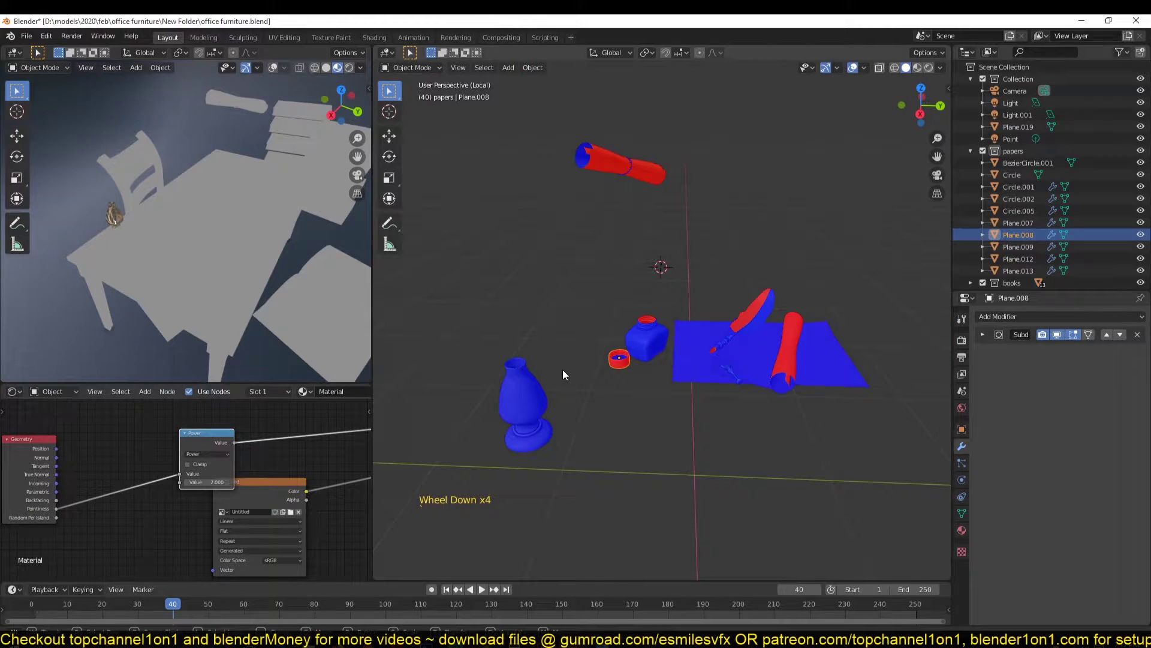
Exit local view and recalculate the normals of all scene meshes to the outside, leaving nothing selected
left_click(617, 314)
key("KP_Divide")
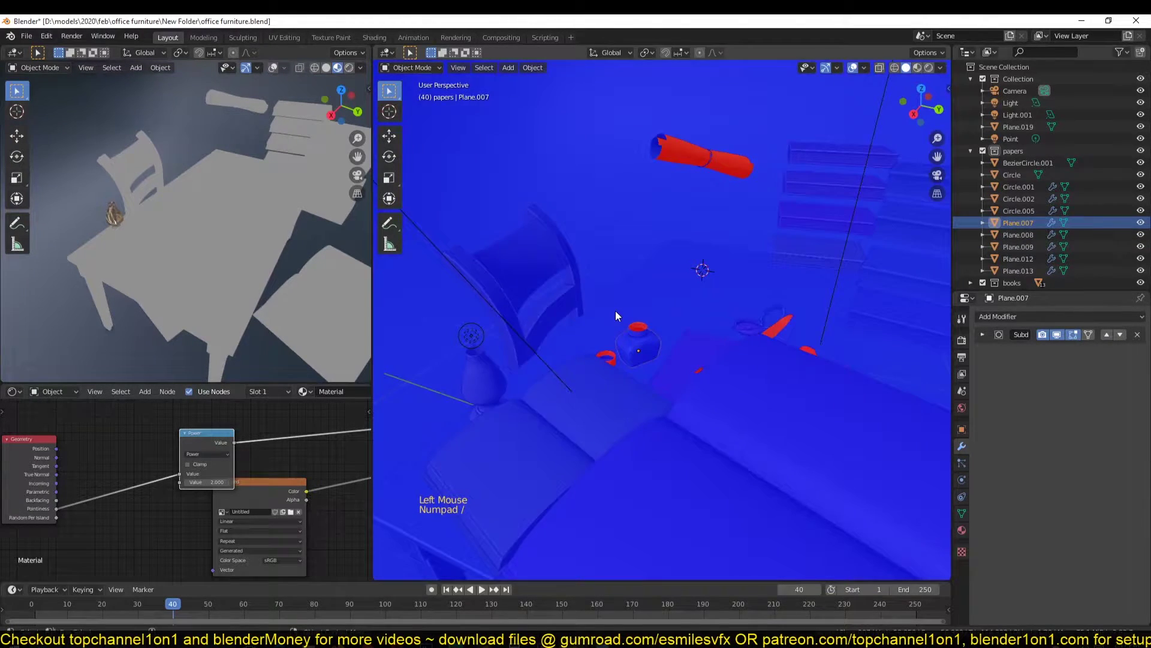
scroll(624, 312, "down", 8)
key("a")
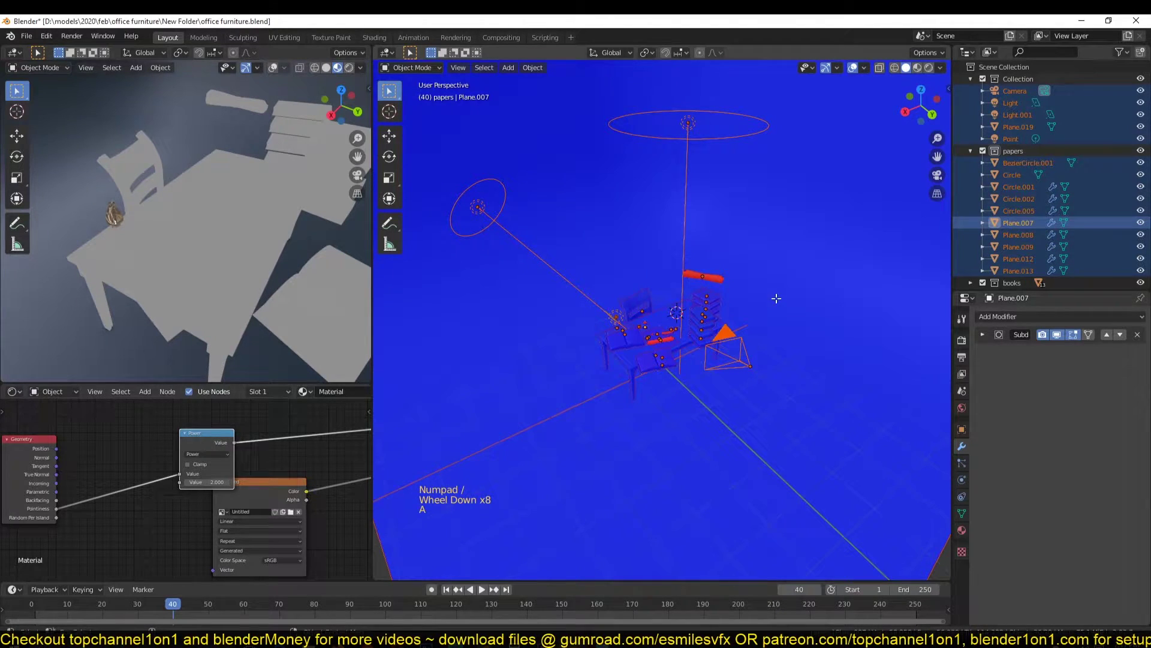
key("Tab")
key("a")
key("shift+n")
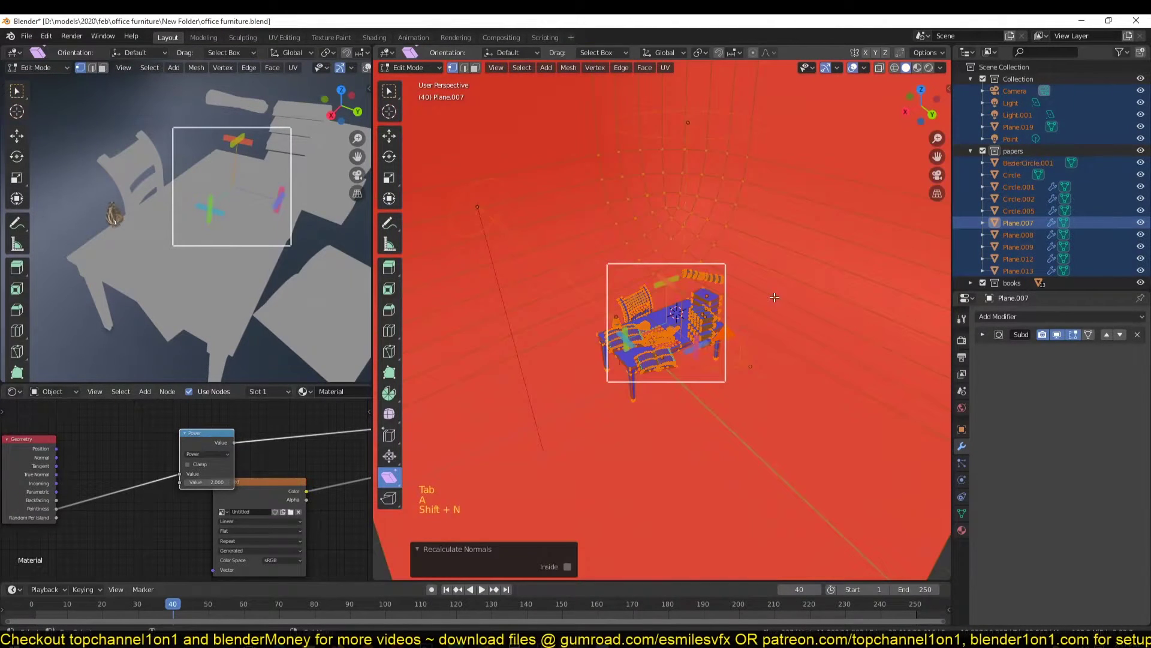
key("Tab")
scroll(778, 331, "up", 9)
key("alt+a")
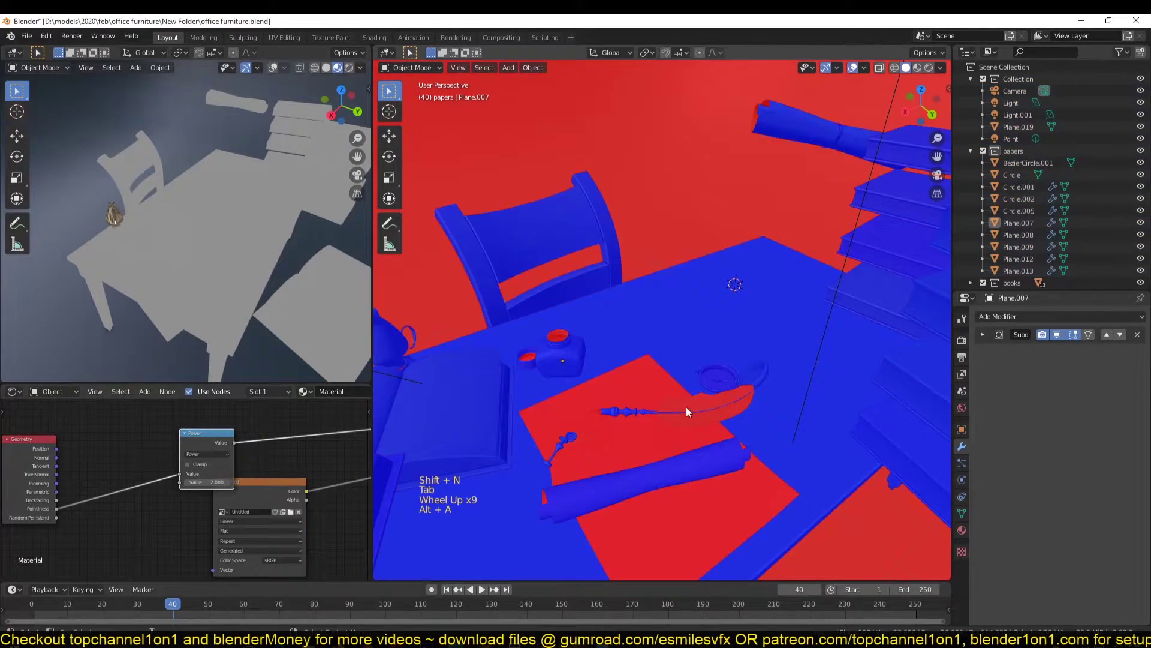
Select the linked faces on both halves of the quill's feather and recalculate their normals with Inside enabled
scroll(688, 317, "down", 4)
scroll(689, 317, "up", 7)
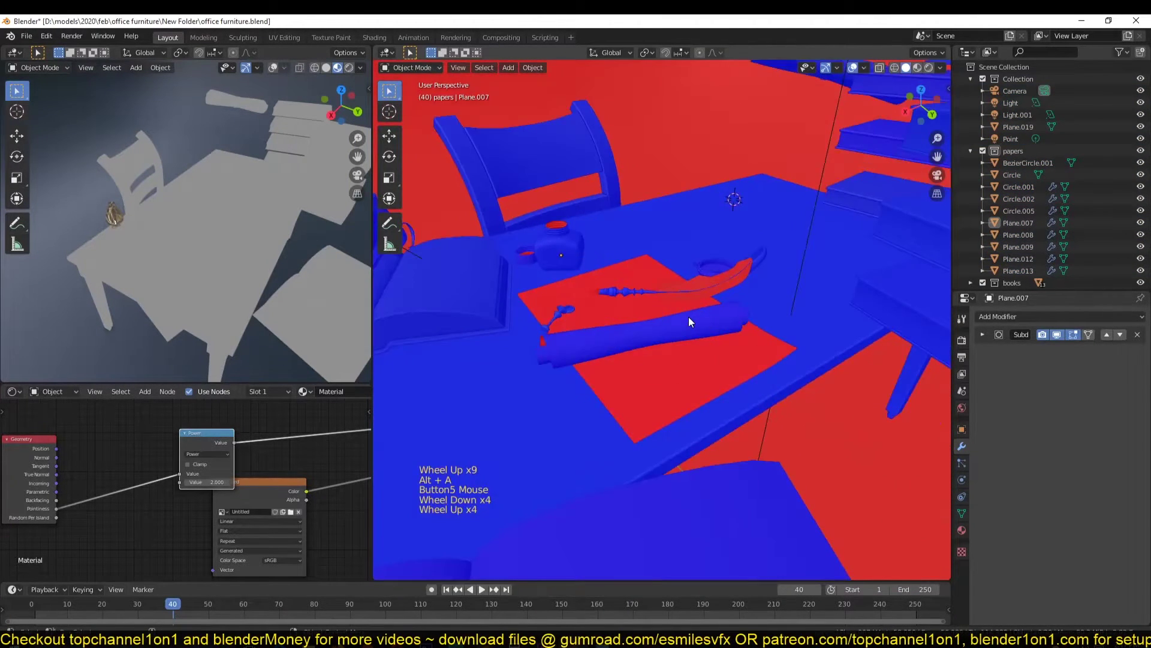
left_click(734, 240)
key("Tab")
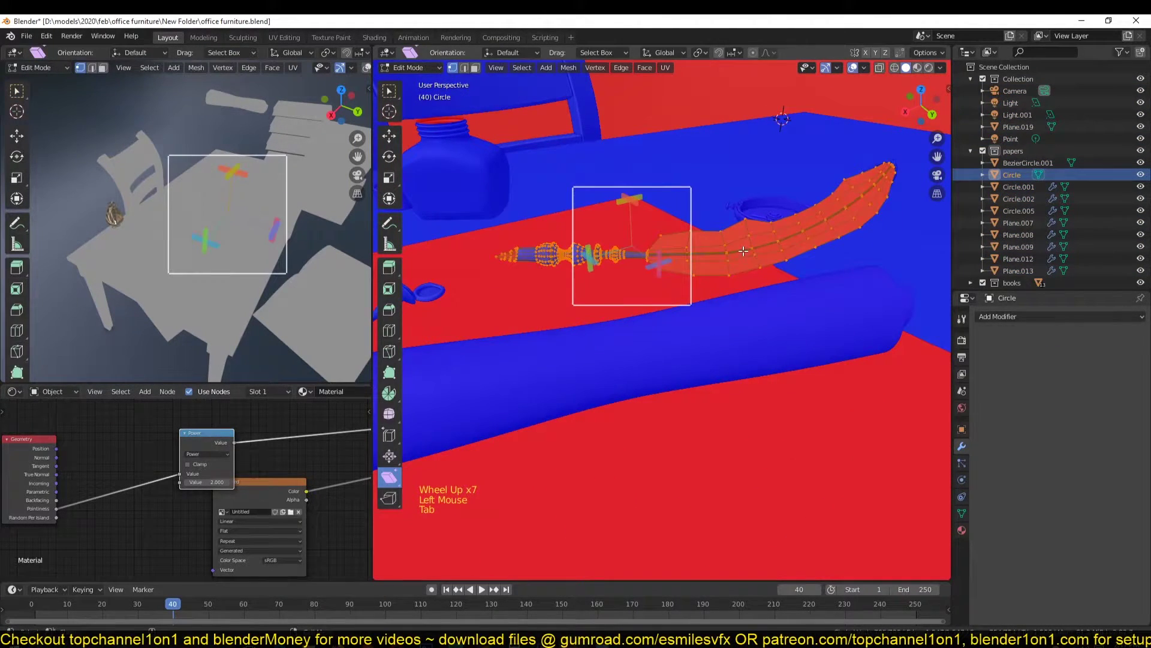
key("3")
left_click(743, 255)
left_click(745, 262, "shift")
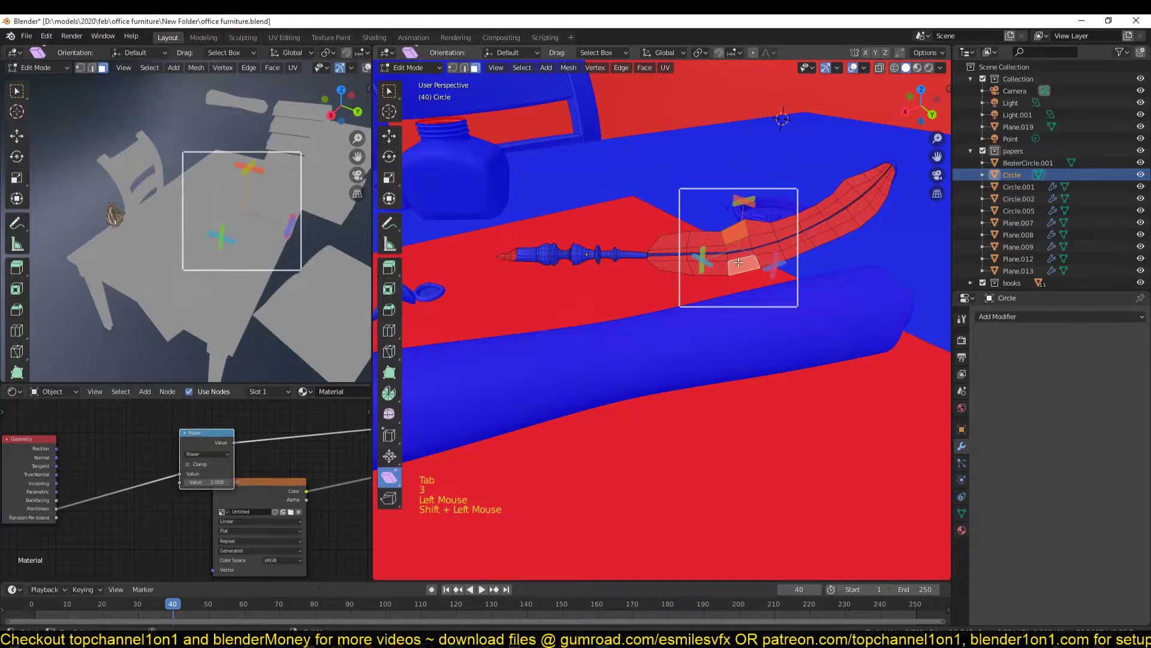
key("ctrl+l")
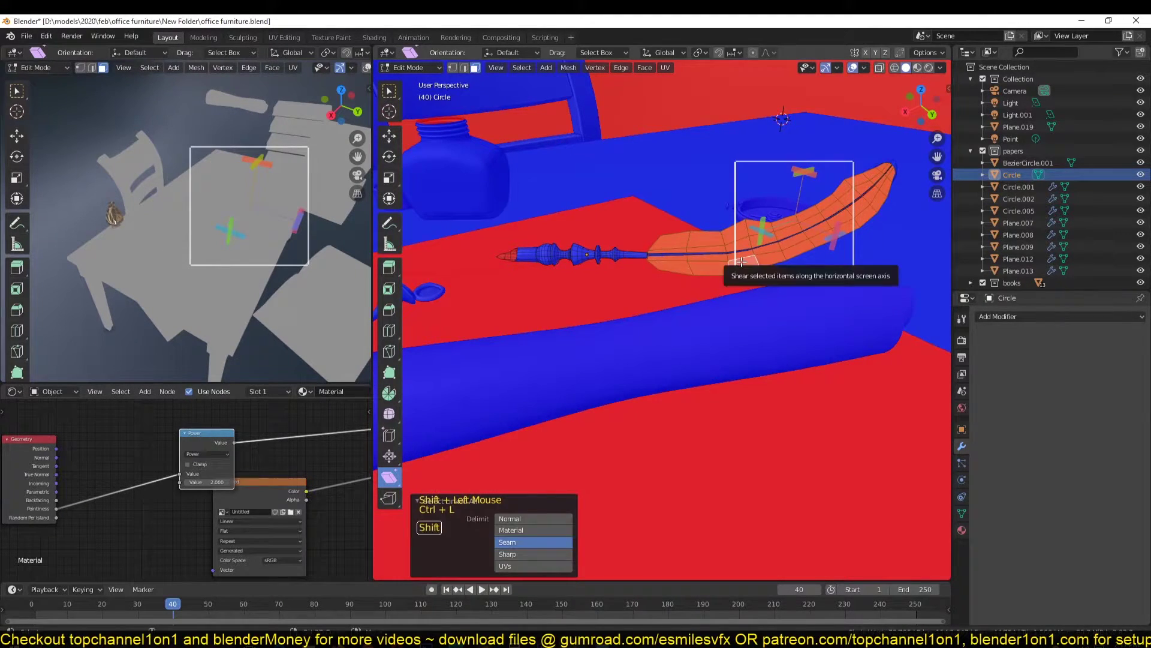
key("shift+n")
left_click(568, 565)
key("Tab")
Recalculate the normals of the large flat paper sheet on the desk with Inside enabled
left_click(749, 435)
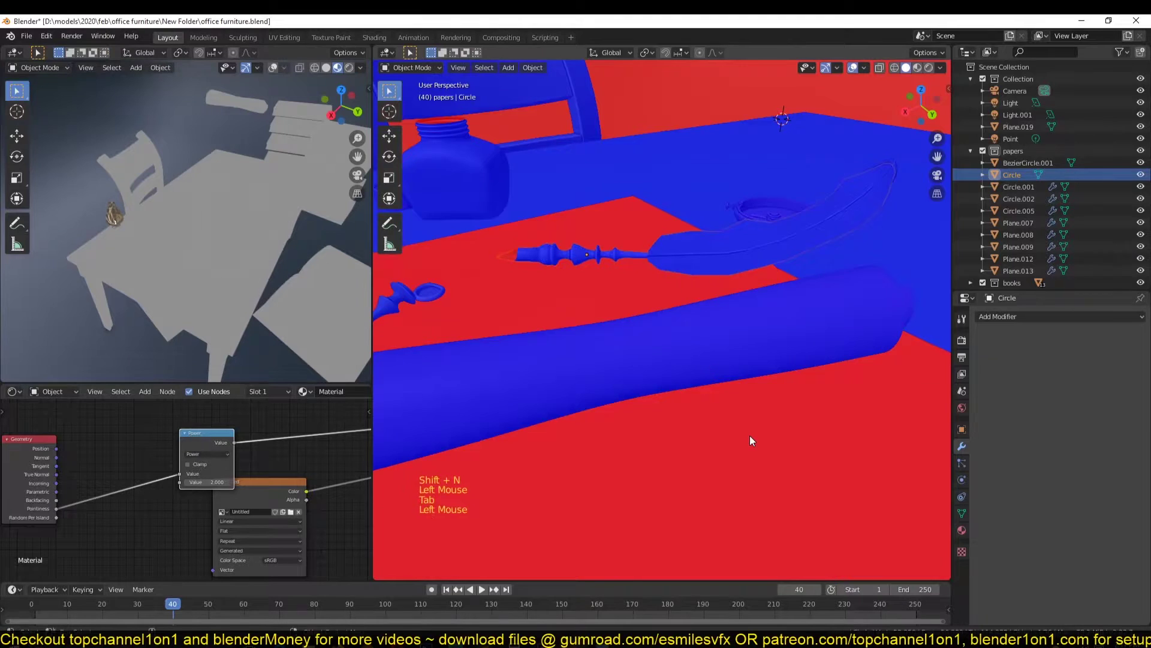
scroll(750, 435, "down", 3)
key("Tab")
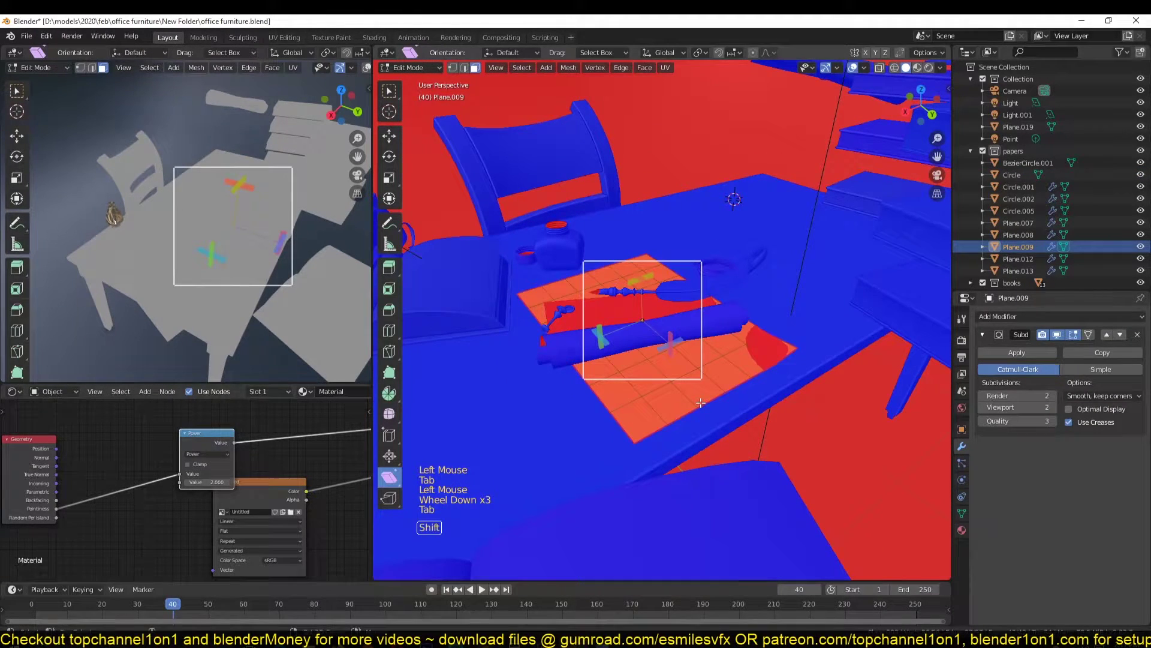
key("shift+n")
left_click(567, 566)
key("Tab")
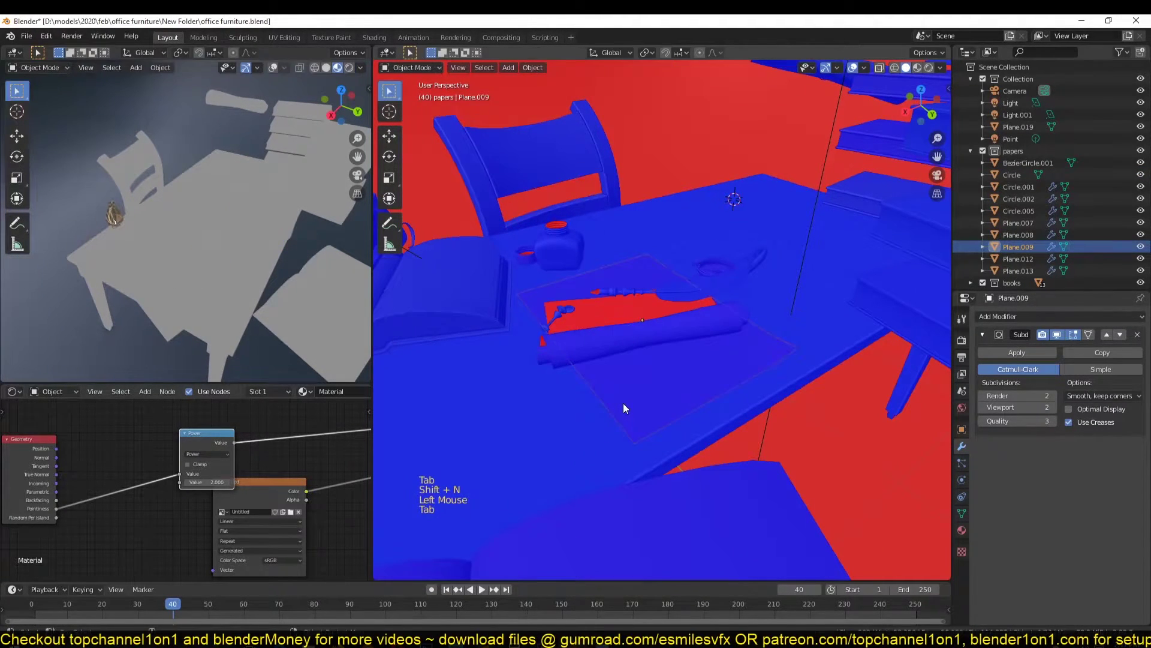
key("alt+a")
Recalculate all normals of the partly rolled paper beneath the quill and seal stamp with Inside enabled
scroll(624, 408, "down", 2)
left_click(691, 349)
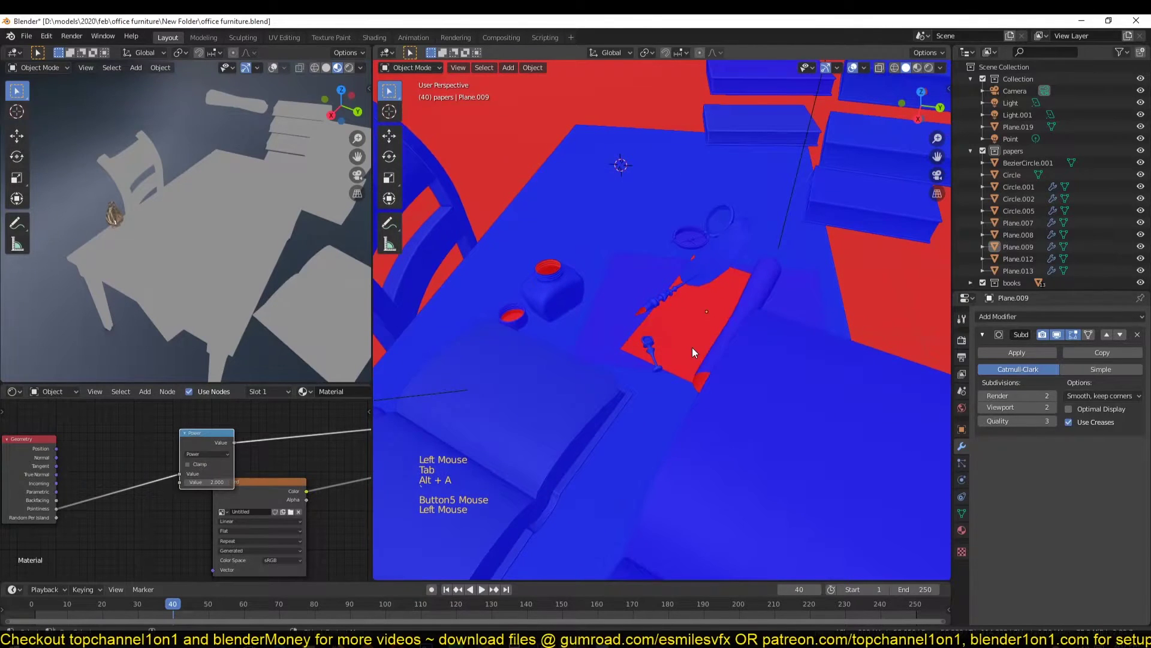
key("Tab")
key("a")
key("shift+n")
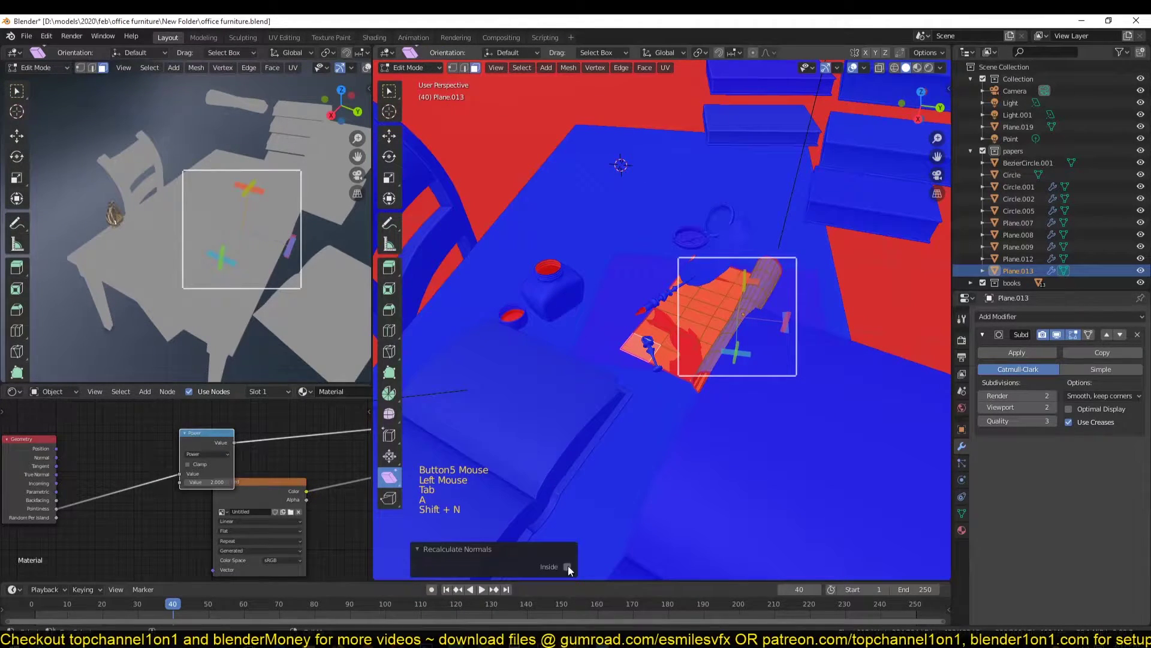
left_click(567, 567)
key("Tab")
key("alt+a")
Recalculate all normals of the curved backdrop surrounding the desk with Inside enabled
middle_click_drag(686, 402, 731, 389)
scroll(809, 288, "down", 3)
middle_click_drag(809, 288, 555, 330)
scroll(734, 320, "down", 1)
scroll(705, 310, "up", 3)
scroll(737, 388, "down", 3)
left_click(779, 437)
scroll(762, 443, "down", 4)
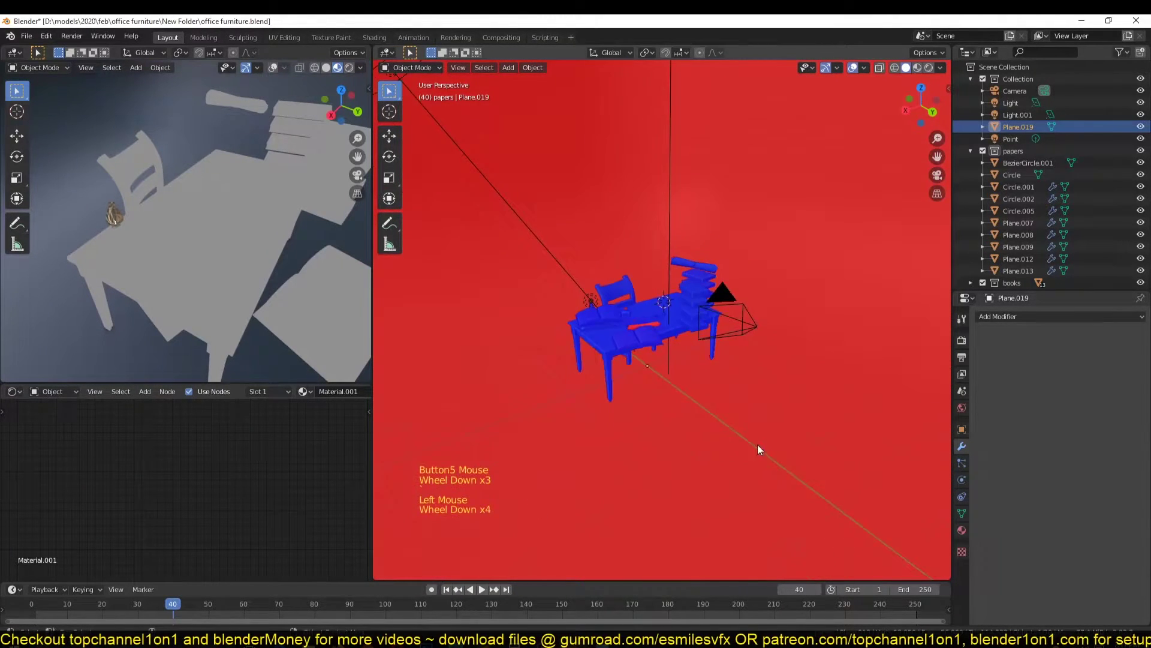
middle_click_drag(758, 445, 658, 306)
left_click(706, 197)
key("Tab")
key("a")
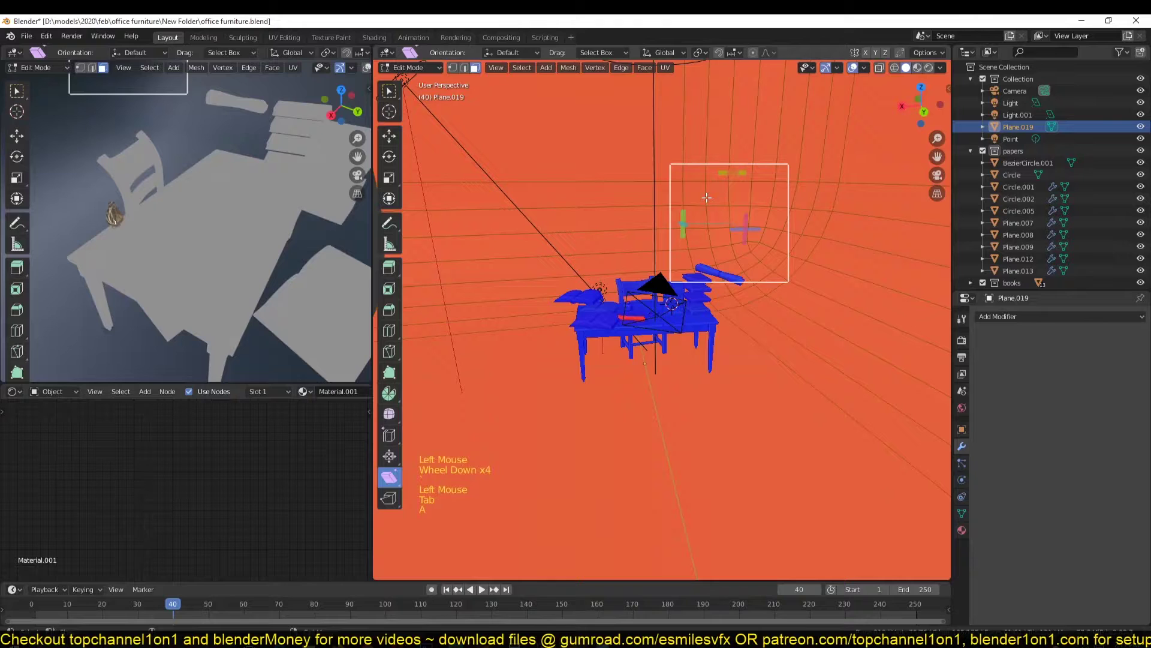
key("shift+n")
left_click(568, 566)
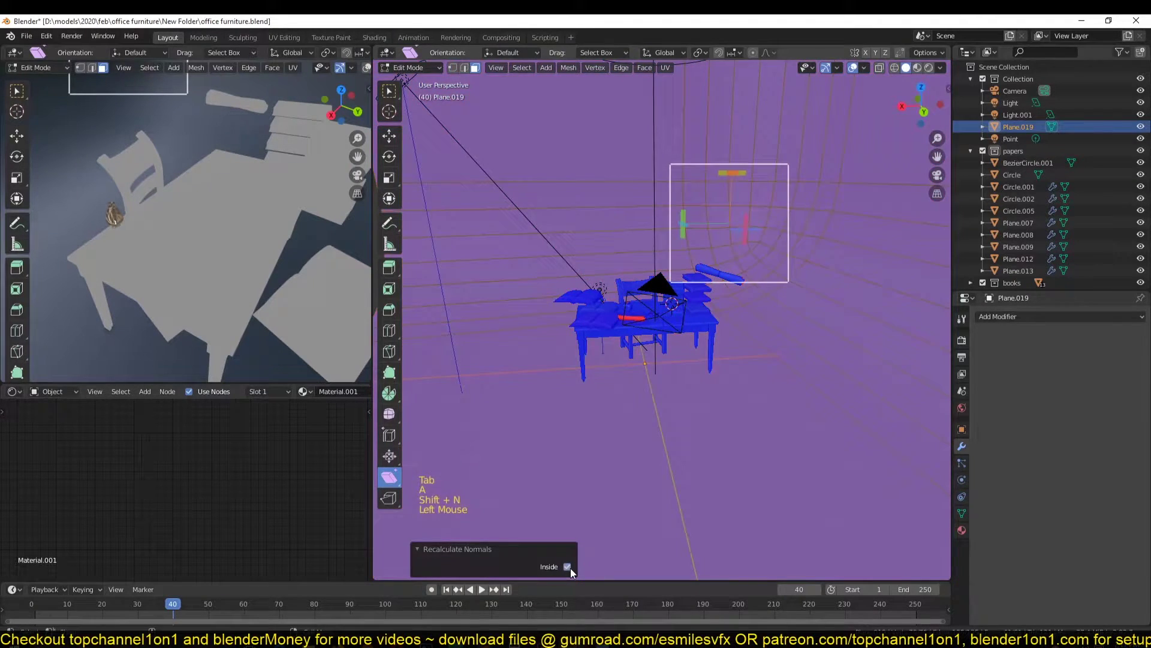
key("Tab")
key("alt+a")
Switch the main viewport to Material Preview shading and turn off the Face Orientation overlay
middle_click_drag(615, 325, 677, 386)
scroll(678, 386, "up", 4)
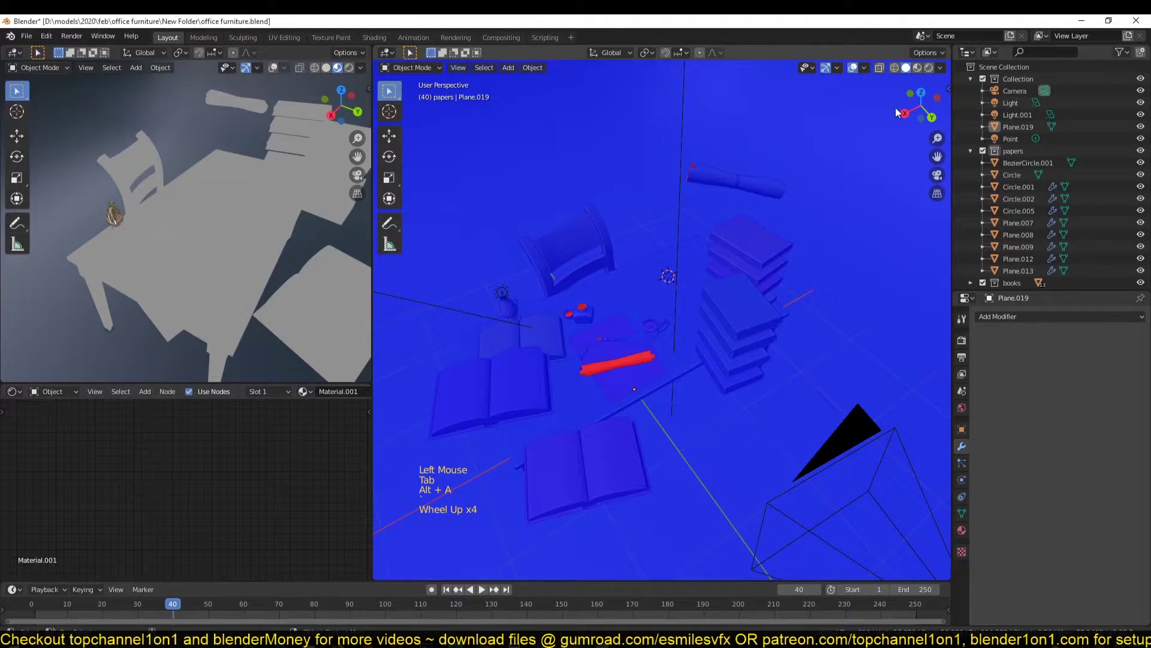
left_click(917, 68)
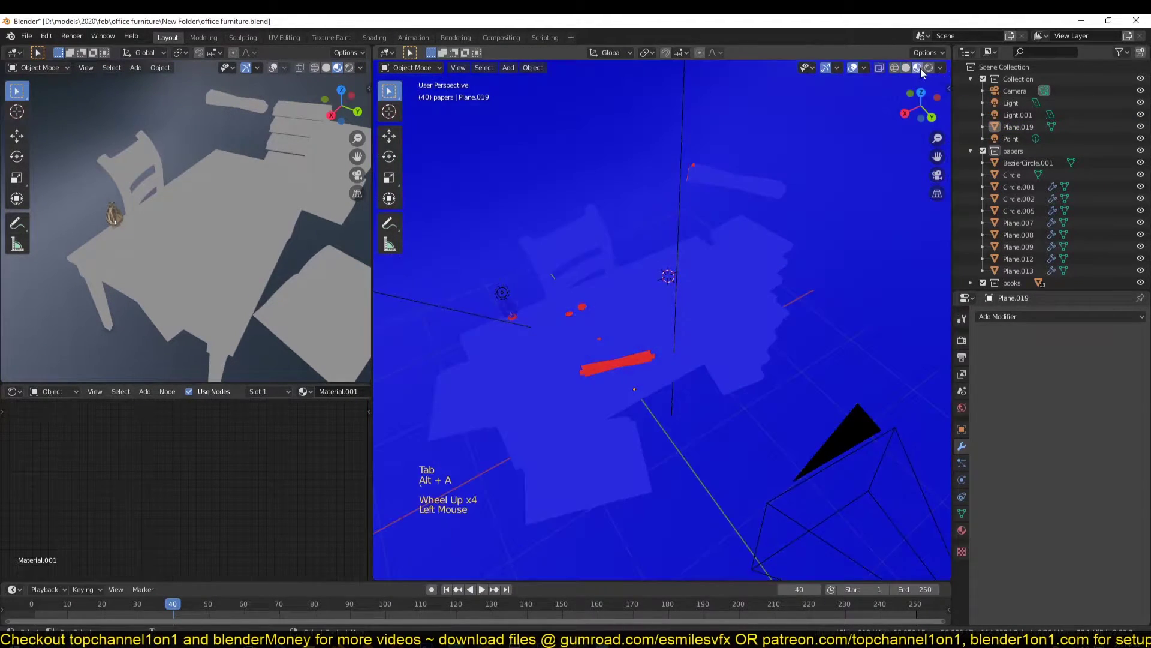
left_click(865, 62)
left_click(865, 65)
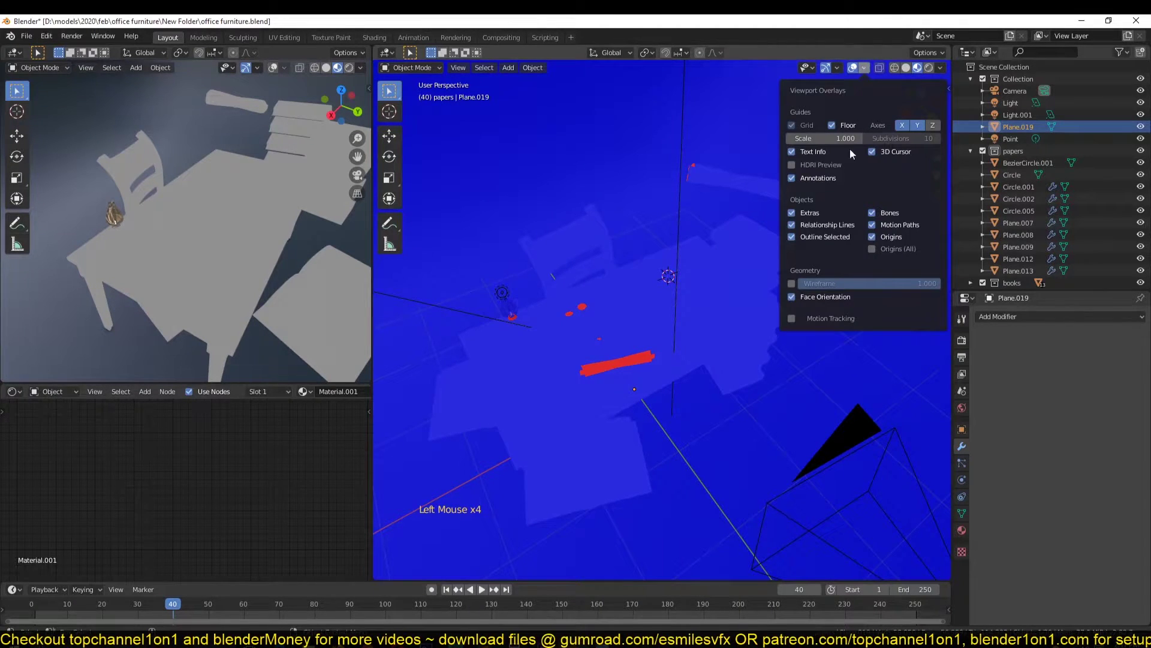
left_click(790, 295)
middle_click_drag(666, 281, 718, 211)
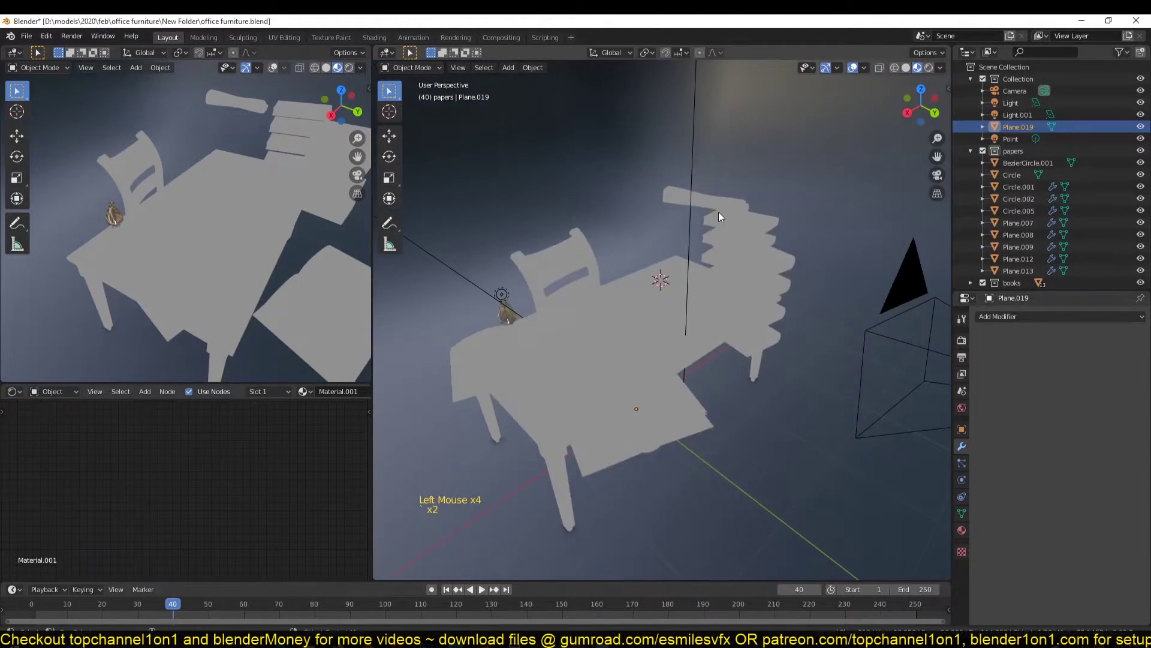
left_click(1016, 154)
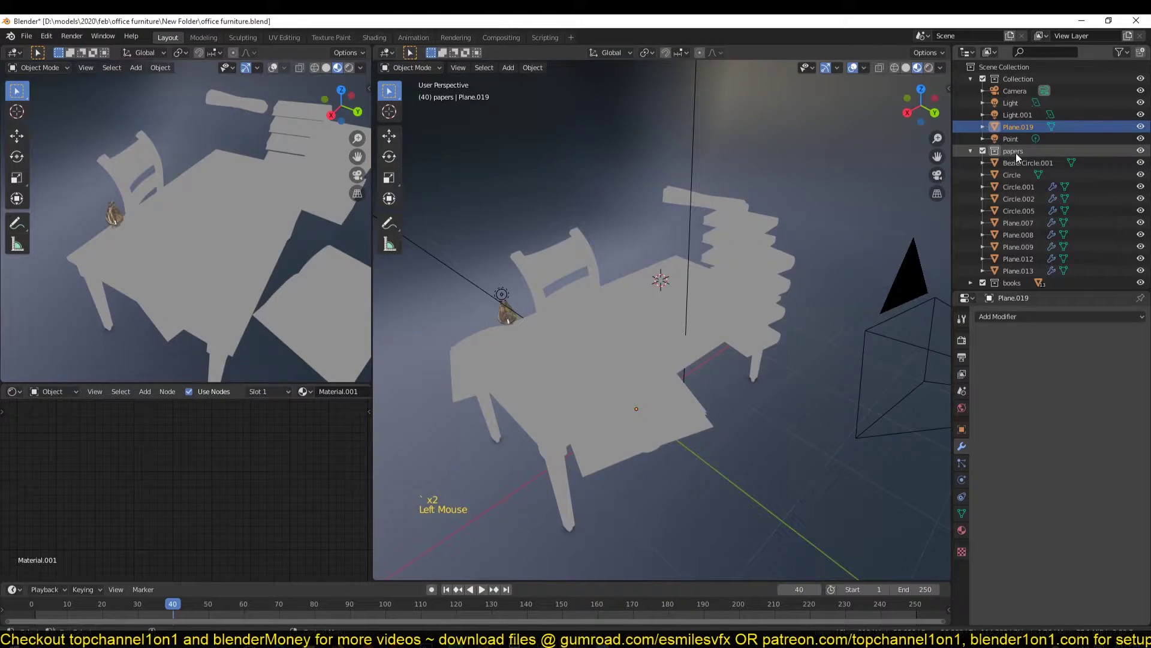
key("shift+g")
left_click(591, 292)
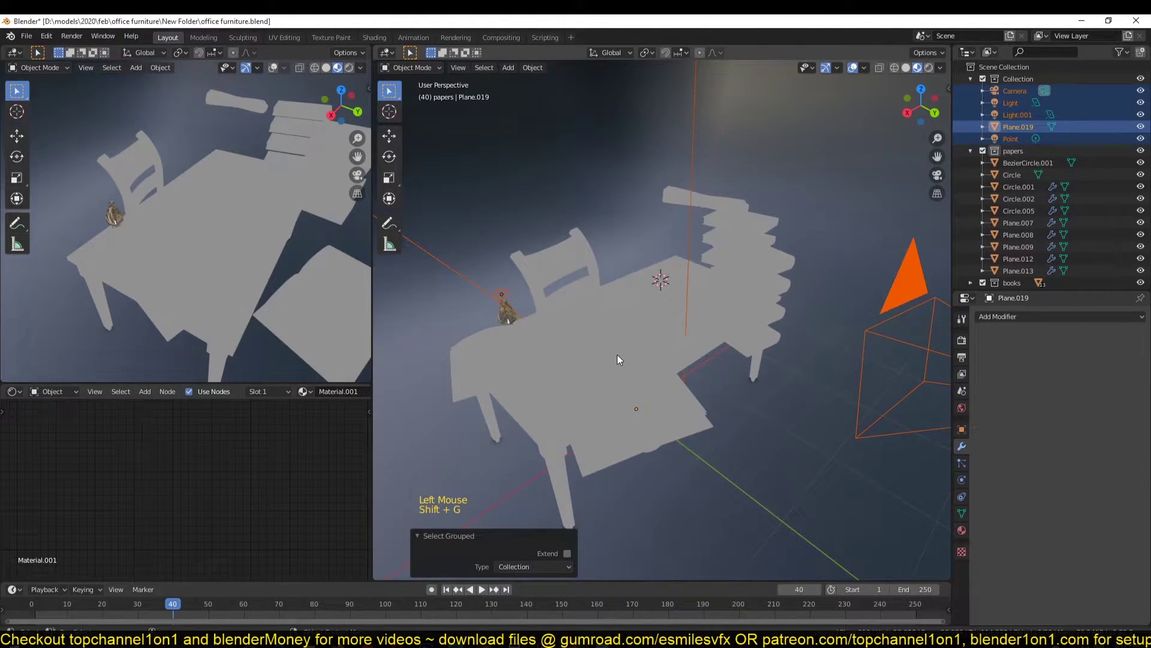
left_click(638, 375)
left_click(643, 301)
Select every object in the papers collection by grouping from the rolled paper, and isolate them in local view
left_click(610, 341)
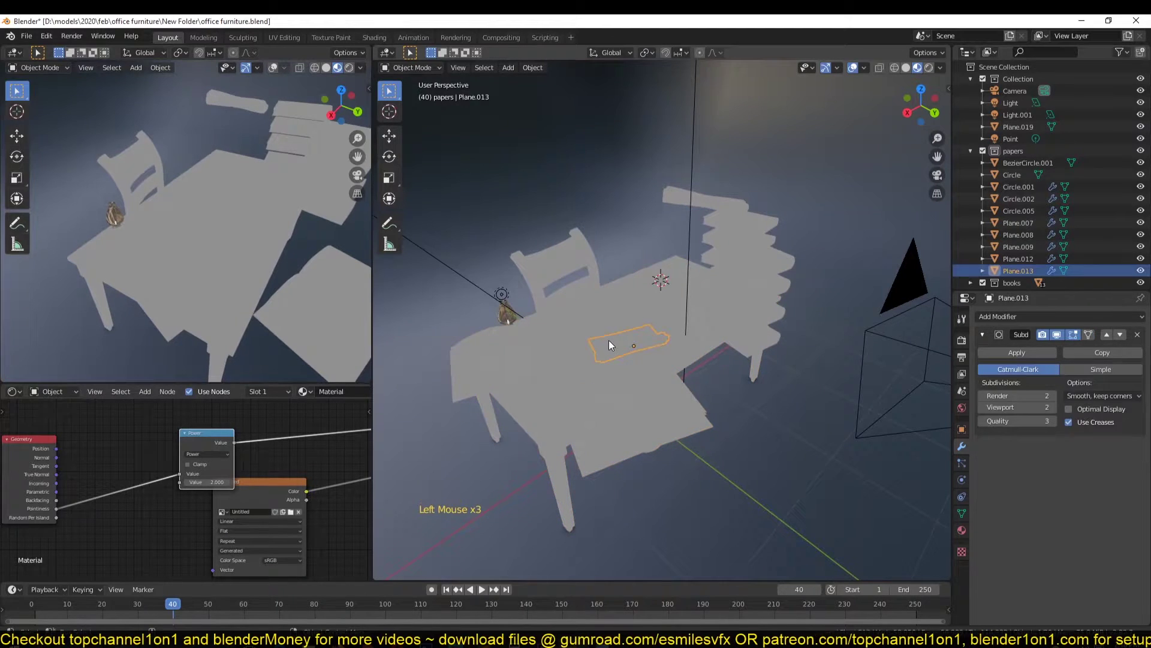
key("shift+g")
left_click(609, 340)
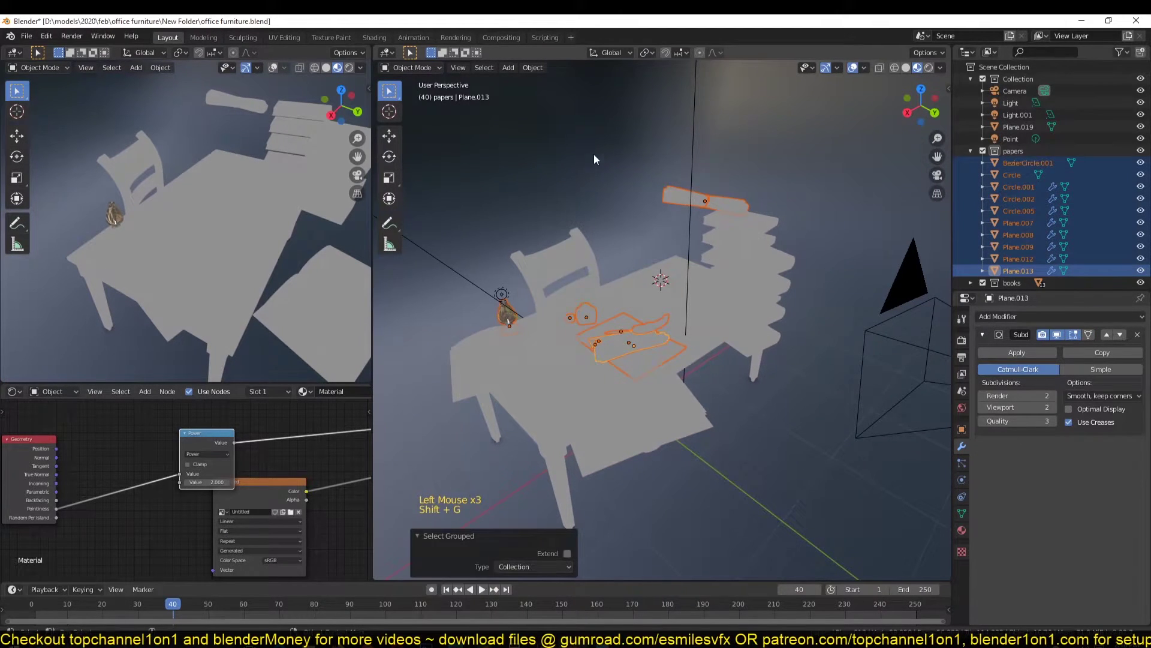
key("KP_Divide")
scroll(550, 237, "up", 5)
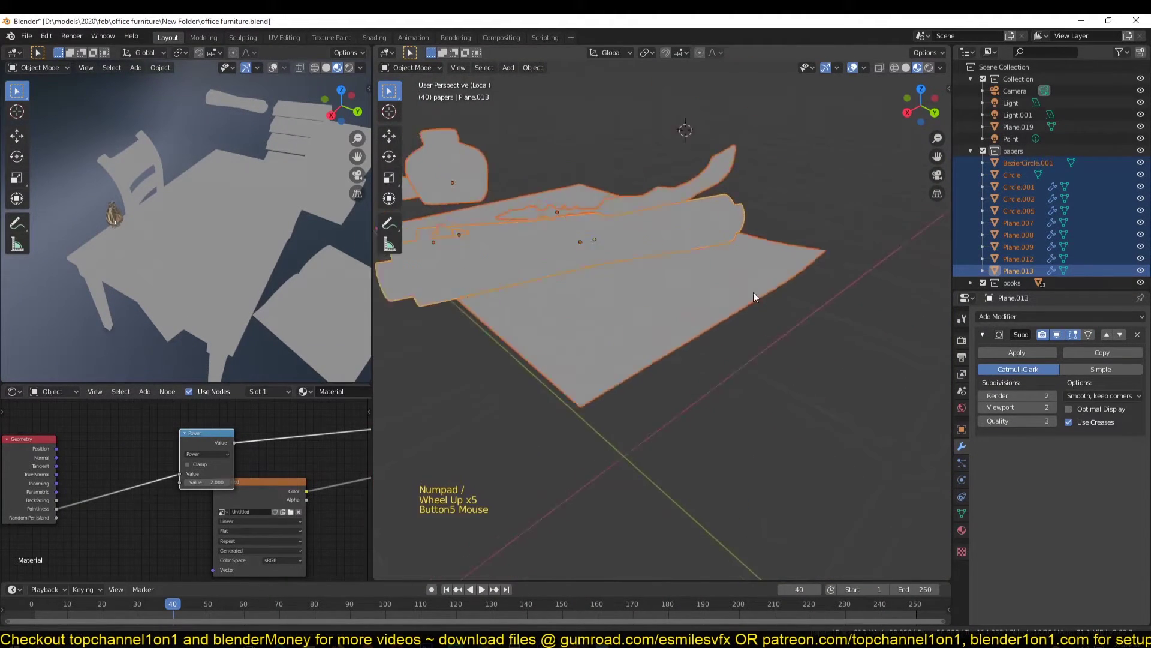
Clear the object selection and save the Blender file
middle_click_drag(753, 292, 741, 340)
scroll(681, 375, "up", 5)
key("grave")
scroll(771, 372, "down", 1)
middle_click_drag(681, 375, 656, 427)
scroll(654, 427, "up", 1)
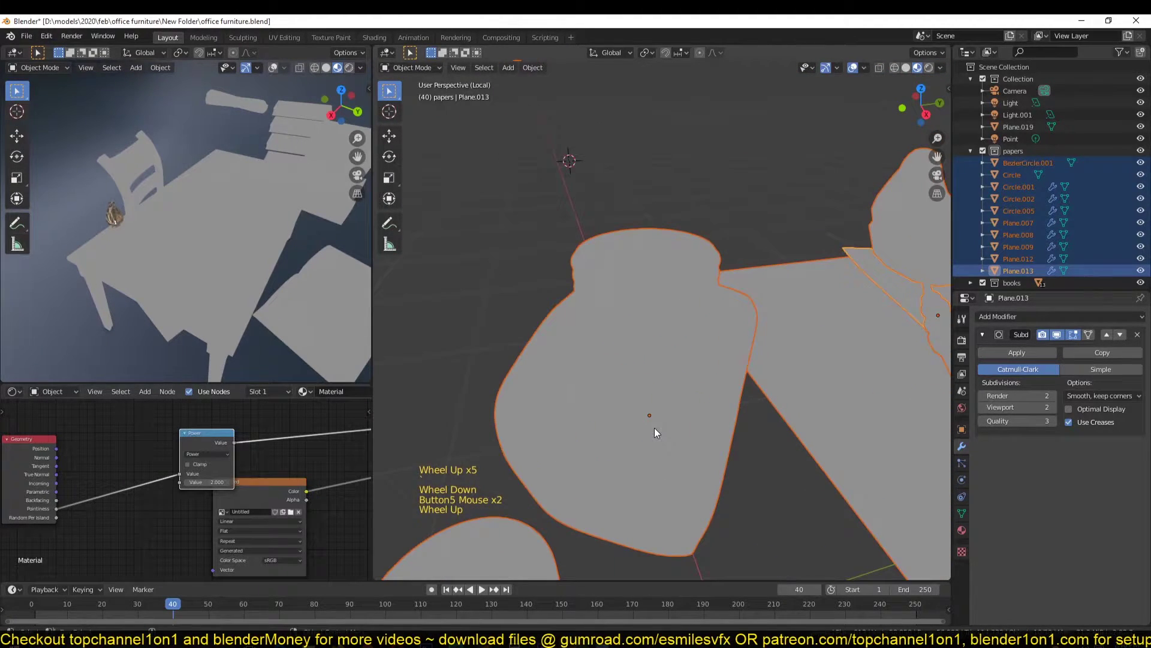
key("alt+a")
key("ctrl+s")
Select the ink bottle, switch to rendered shading, and inspect the pointiness on the bottle and its cap
left_click(653, 335)
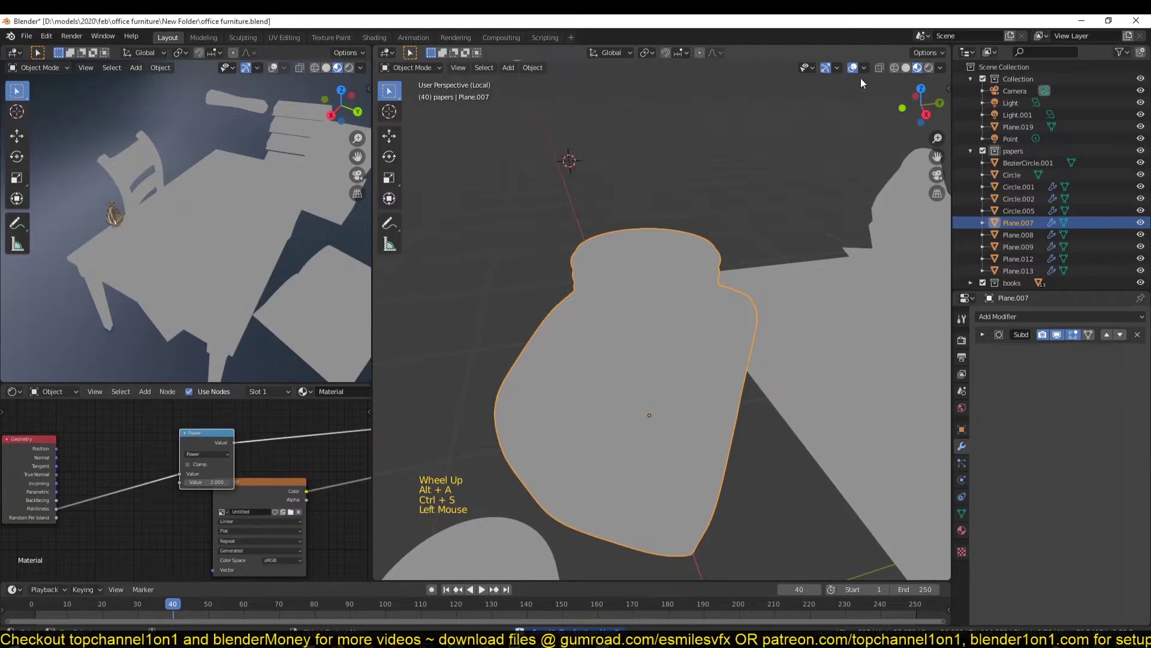
left_click(930, 67)
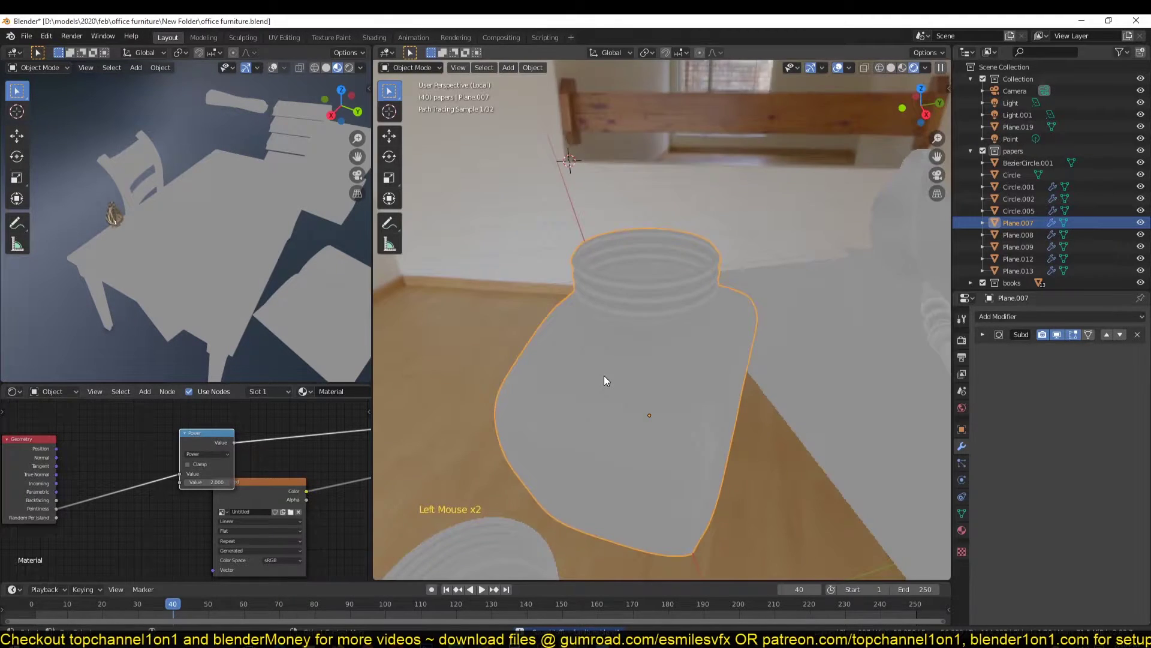
middle_click_drag(603, 375, 654, 273, "shift")
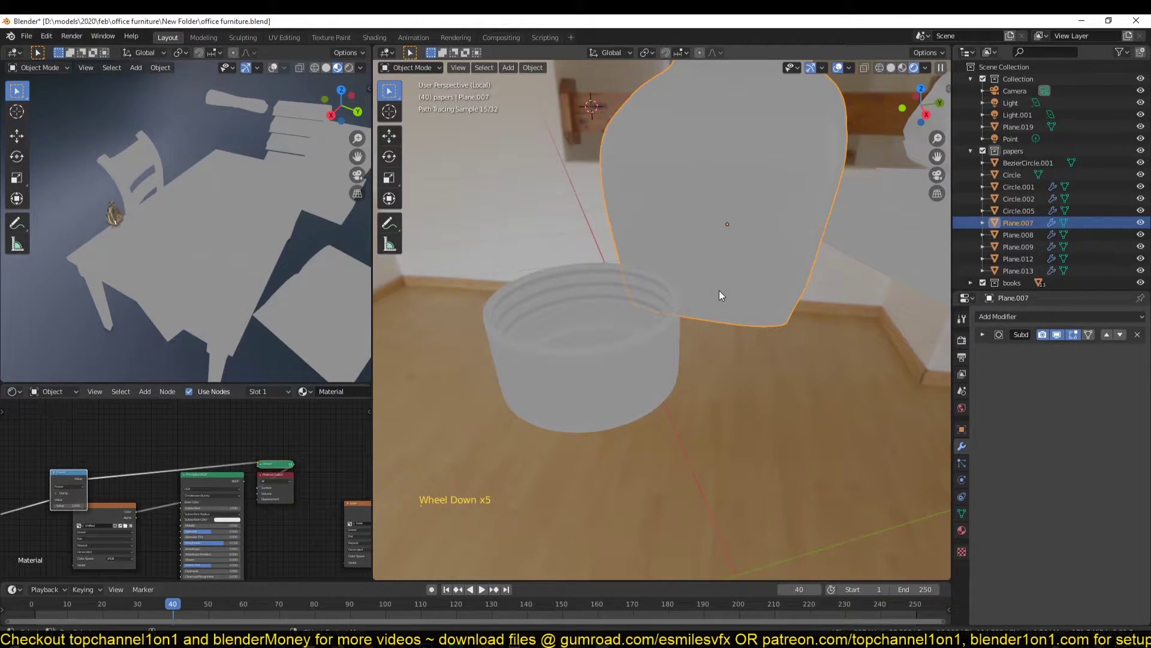
scroll(194, 472, "up", 3)
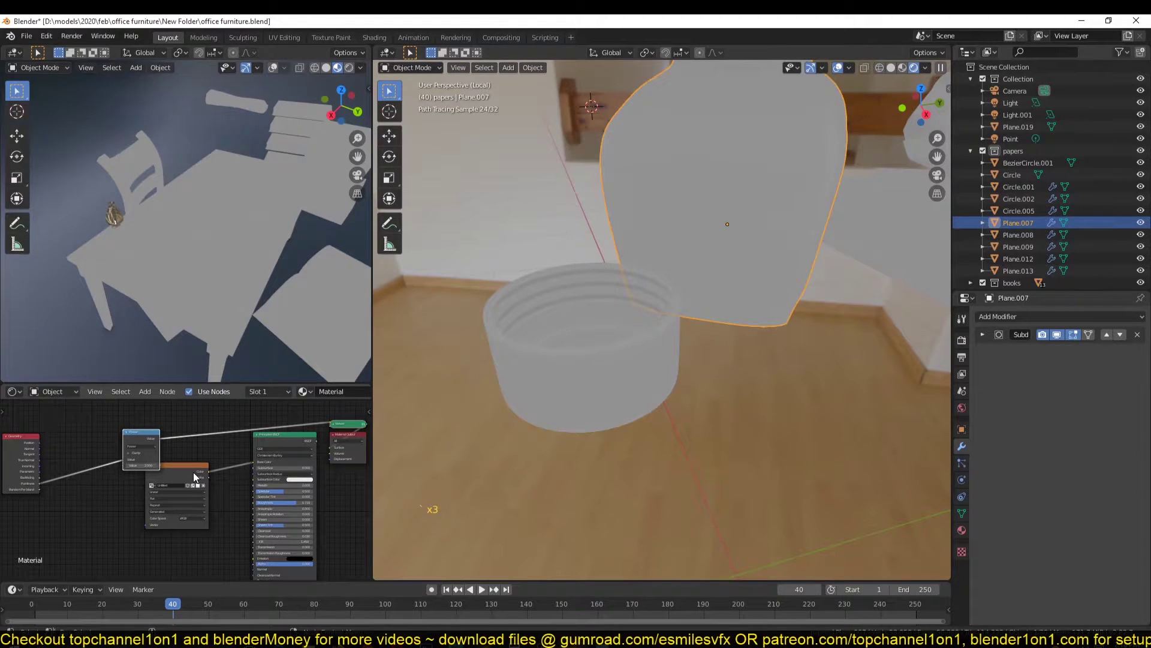
Feed the Power node's value into the Principled BSDF's Base Color and route the shader back to the material output
scroll(193, 473, "up", 1)
mouse_move(148, 448)
left_mouse_down()
mouse_move(218, 447)
mouse_move(150, 447)
left_mouse_up()
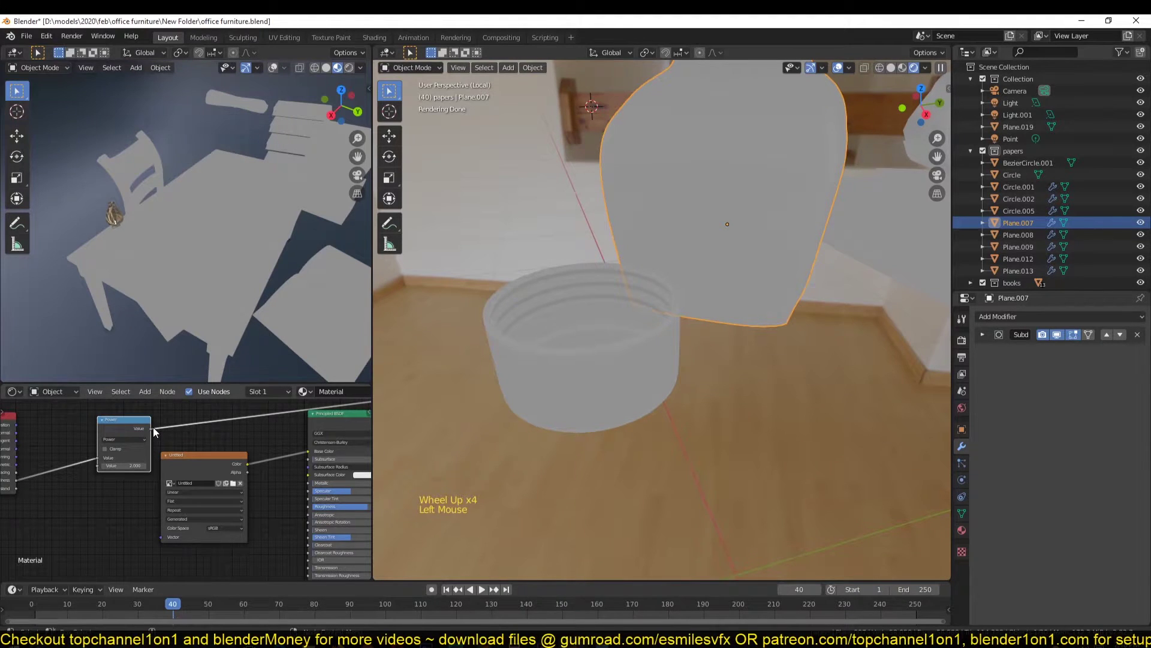
left_click(330, 422, "ctrl+shift")
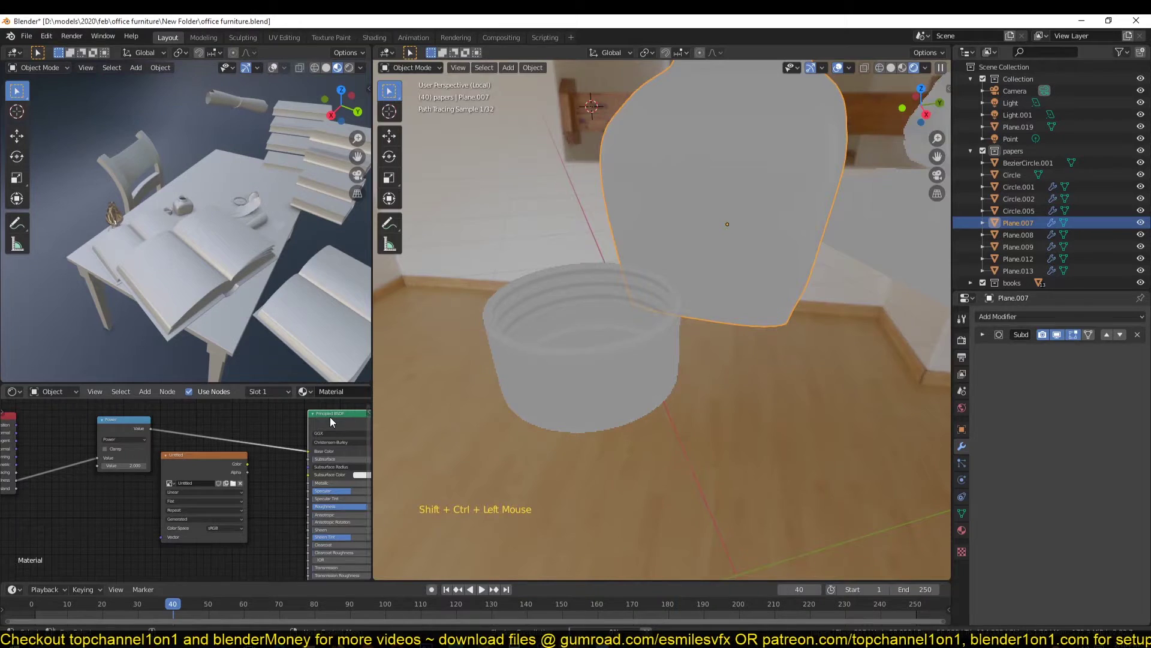
Switch the main viewport to Solid shading and inspect the ink bottle, its cap and the quill pen
left_click(890, 70)
left_click(891, 70)
left_click(906, 68)
scroll(795, 243, "down", 4)
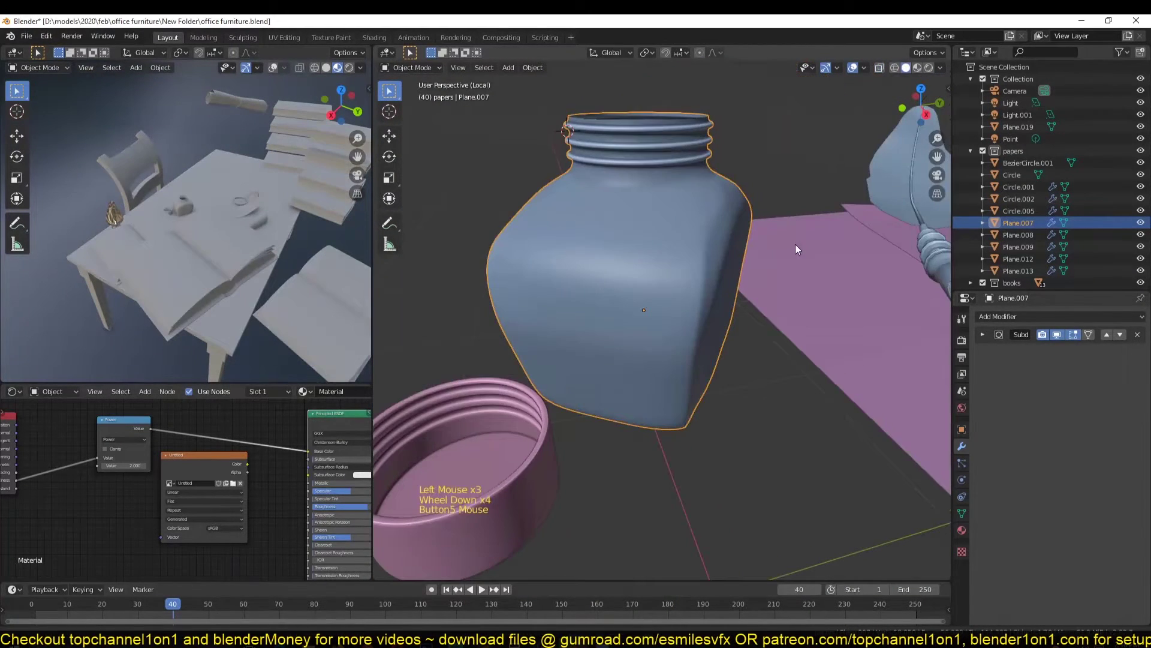
scroll(795, 249, "down", 4)
scroll(795, 352, "up", 4)
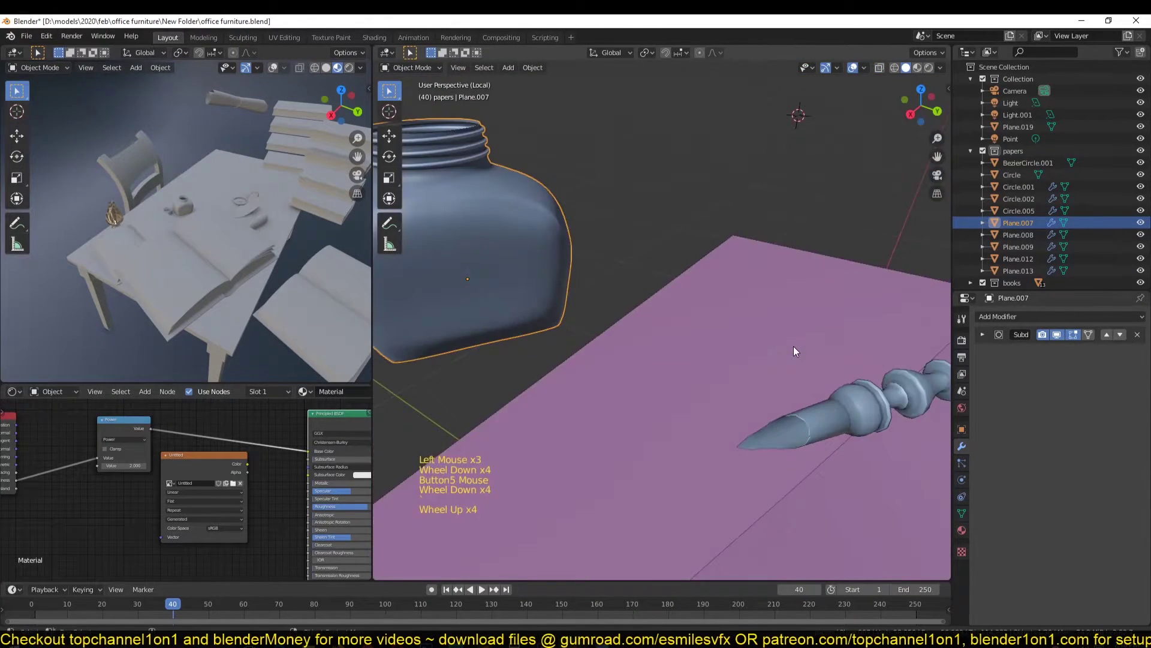
middle_click_drag(794, 347, 705, 299, "shift")
Clear the selection and preview the Power node's pointiness output on the quill pen in rendered shading
key("alt+a")
left_click(145, 429, "ctrl+shift")
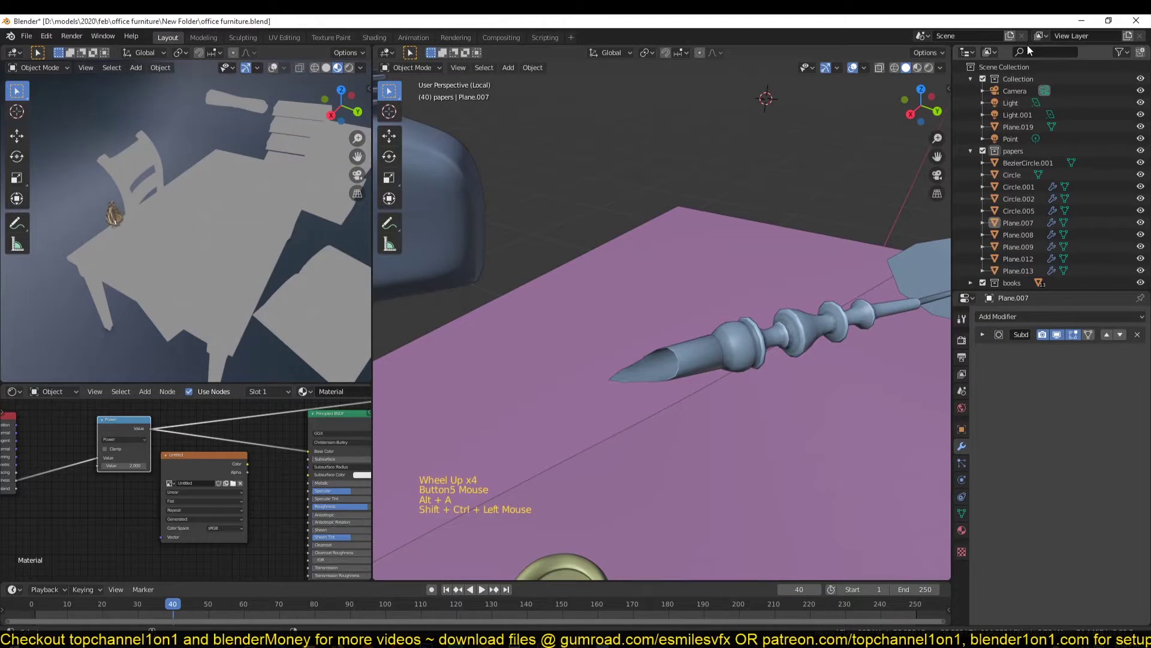
left_click(929, 67)
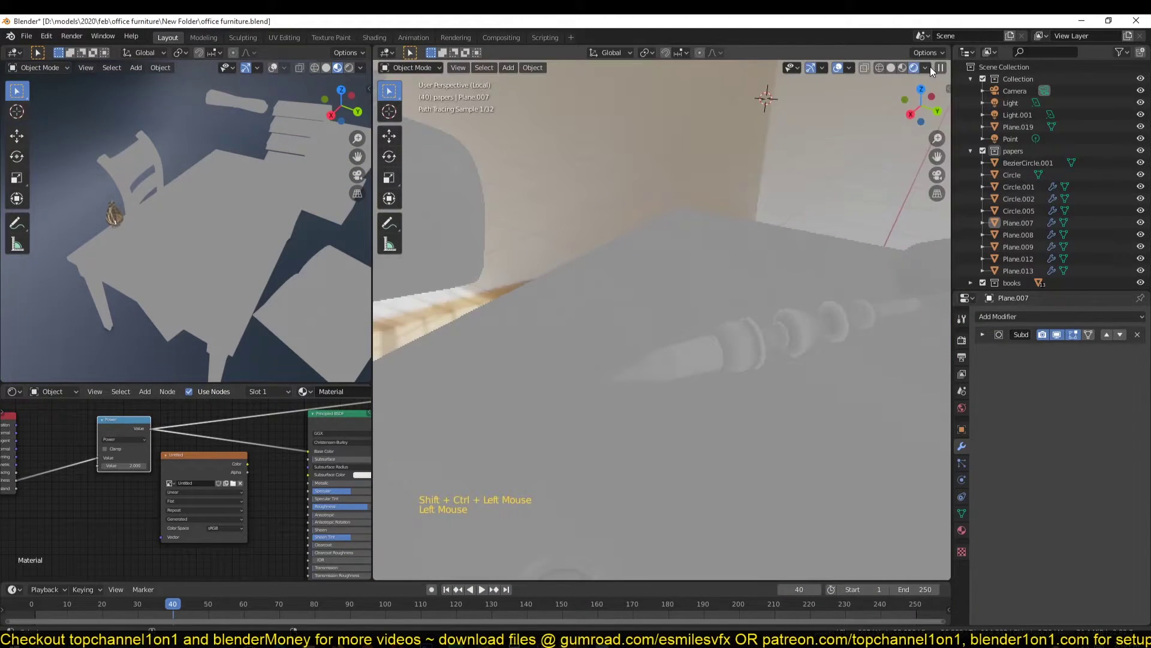
Add a level 2 Subdivision Surface modifier to the quill pen with the main viewport in Solid shading
left_click(754, 332)
key("ctrl")
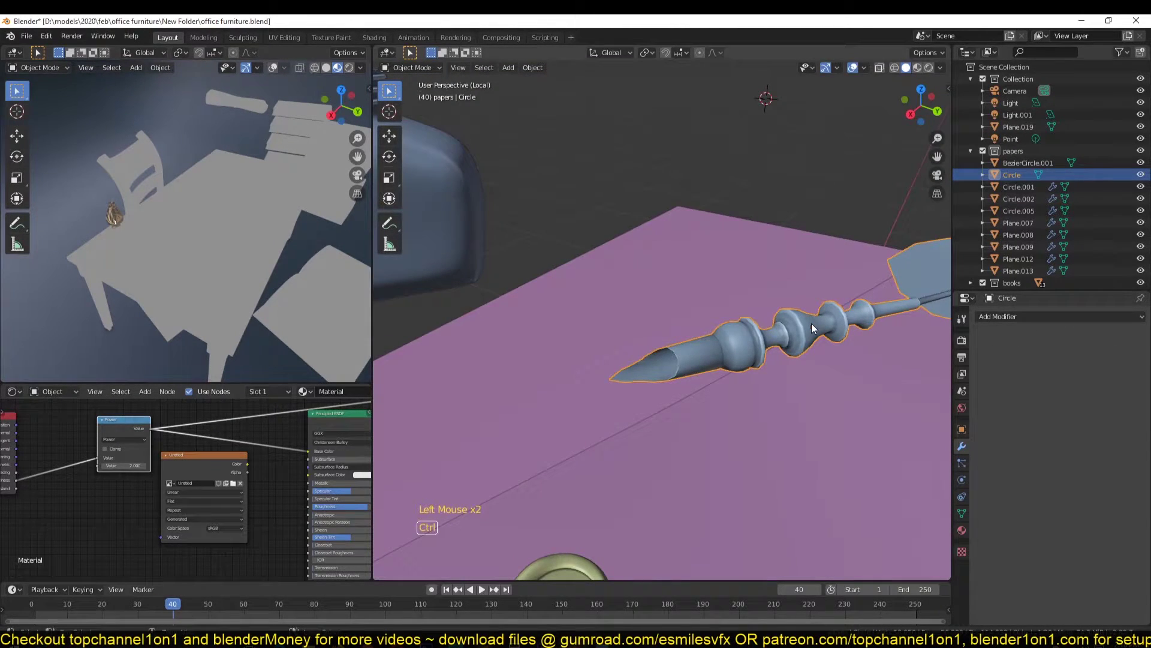
key("ctrl+2")
scroll(794, 334, "down", 4)
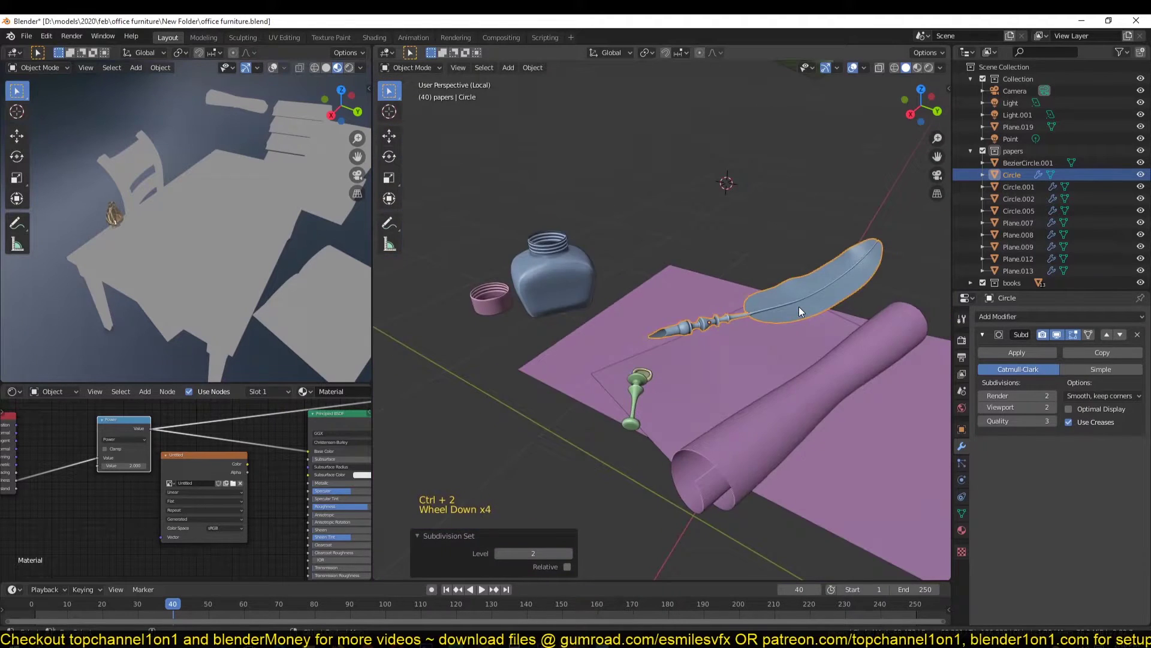
scroll(659, 356, "up", 2)
scroll(648, 336, "down", 3)
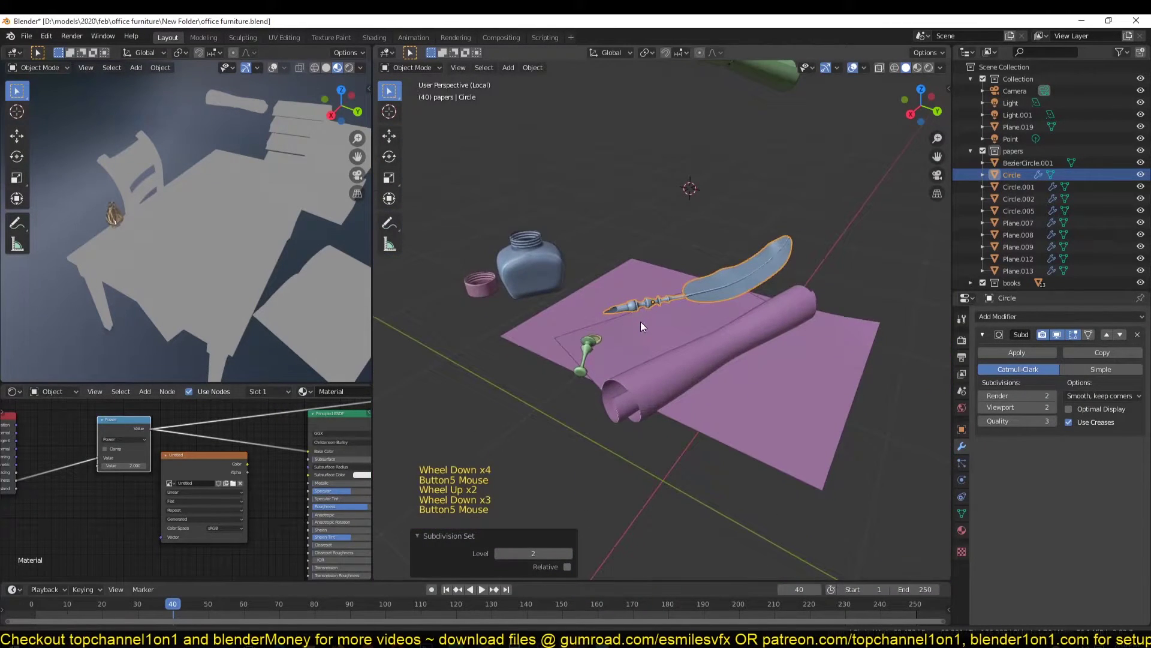
Select the rolled paper on the sheet and inspect its mesh and underside
key("alt+a")
left_click(660, 352)
scroll(663, 352, "up", 3)
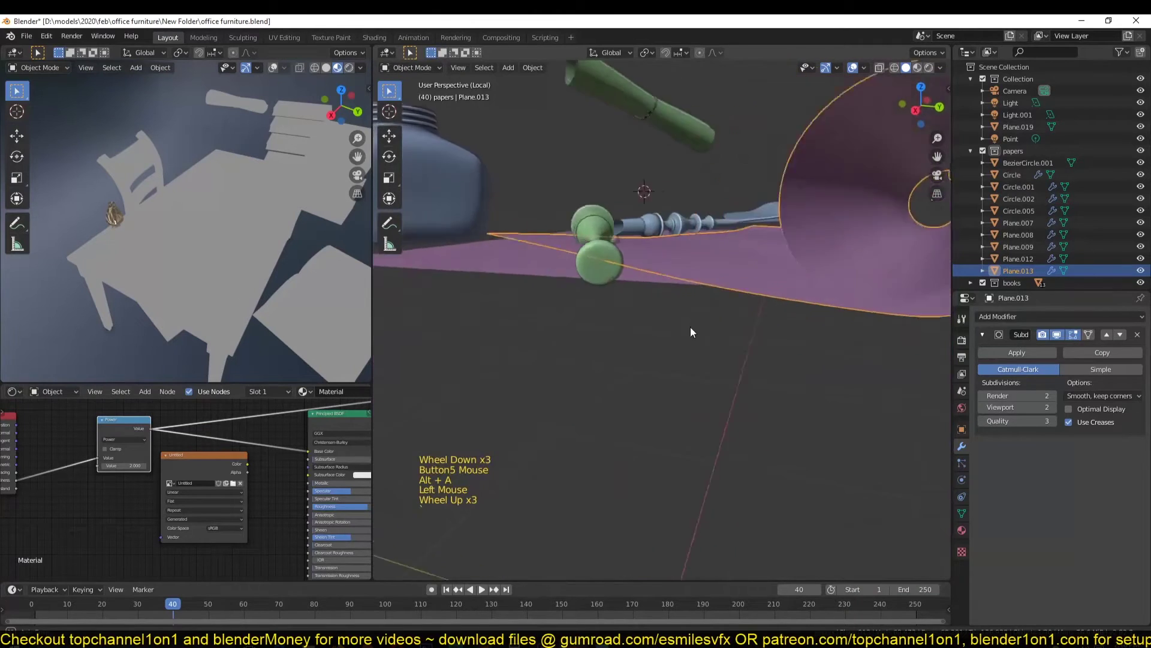
scroll(695, 344, "down", 6)
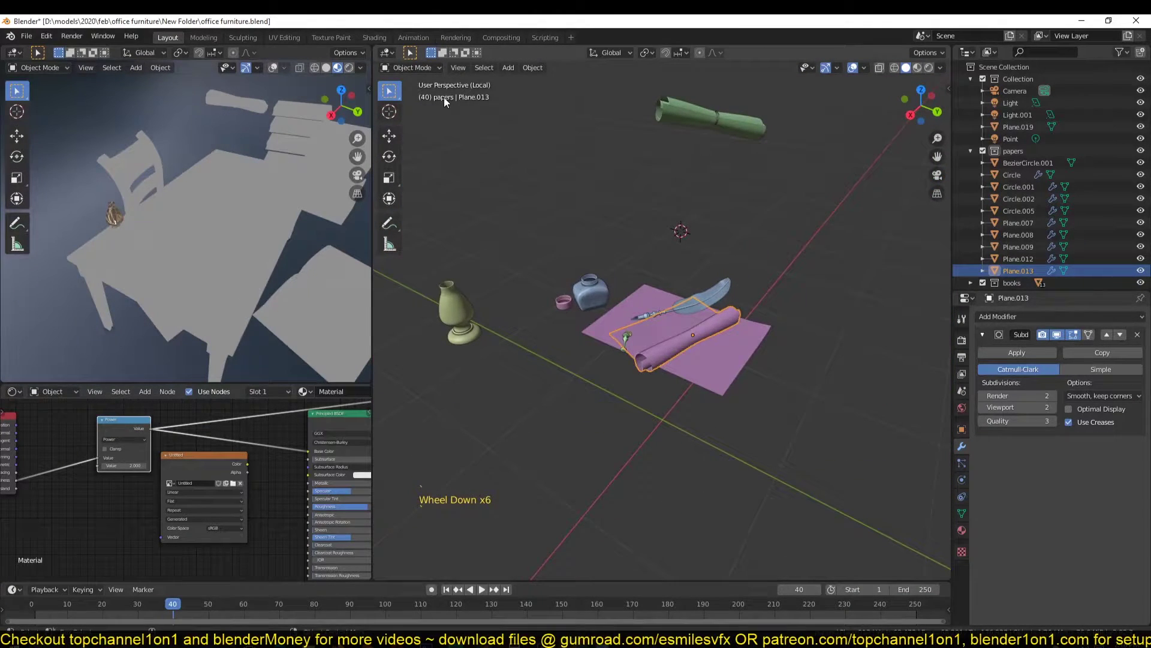
Select all the isolated desk items together and save the Blender file
left_click_drag(444, 96, 794, 398)
middle_click_drag(590, 343, 688, 325, "shift")
scroll(723, 325, "up", 1)
key("ctrl+s")
Reconnect the Principled BSDF to the material output, make the bake image texture node active, and save the file
left_click(263, 437, "ctrl+shift")
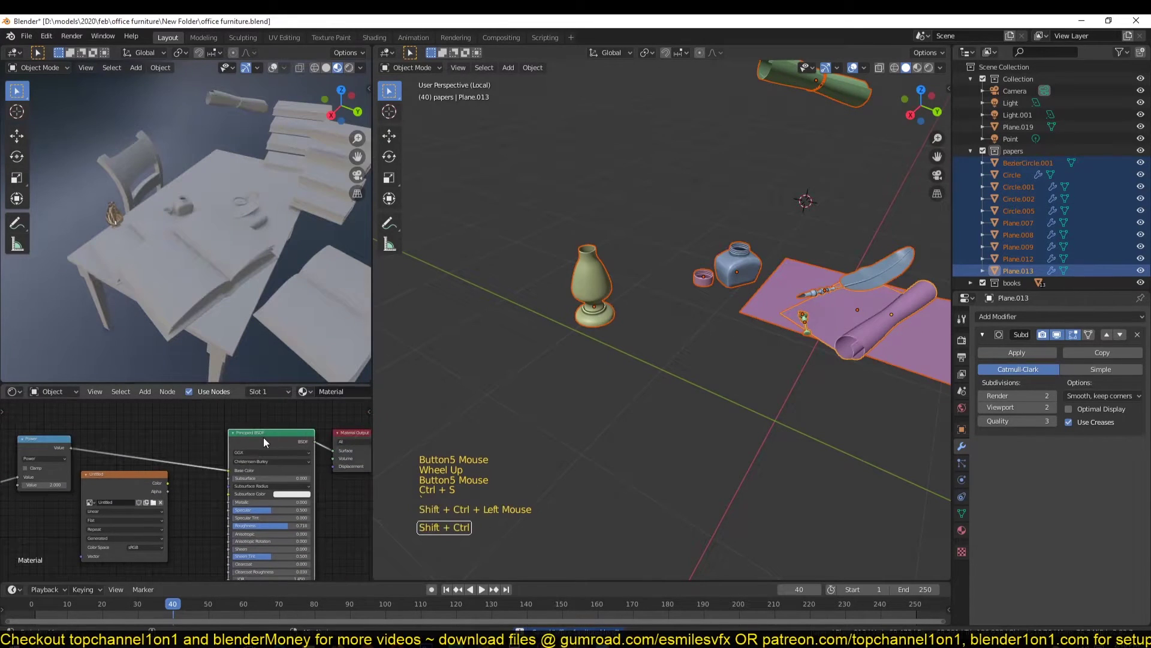
middle_click_drag(334, 461, 214, 456)
middle_click_drag(287, 464, 208, 454)
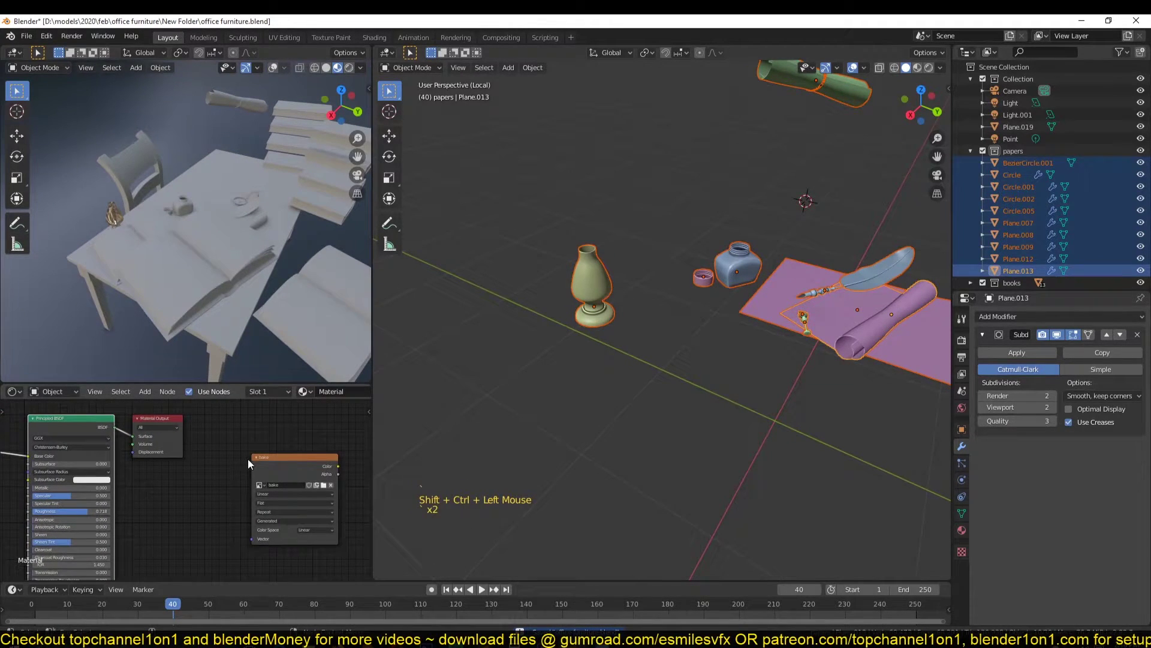
left_click(267, 459)
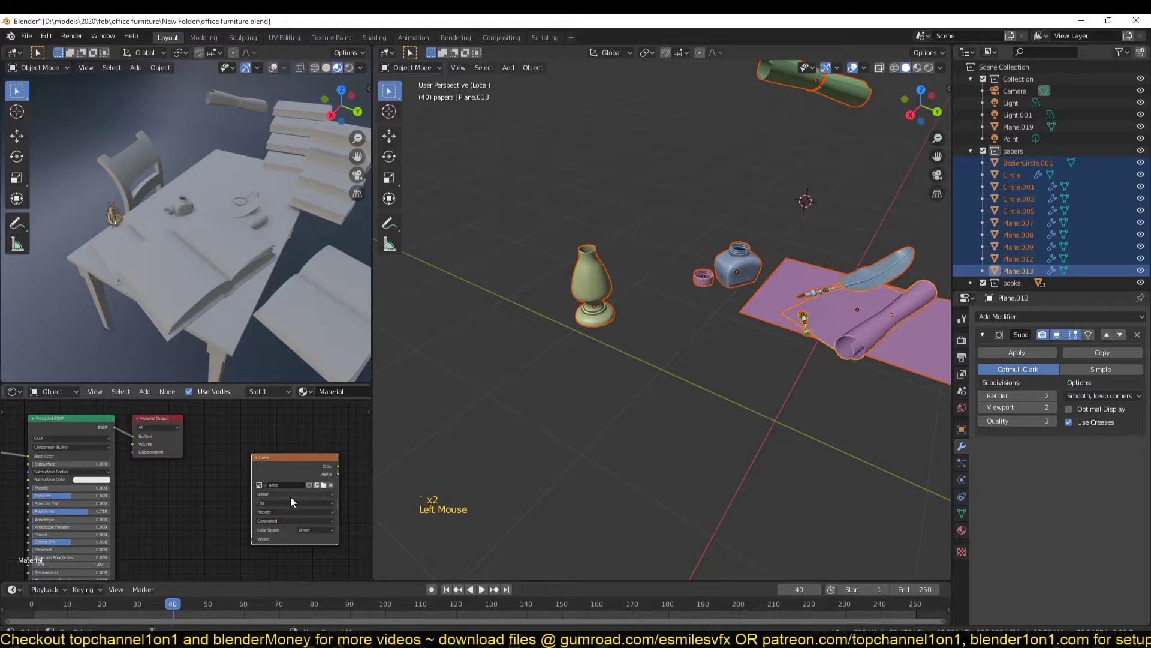
scroll(645, 341, "down", 3)
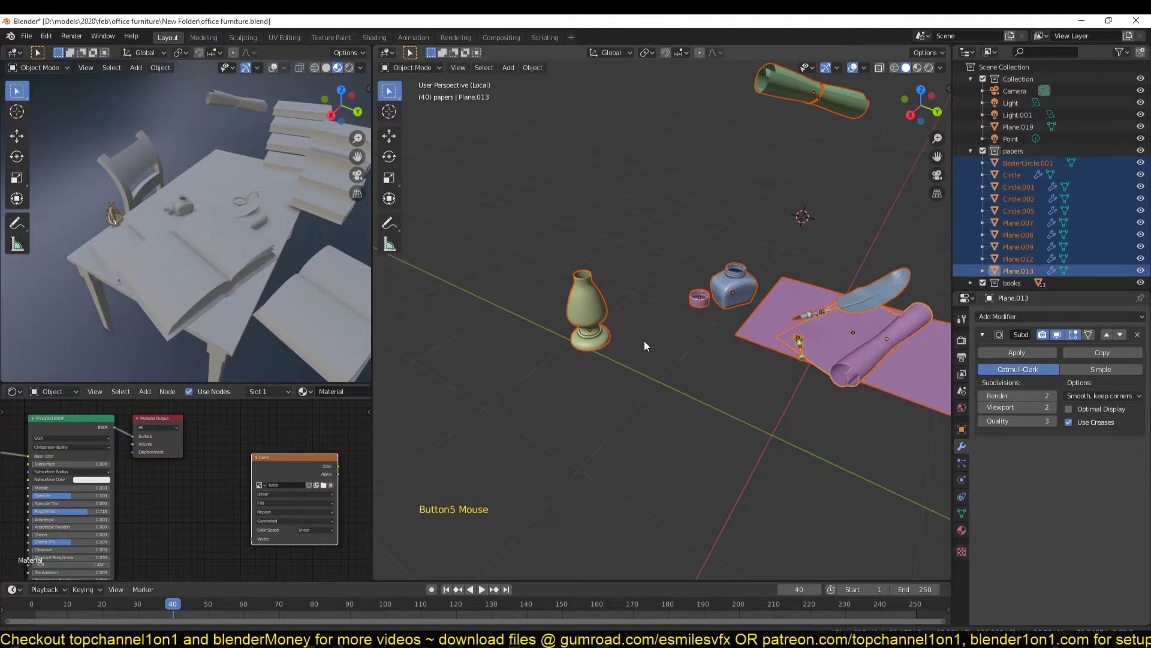
key("ctrl+s")
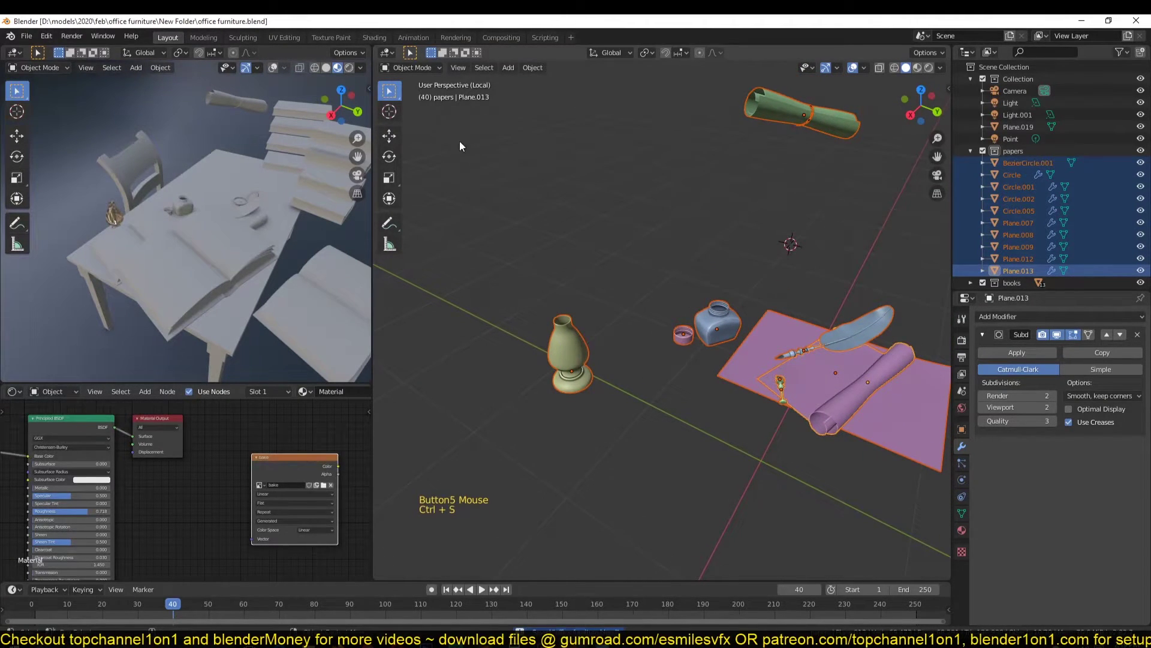
Show the bake image in the UV Editing workspace's image editor and return the desk items to Object Mode
left_click(284, 37)
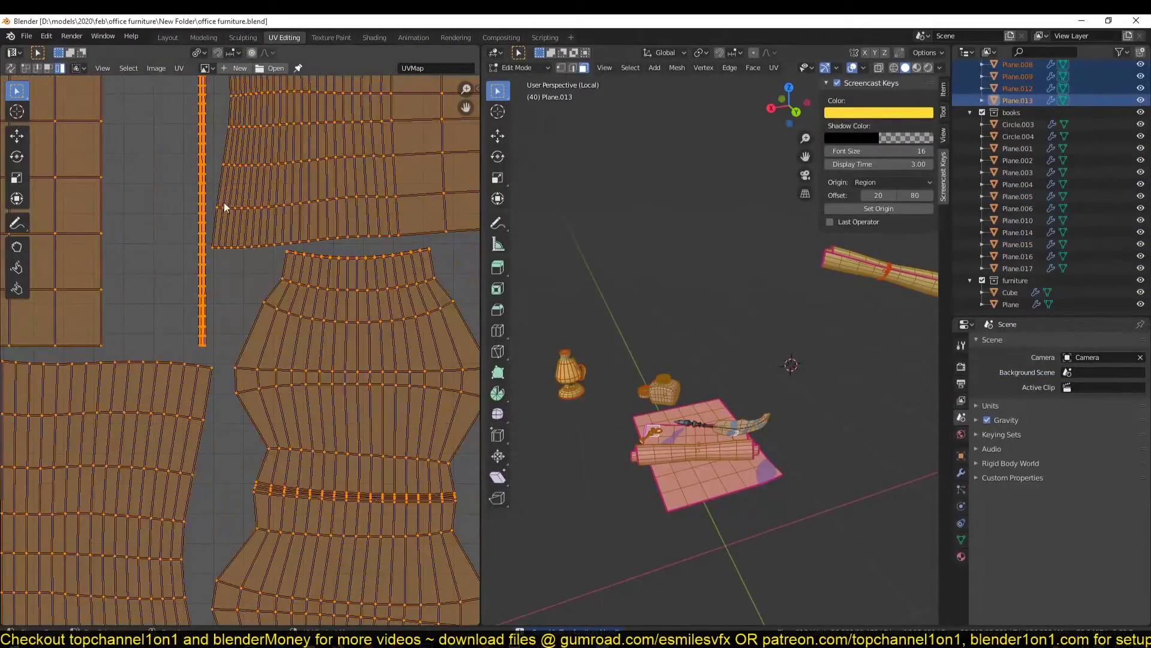
left_click(205, 69)
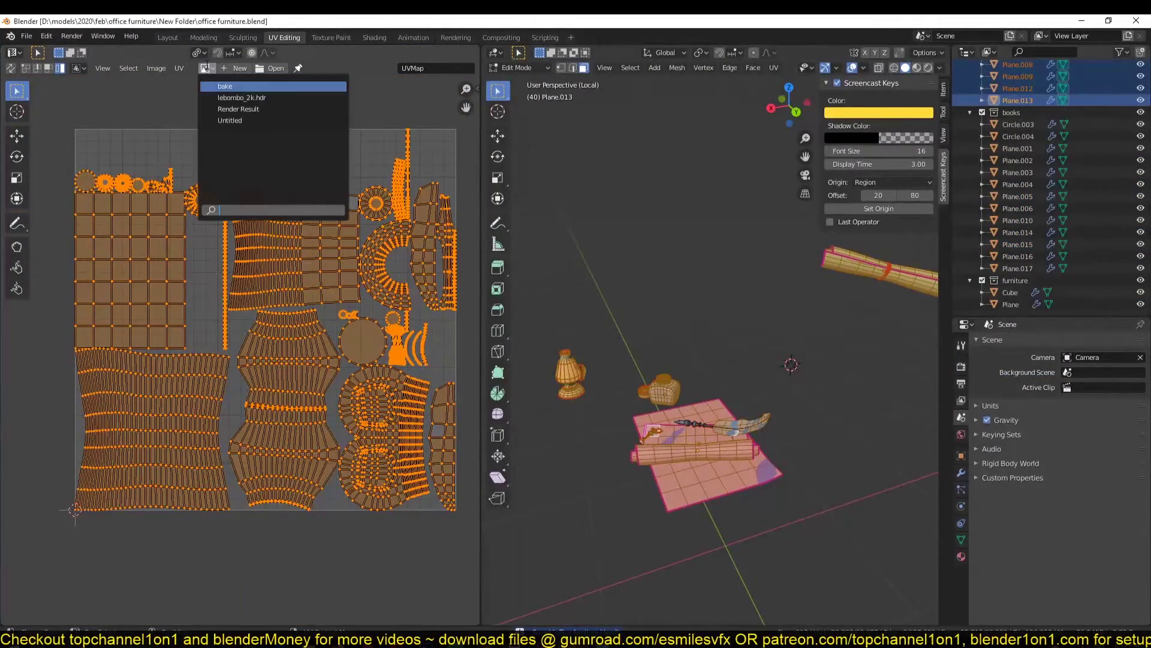
left_click(226, 87)
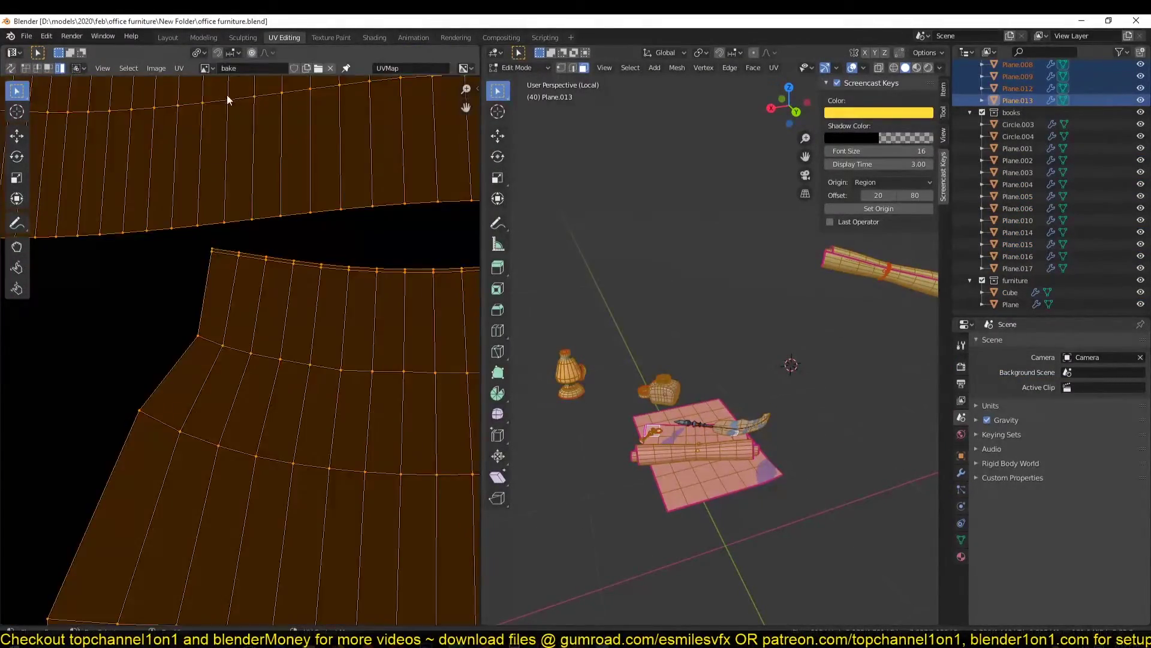
key("Home")
key("Tab")
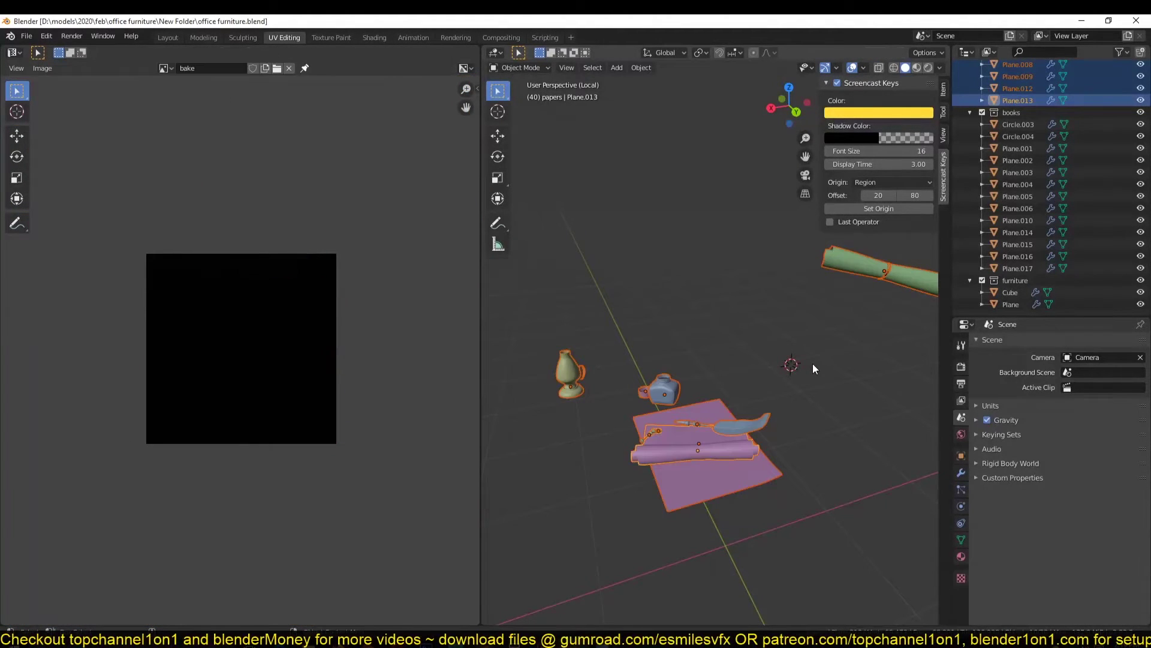
Open the Cycles bake settings in the render properties
left_click(962, 367)
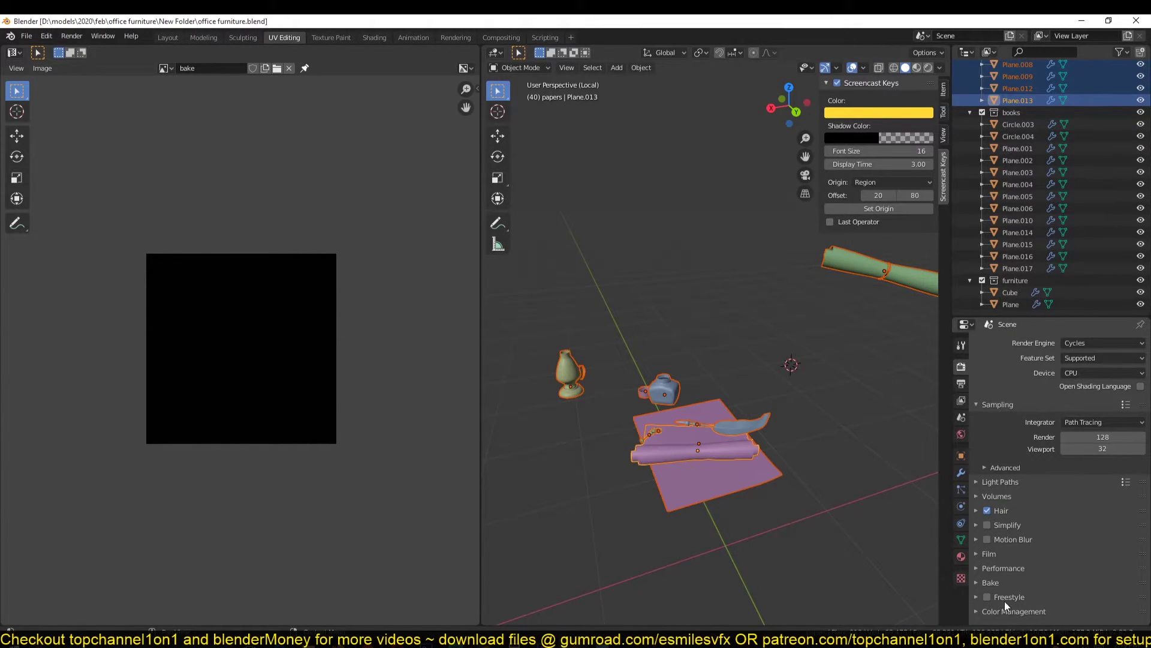
left_click(1010, 584)
scroll(996, 480, "down", 4)
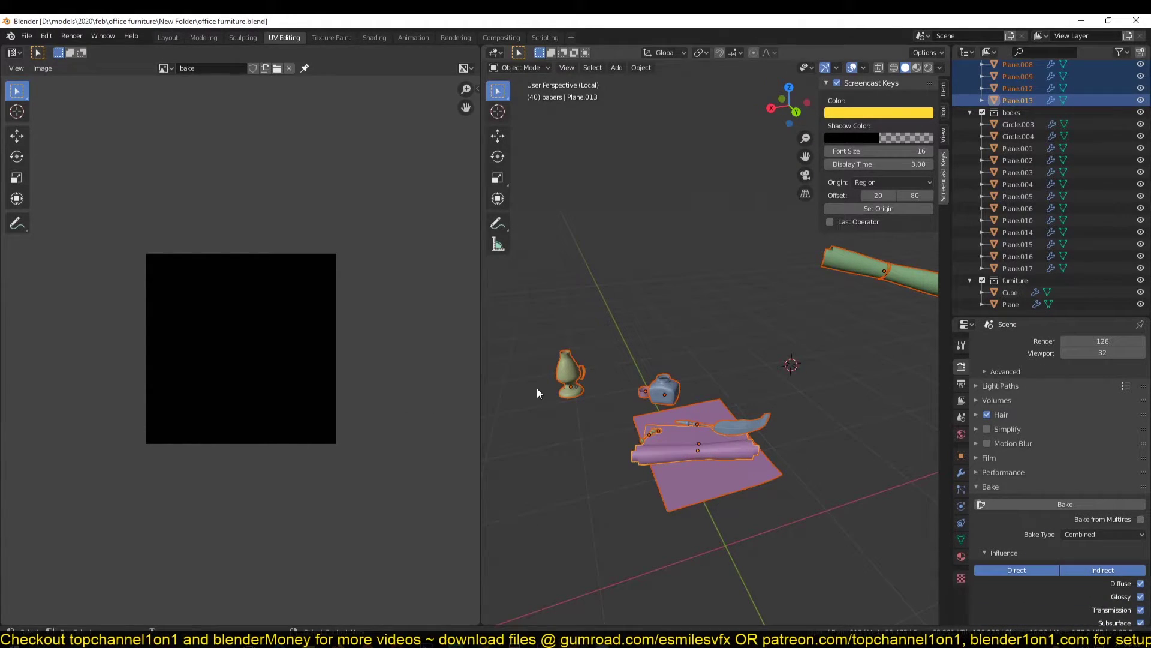
In the Shading workspace, set the bake type to Diffuse with only the Color contribution, excluding Direct and Indirect
left_click(373, 37)
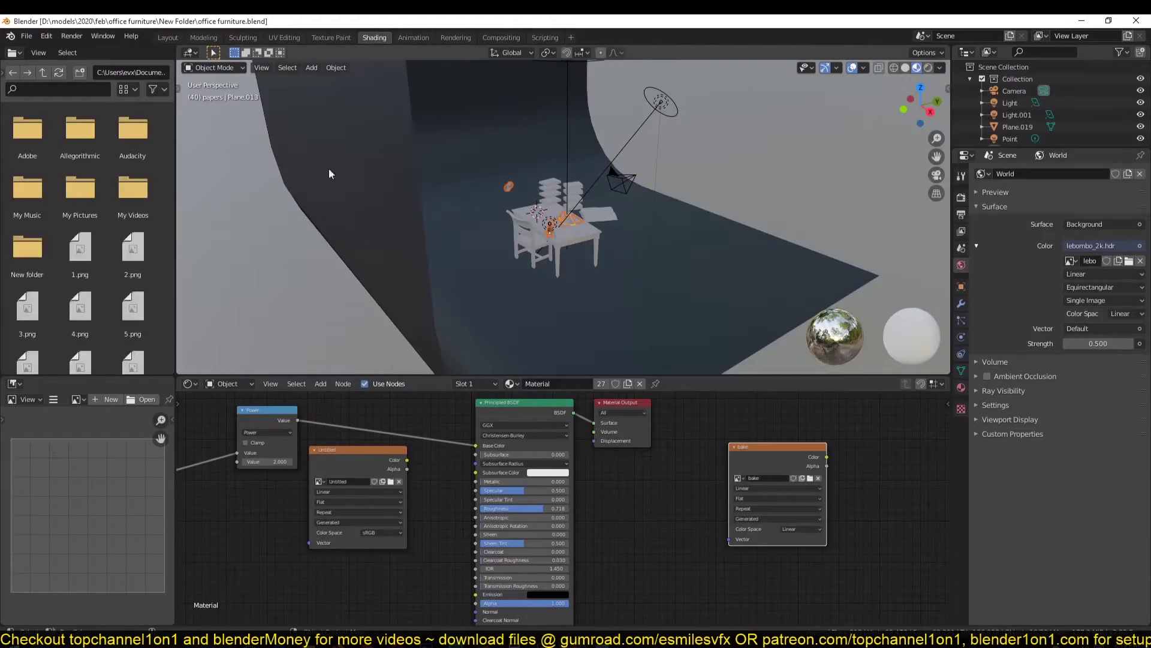
middle_click_drag(282, 457, 396, 457)
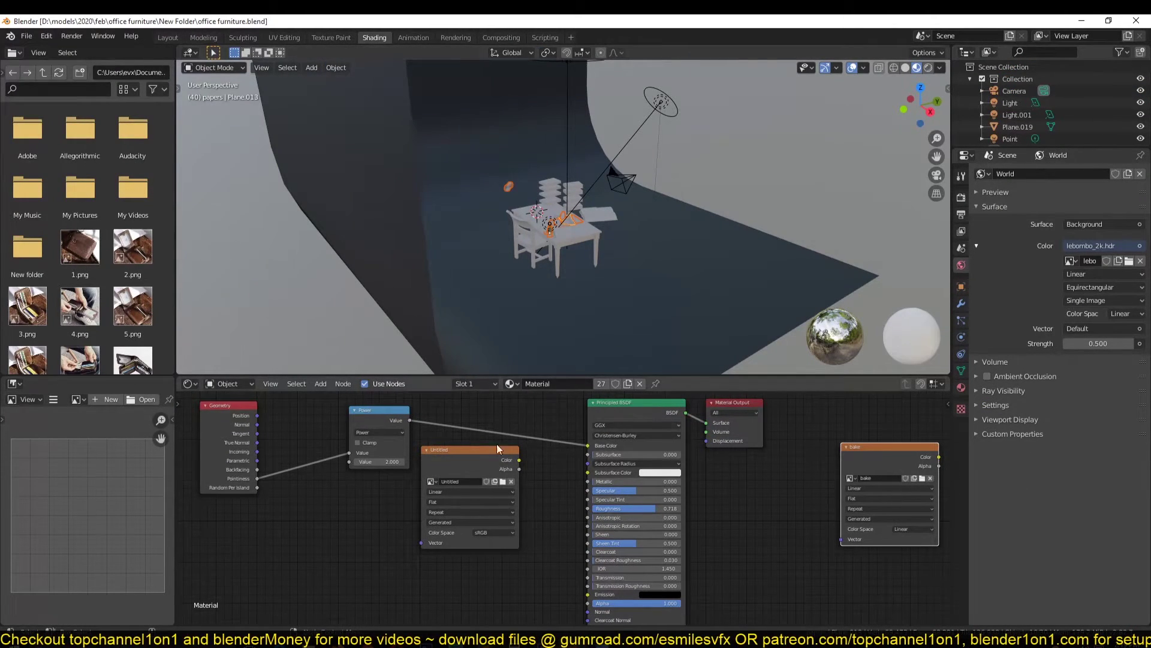
left_click(962, 197)
left_click(1019, 414)
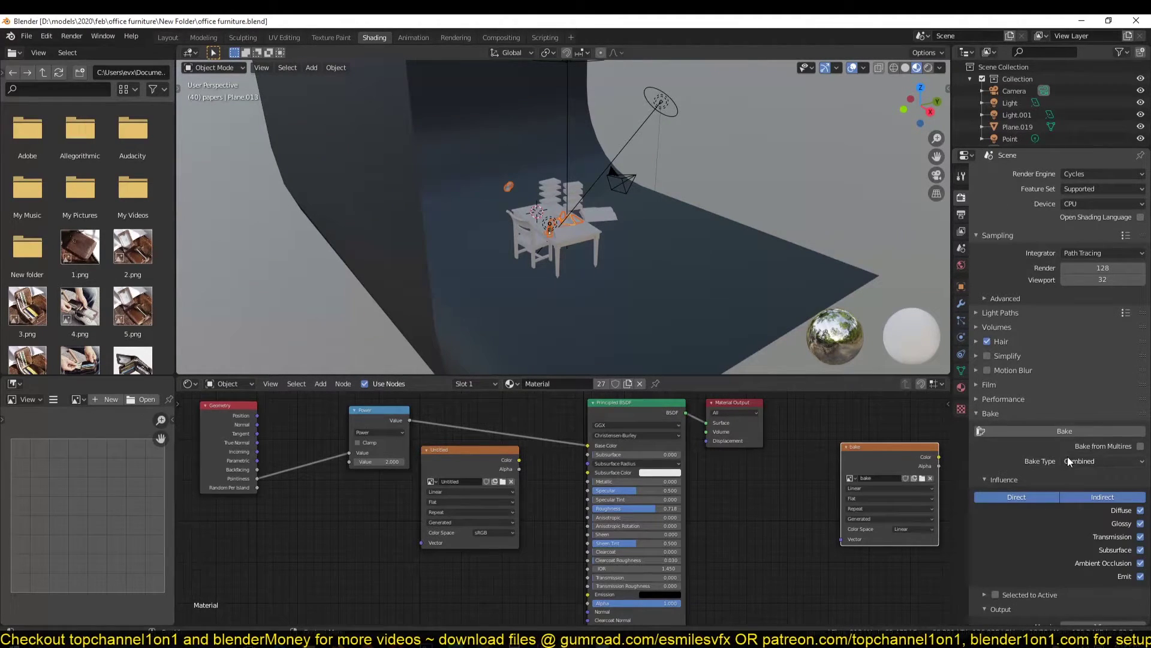
left_click(1095, 460)
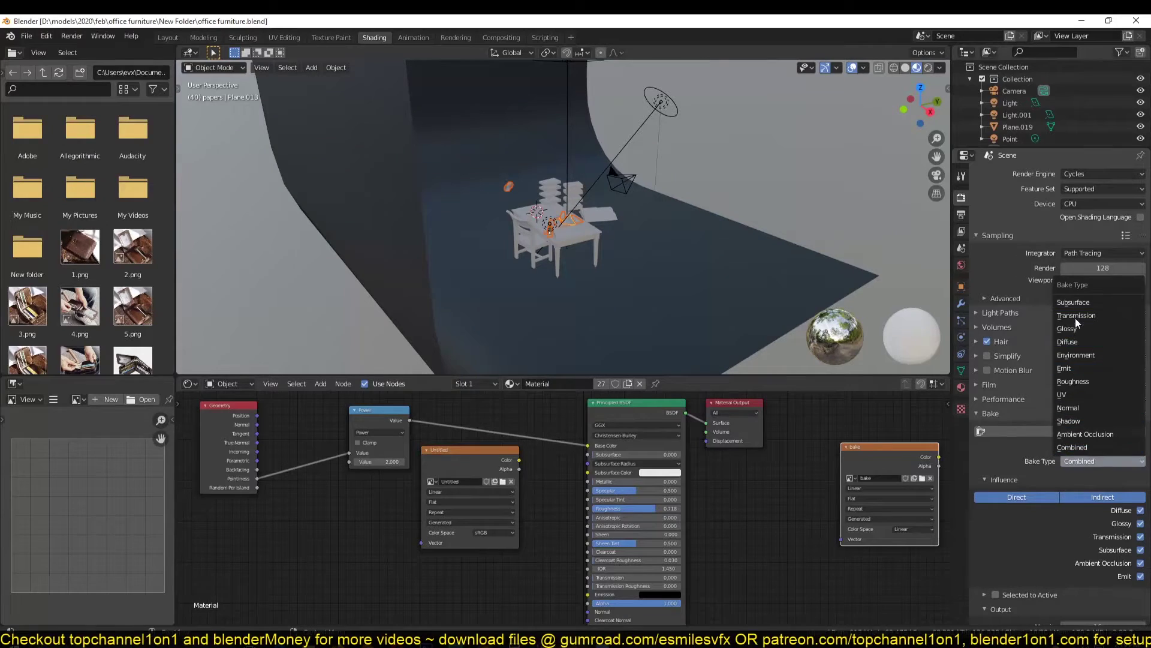
left_click(1079, 461)
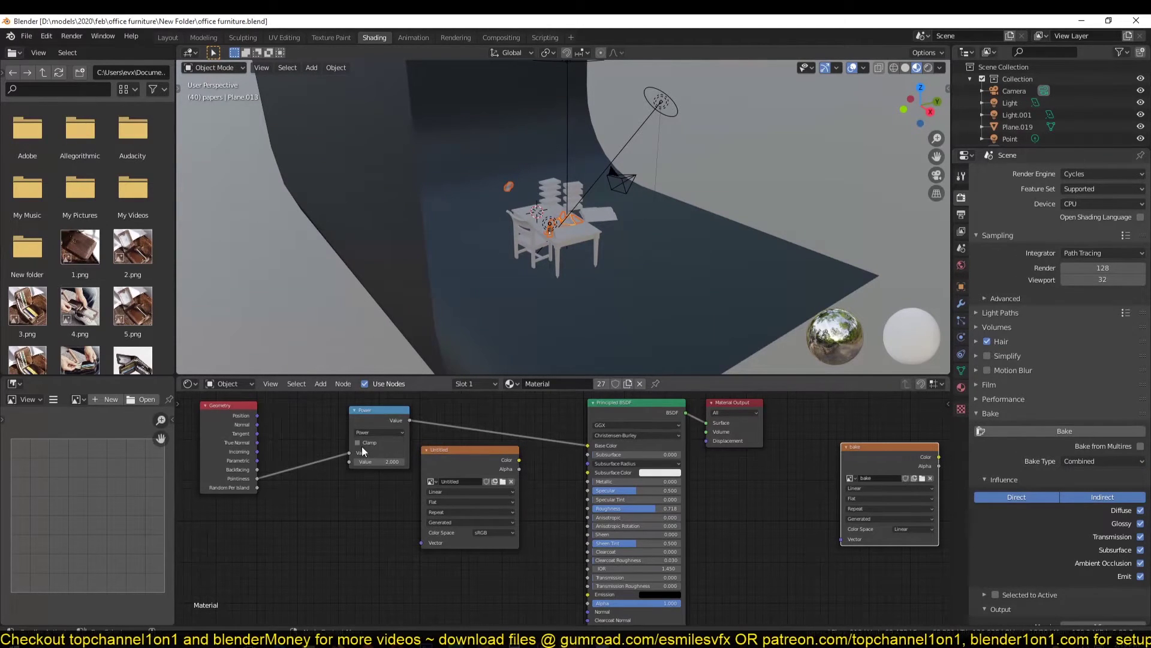
left_click(1111, 462)
left_click(1106, 344)
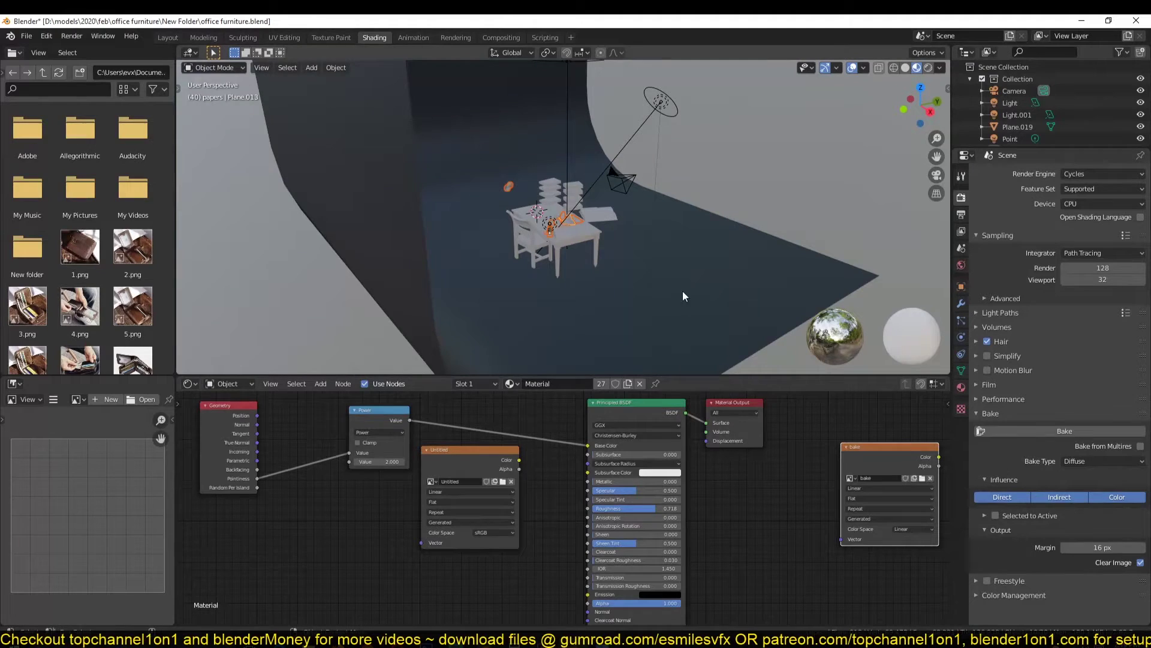
left_click(1007, 502)
Isolate the selected desk items in local view in the Shading workspace's viewport
scroll(726, 275, "up", 4)
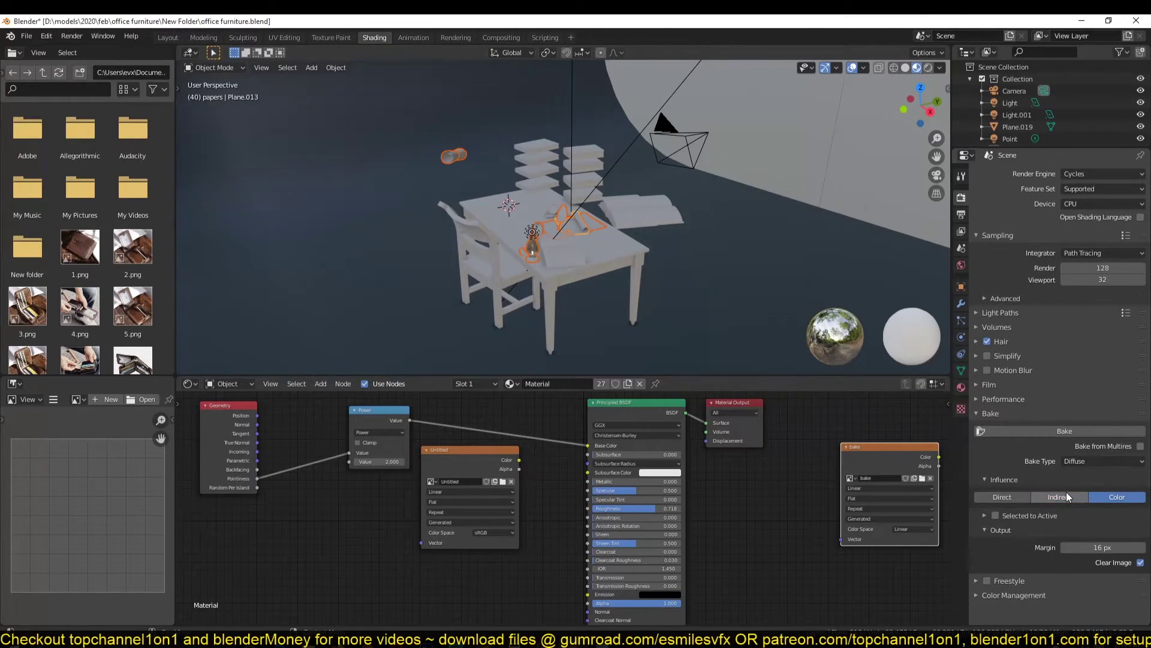
middle_click_drag(767, 306, 559, 246)
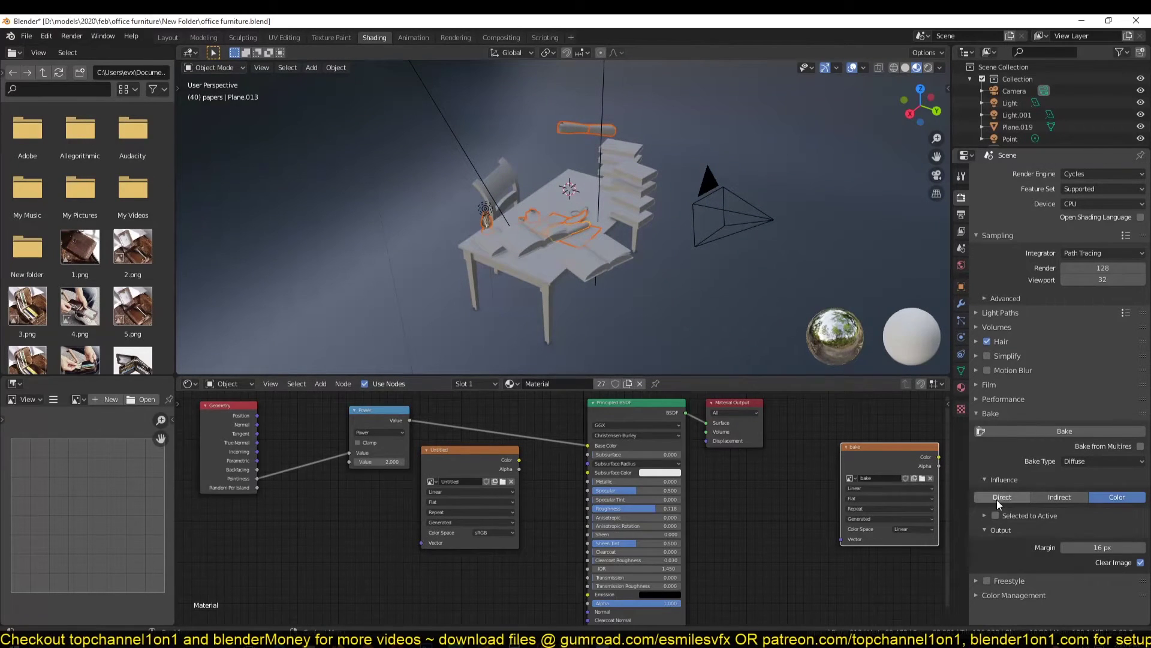
scroll(692, 342, "up", 4)
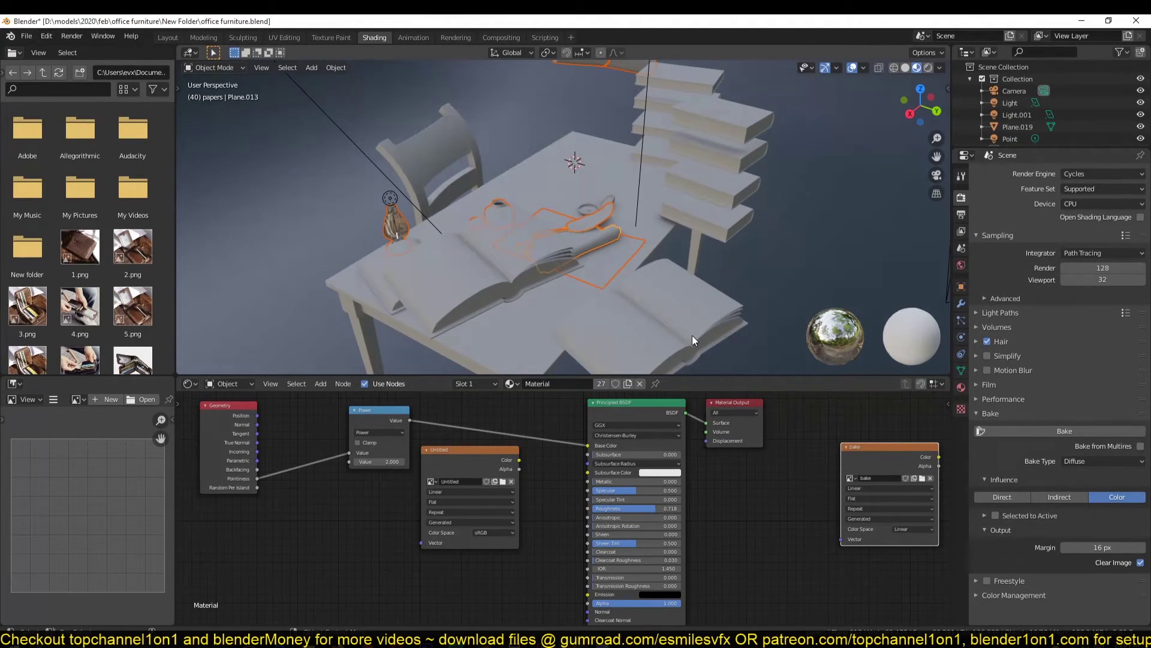
scroll(693, 340, "up", 3)
key("KP_Divide")
scroll(692, 340, "up", 5)
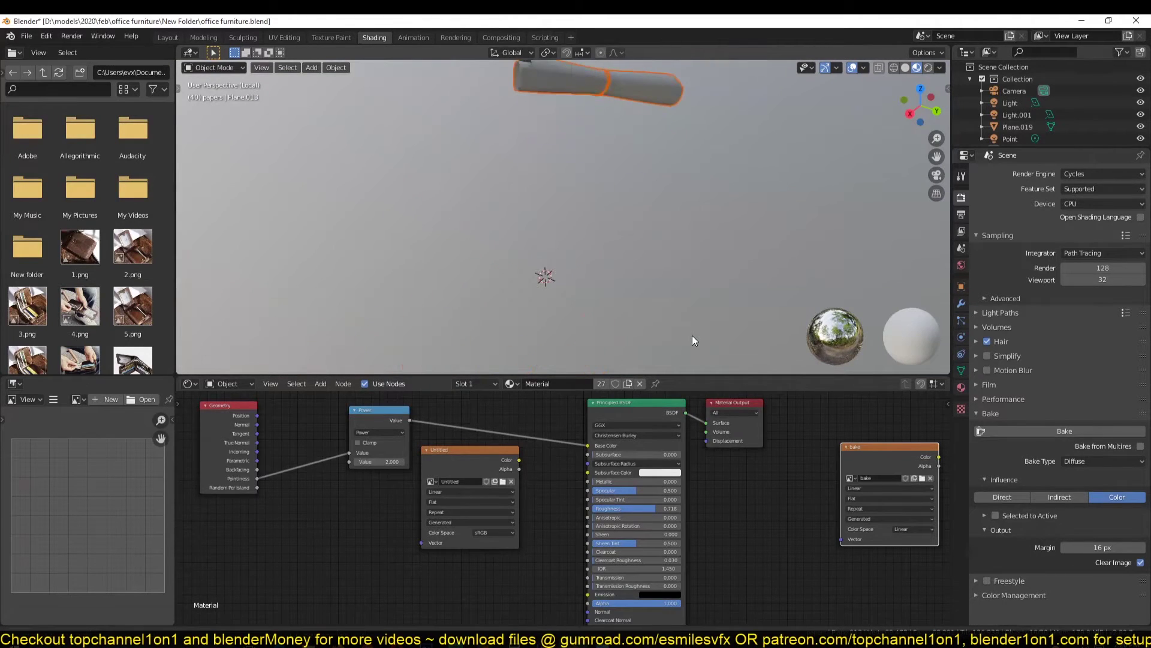
scroll(691, 336, "down", 5)
scroll(683, 242, "up", 2)
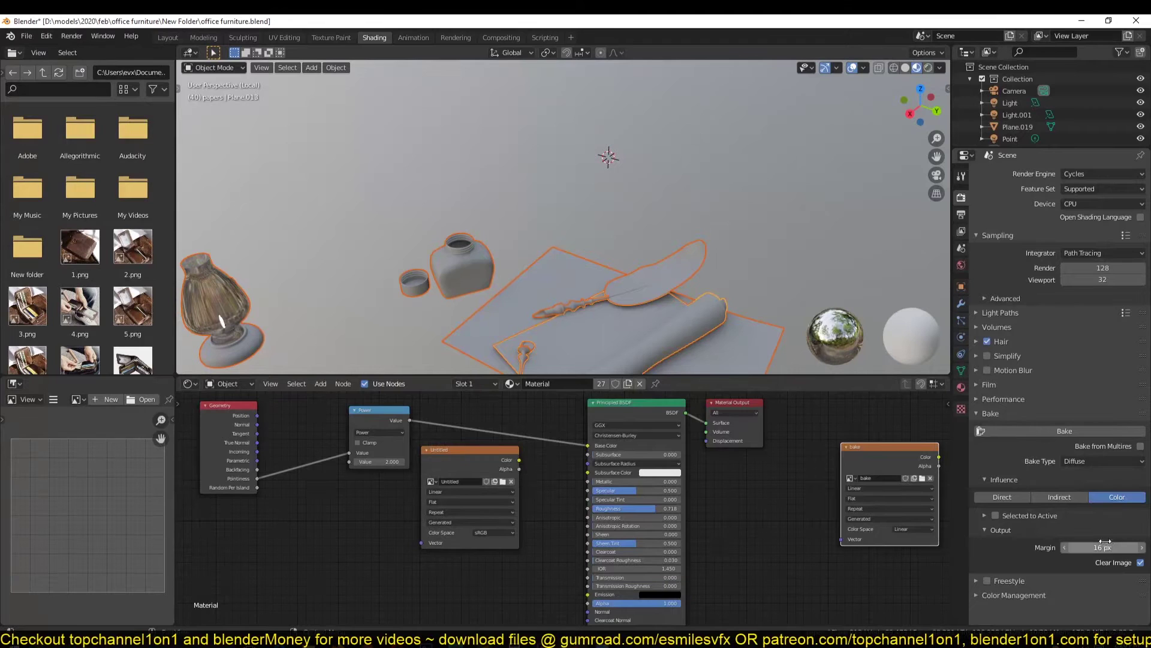
Return to the UV Editing workspace and examine the spacing between UV islands over the bake image
left_click(285, 37)
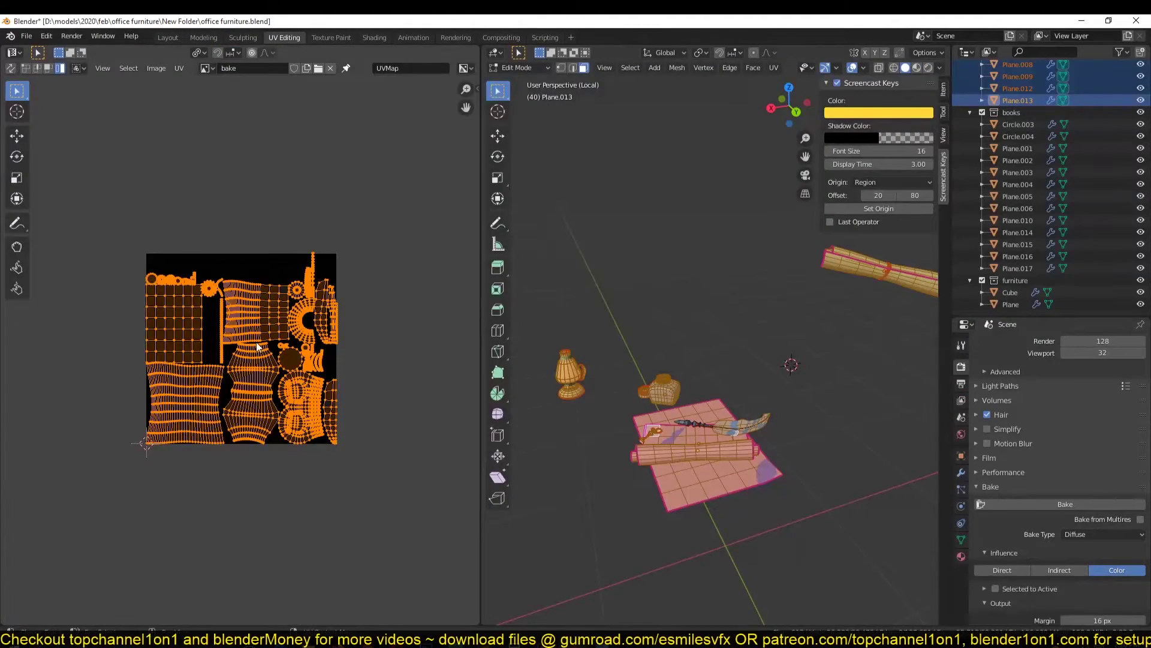
scroll(259, 344, "up", 6)
middle_click_drag(46, 328, 194, 328)
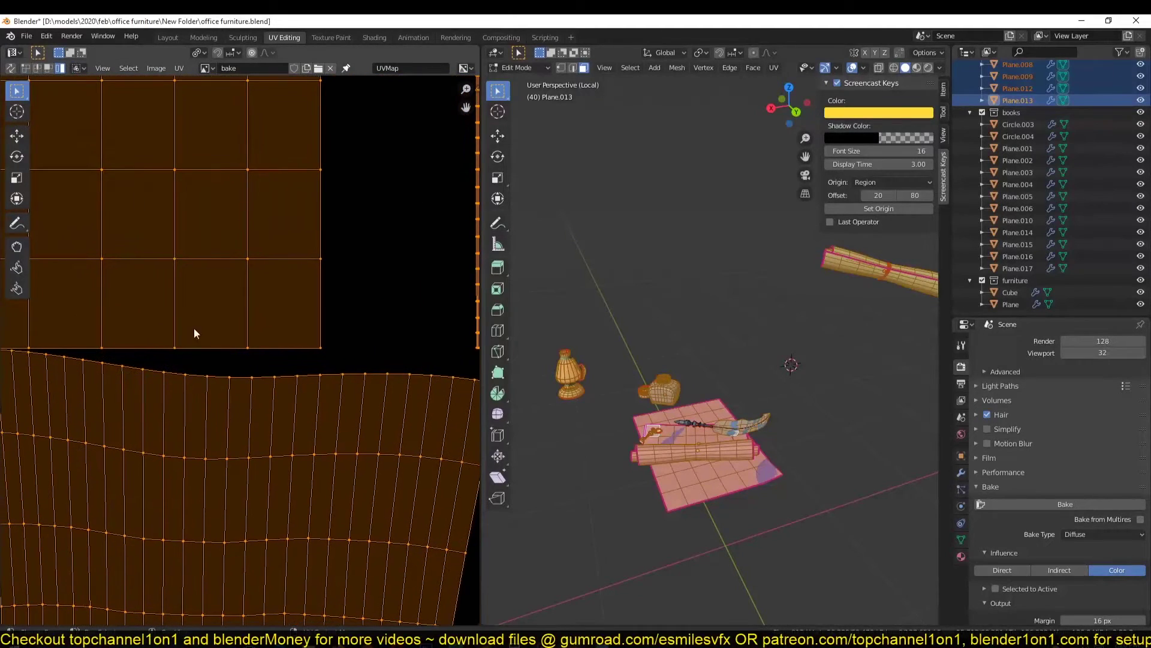
Repack all UV islands of the desk items with a margin of 0.005
middle_click_drag(130, 360, 292, 331)
scroll(181, 339, "up", 4)
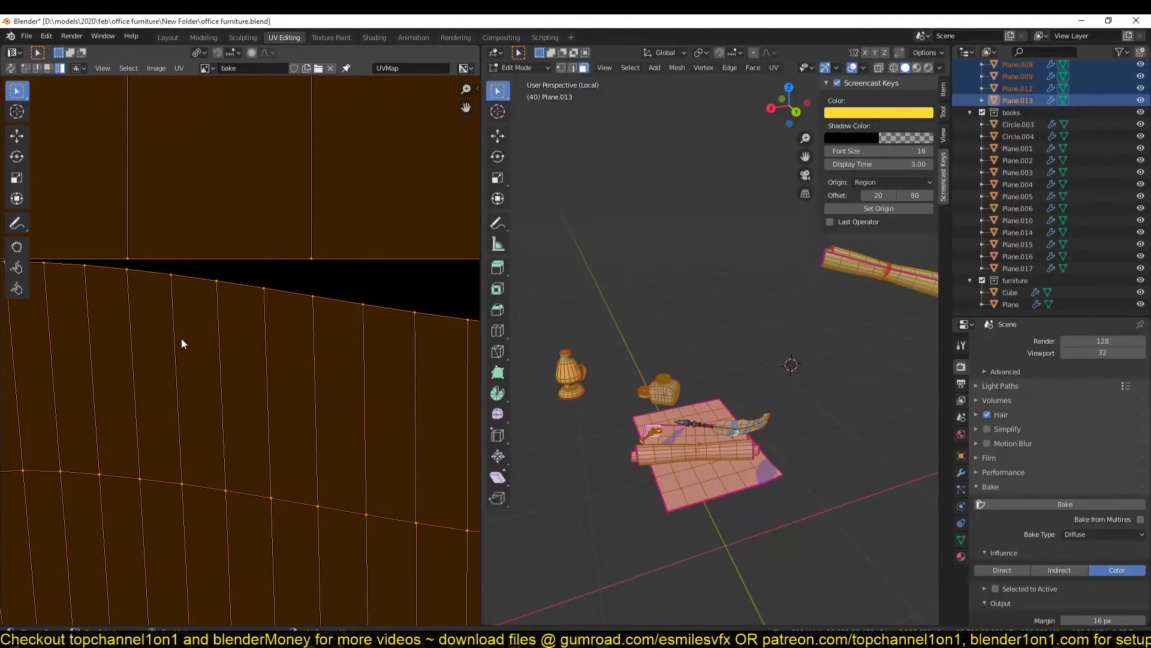
middle_click_drag(122, 301, 325, 364)
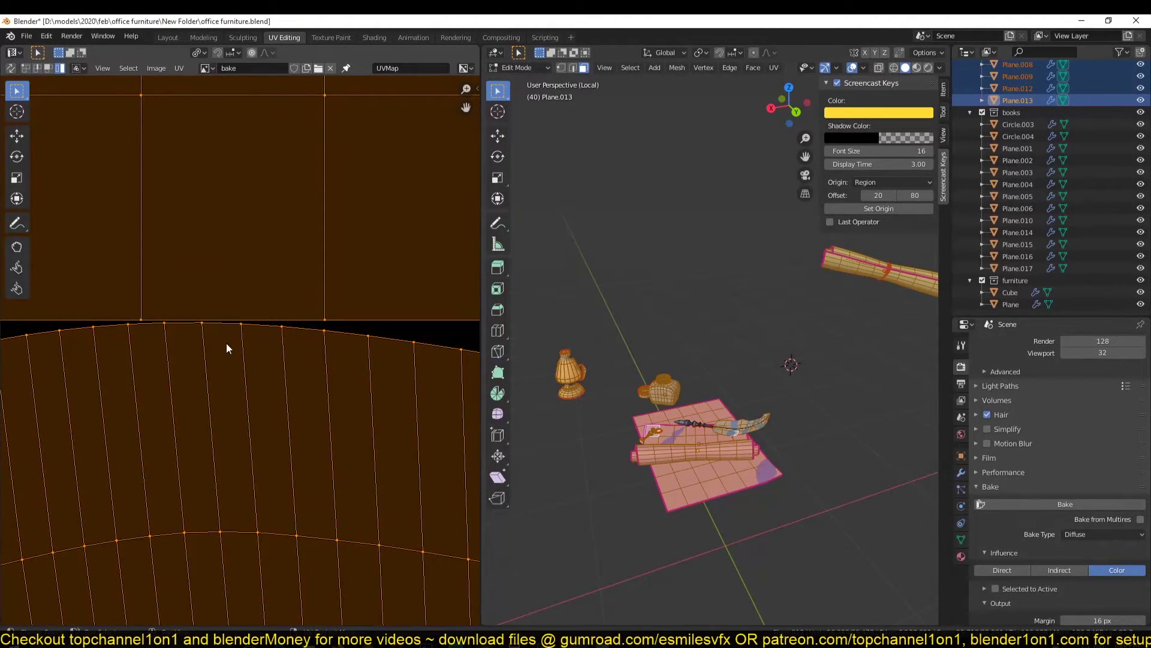
scroll(226, 343, "down", 11)
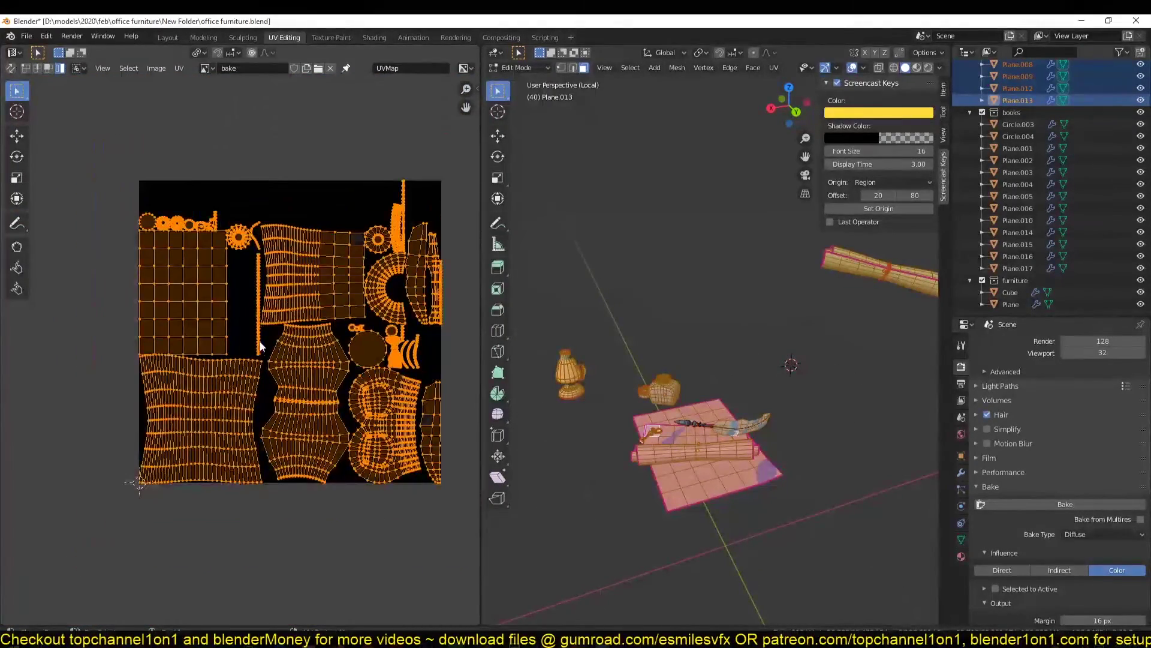
key("a")
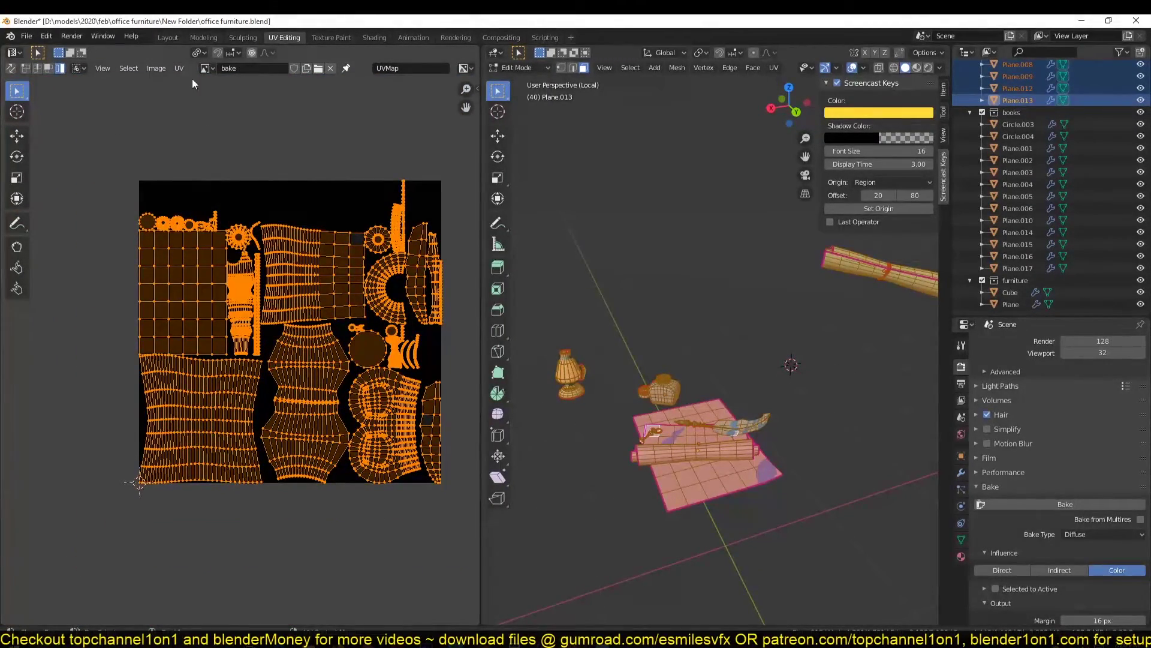
left_click(179, 68)
left_click(237, 247)
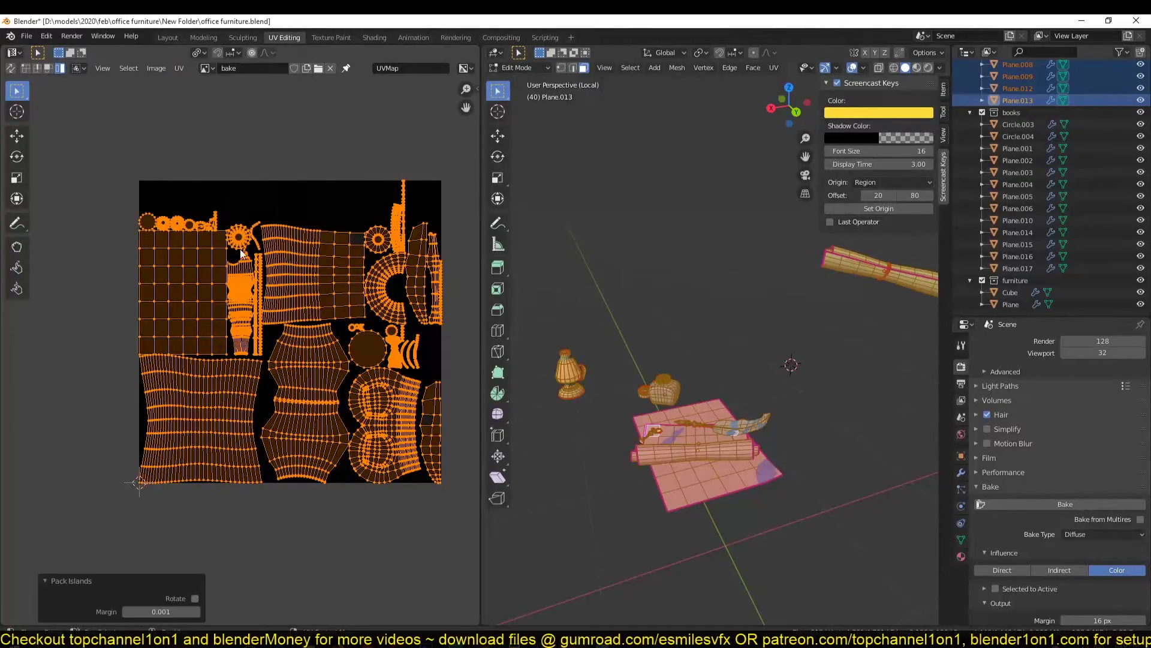
left_click(175, 610)
key("BackSpace")
type("5")
key("Return")
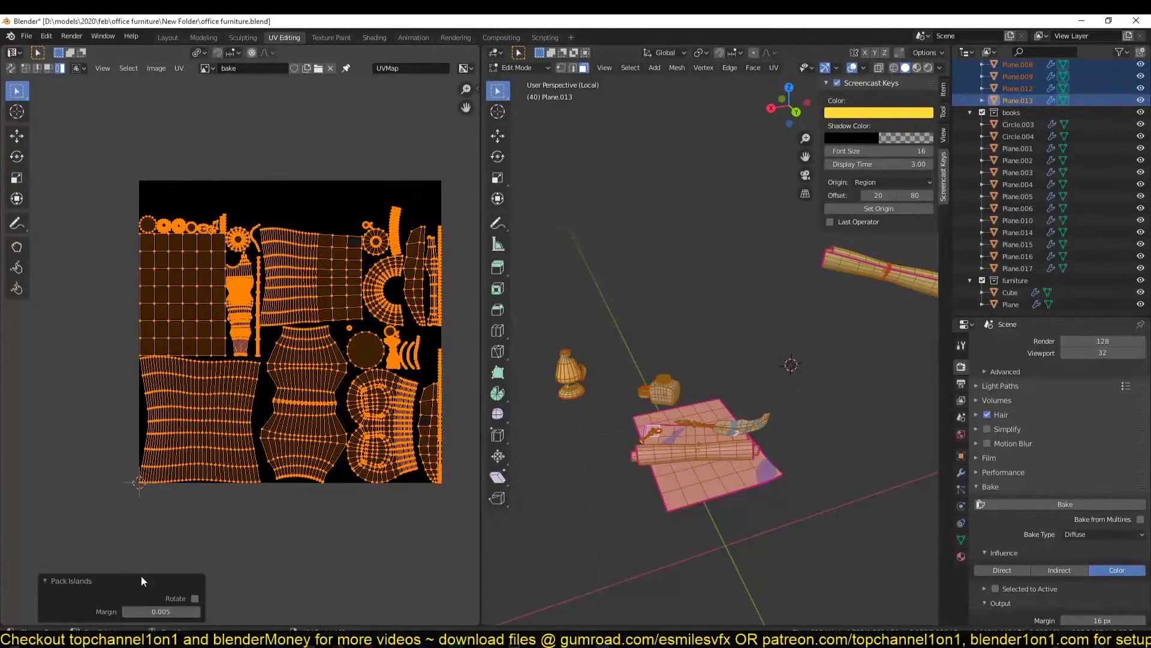
Set the bake output margin to 5 px, return to Object Mode and save the file
left_click(1102, 621)
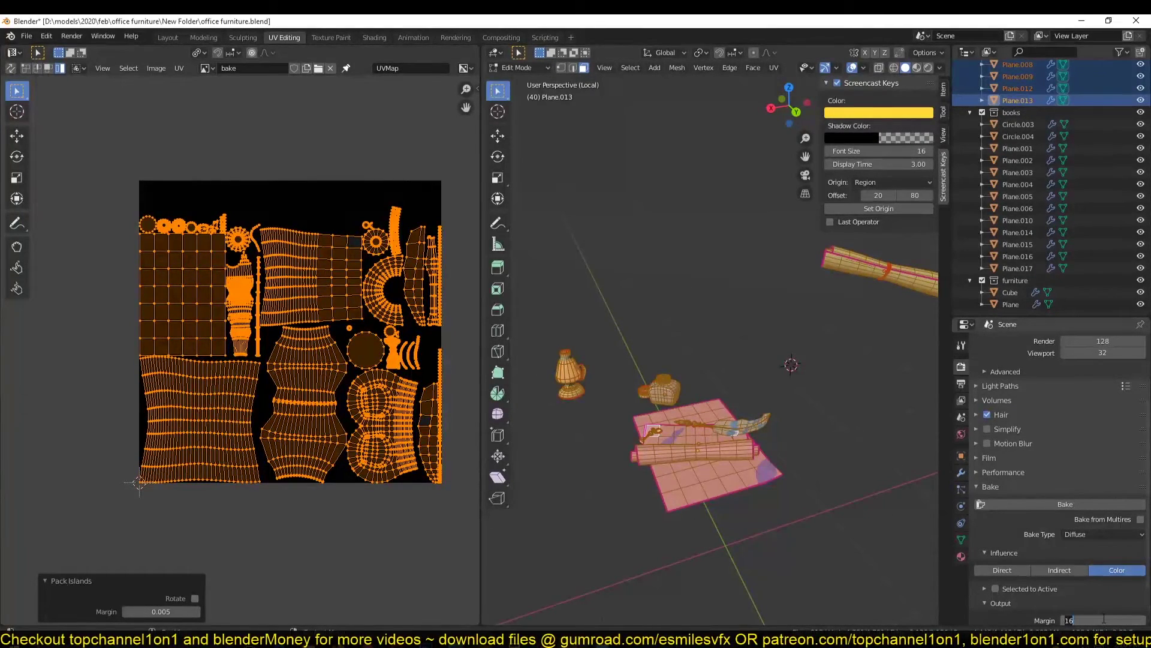
type("13")
key("BackSpace")
key("BackSpace")
type("5")
key("Return")
key("Tab")
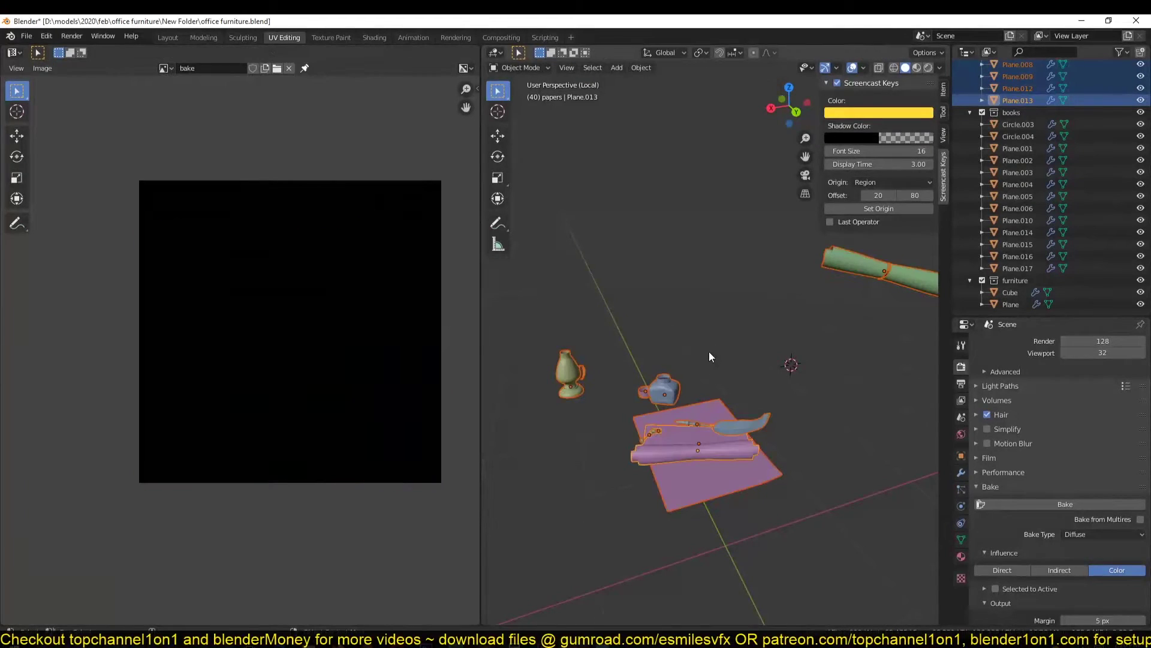
key("ctrl+s")
Return the desk items to Edit Mode and examine the repacked UV islands, especially the small ones above the square grid
scroll(701, 360, "up", 4)
middle_click_drag(701, 353, 788, 261, "shift")
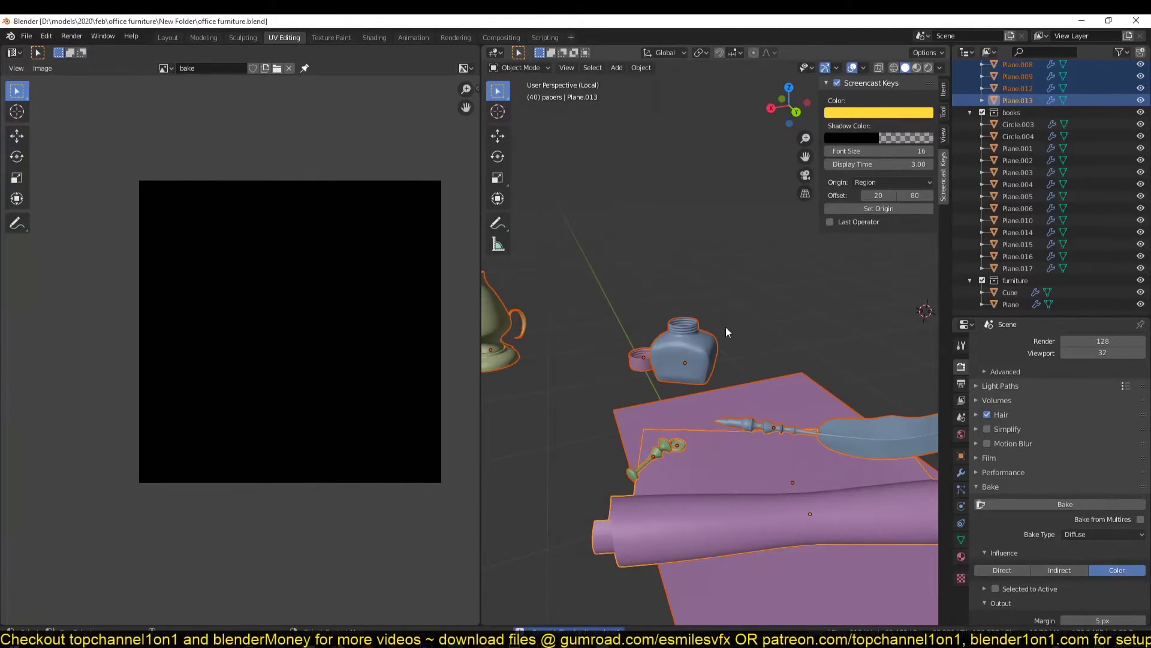
key("Tab")
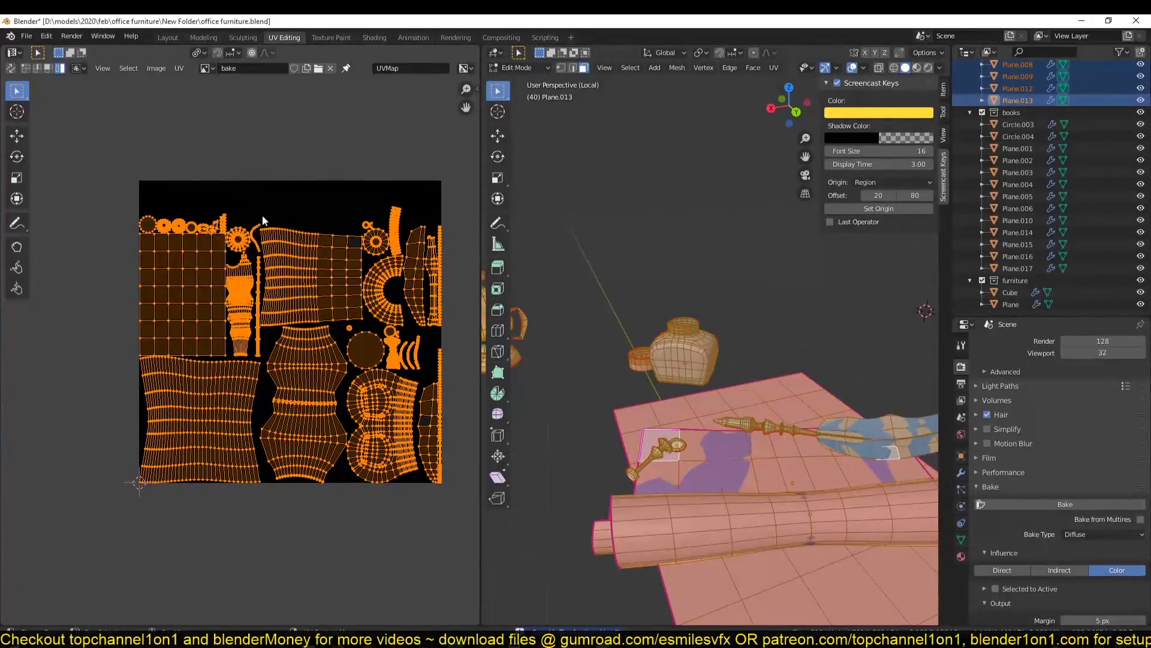
scroll(306, 252, "up", 2)
scroll(294, 250, "down", 1)
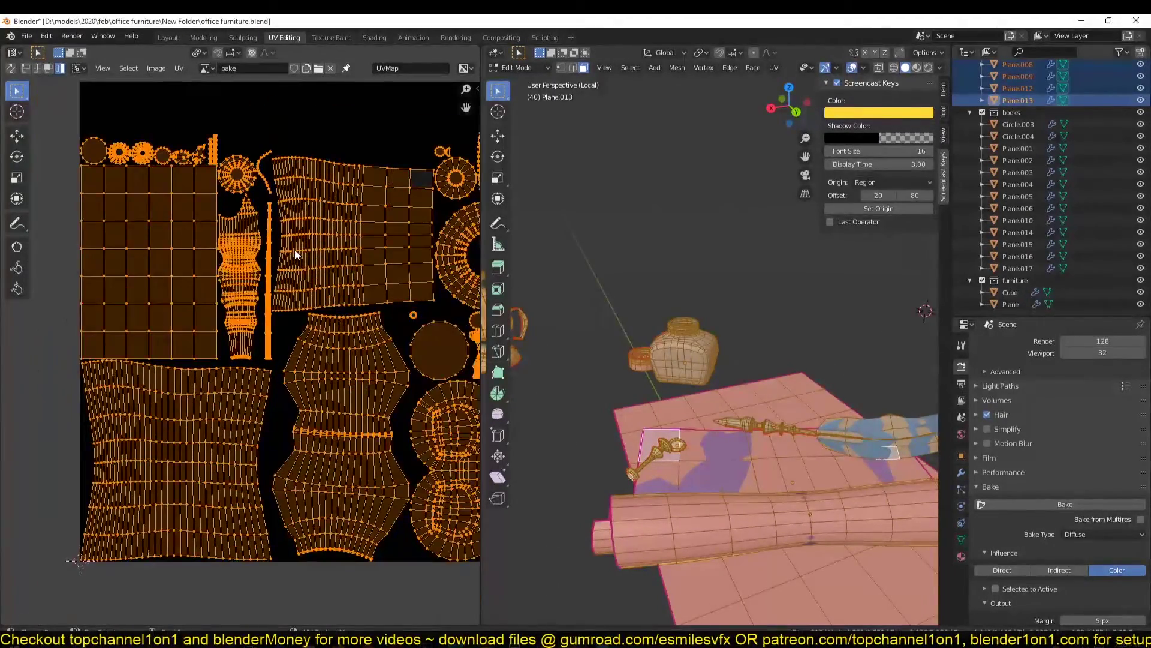
scroll(295, 249, "down", 2)
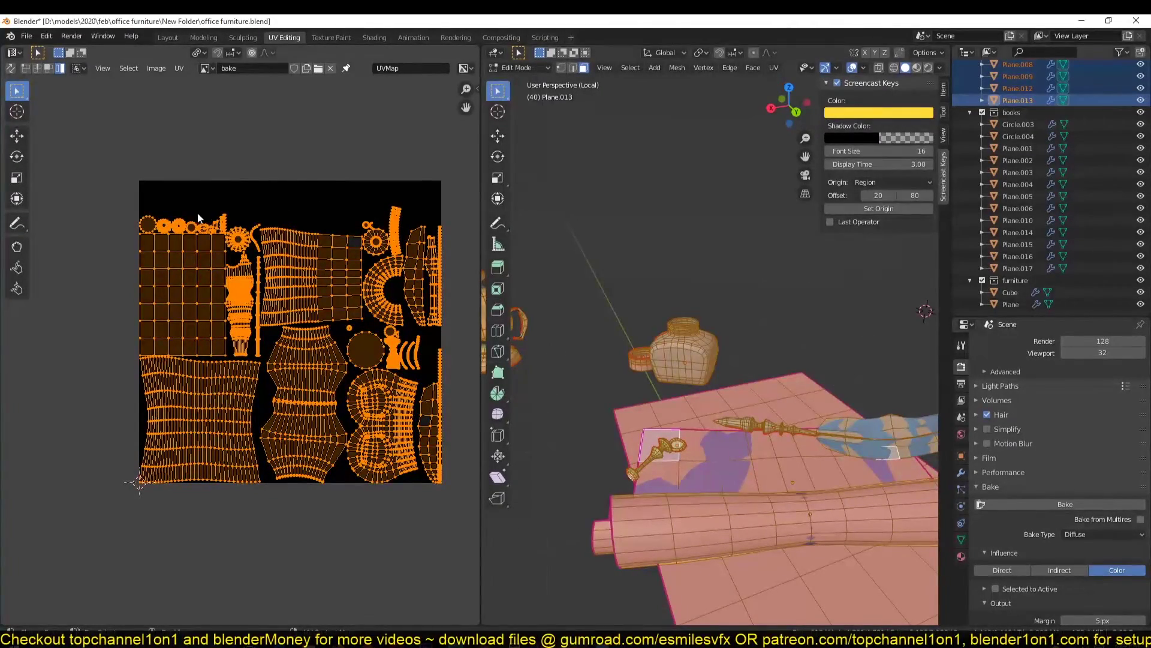
scroll(170, 216, "up", 3)
middle_click_drag(201, 265, 318, 388)
key("3")
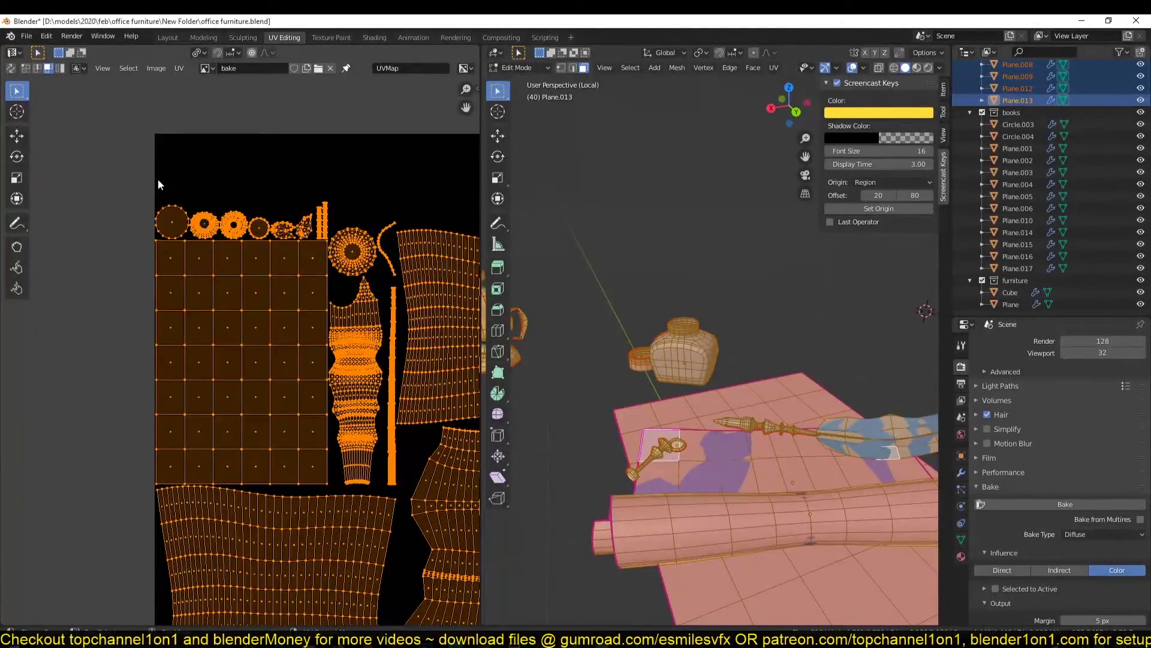
left_click(157, 179)
left_click_drag(135, 175, 375, 240)
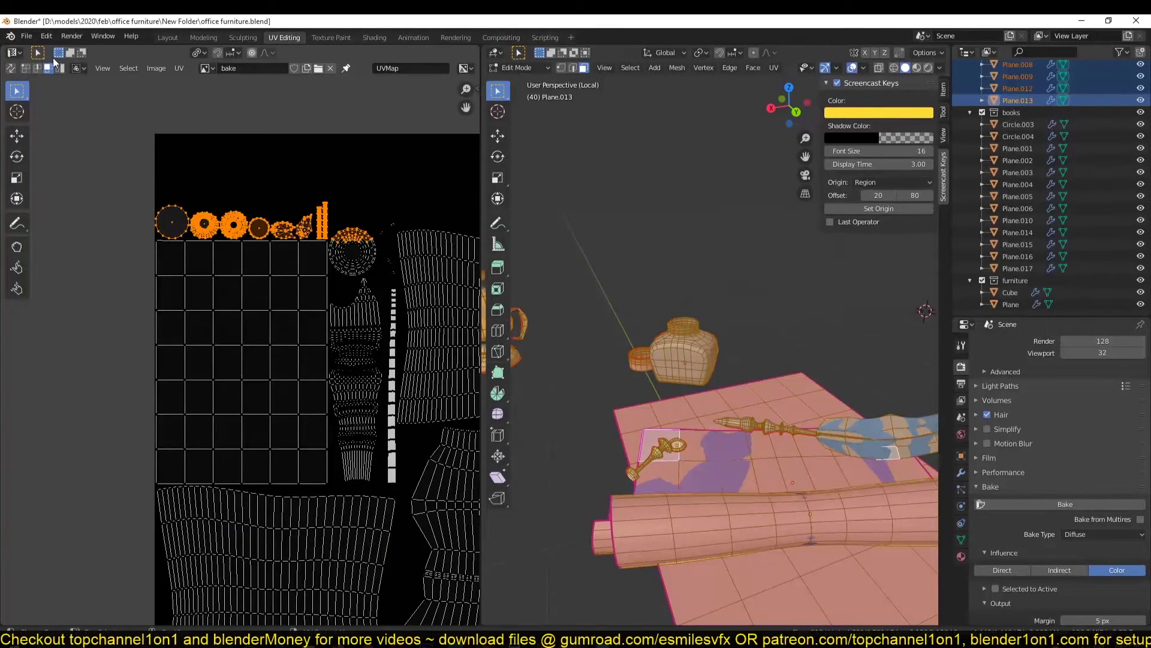
key("ctrl+z")
In island selection mode, select the row of small UV islands plus the neighbouring round one and scale them up by about 1.69
left_click(61, 68)
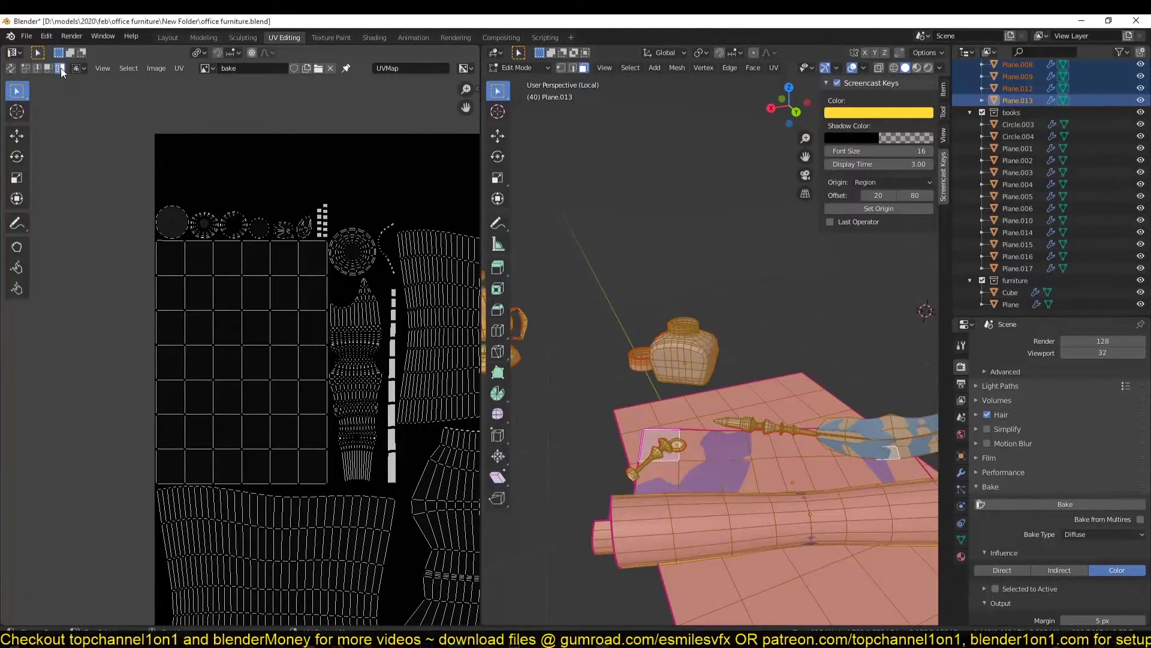
left_click_drag(97, 151, 349, 238)
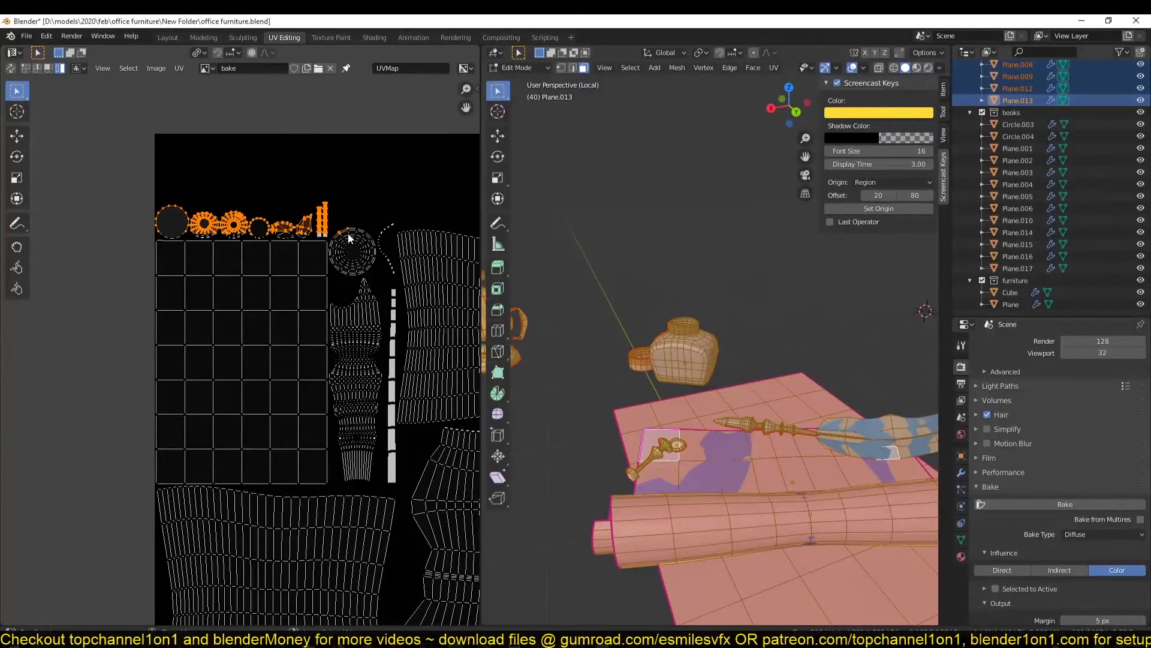
left_click(354, 238, "shift")
key("s")
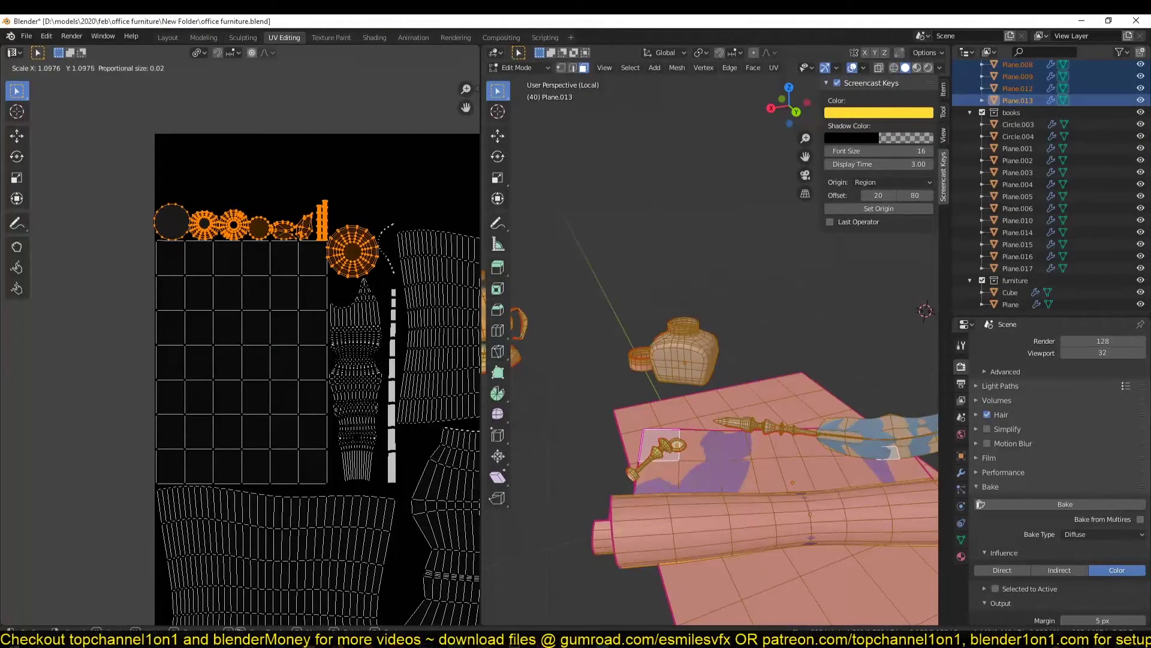
key("Return")
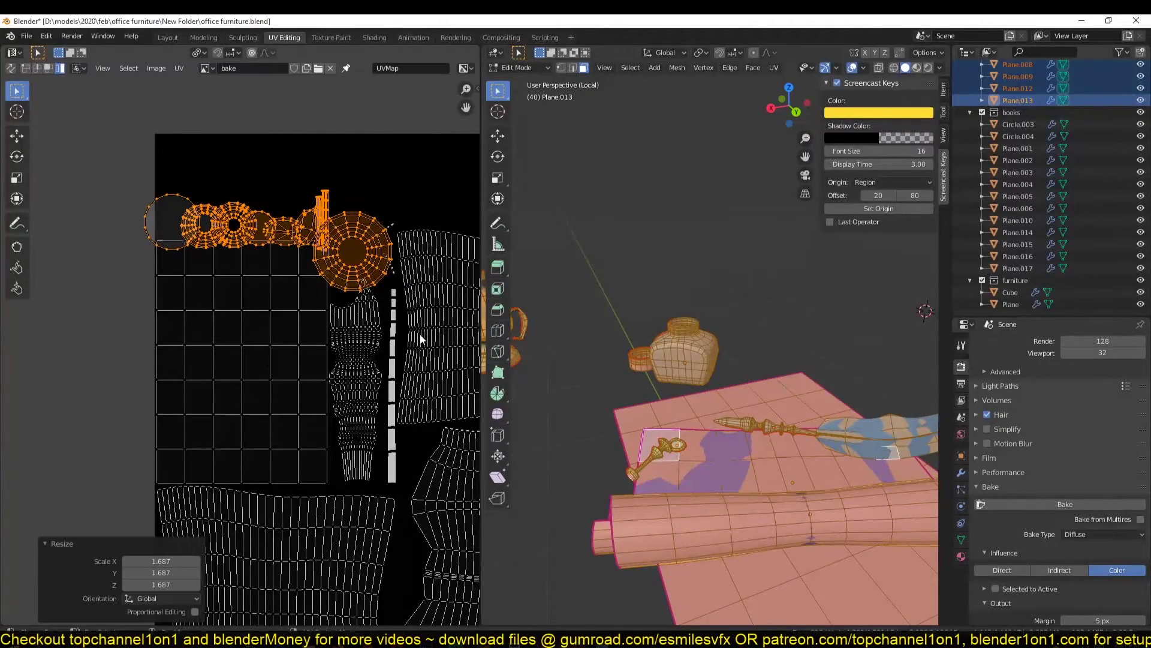
Select all UV islands and pack them again with the 0.005 margin to fit the enlarged pieces
key("a")
left_click(178, 69)
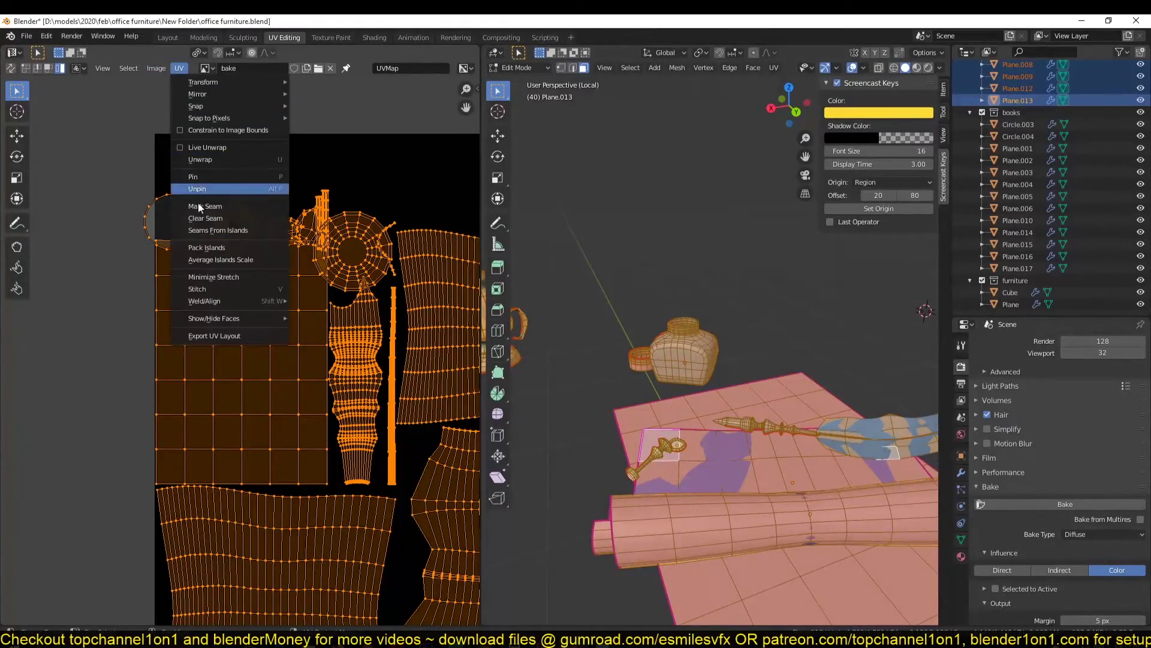
left_click(217, 246)
scroll(217, 246, "down", 3)
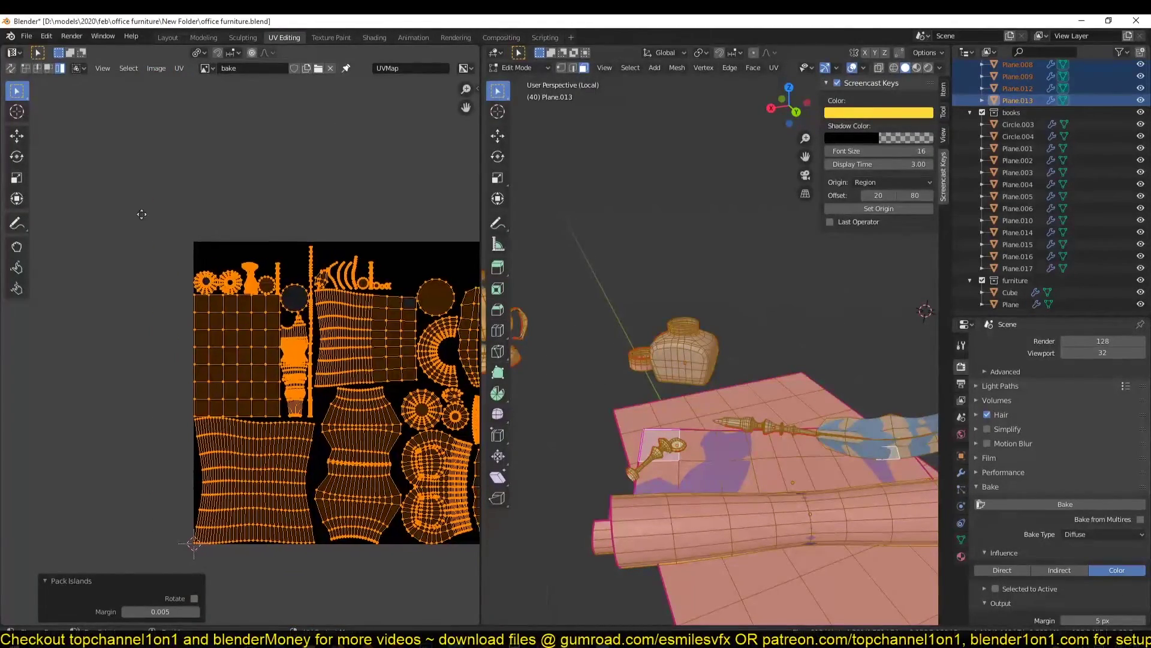
middle_click_drag(141, 216, 69, 159)
scroll(295, 209, "up", 1)
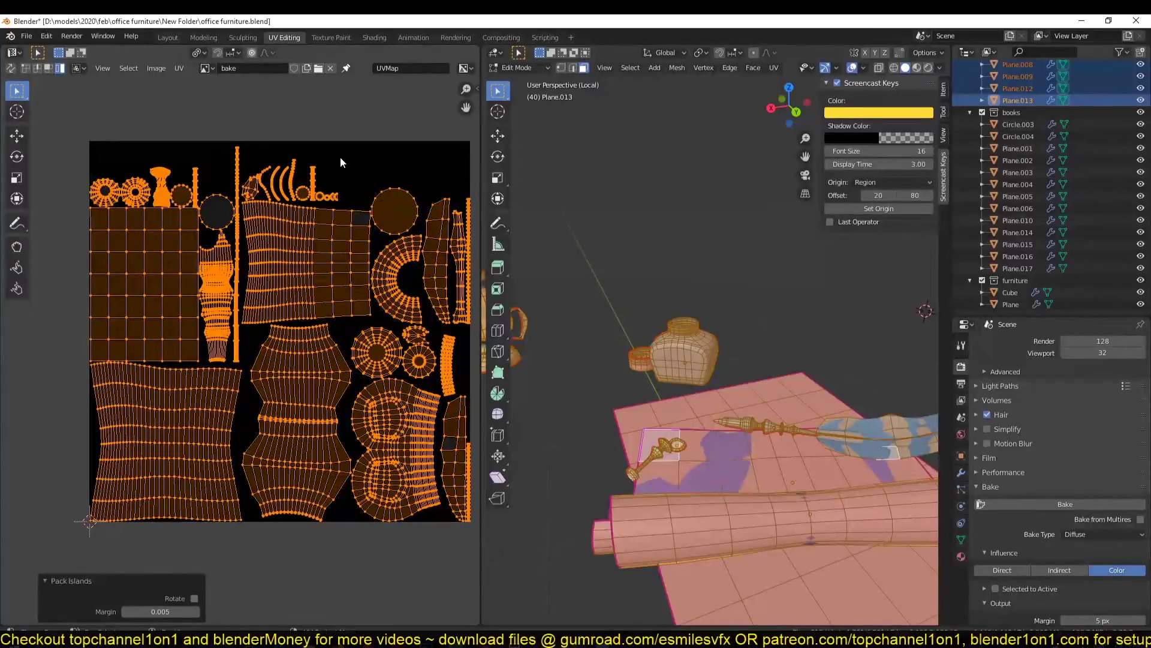
Select the small curved, round and strip-shaped UV islands above the large curved grid, including their linked UVs
middle_click_drag(332, 179, 261, 327)
scroll(318, 244, "up", 4)
left_click_drag(421, 160, 134, 237)
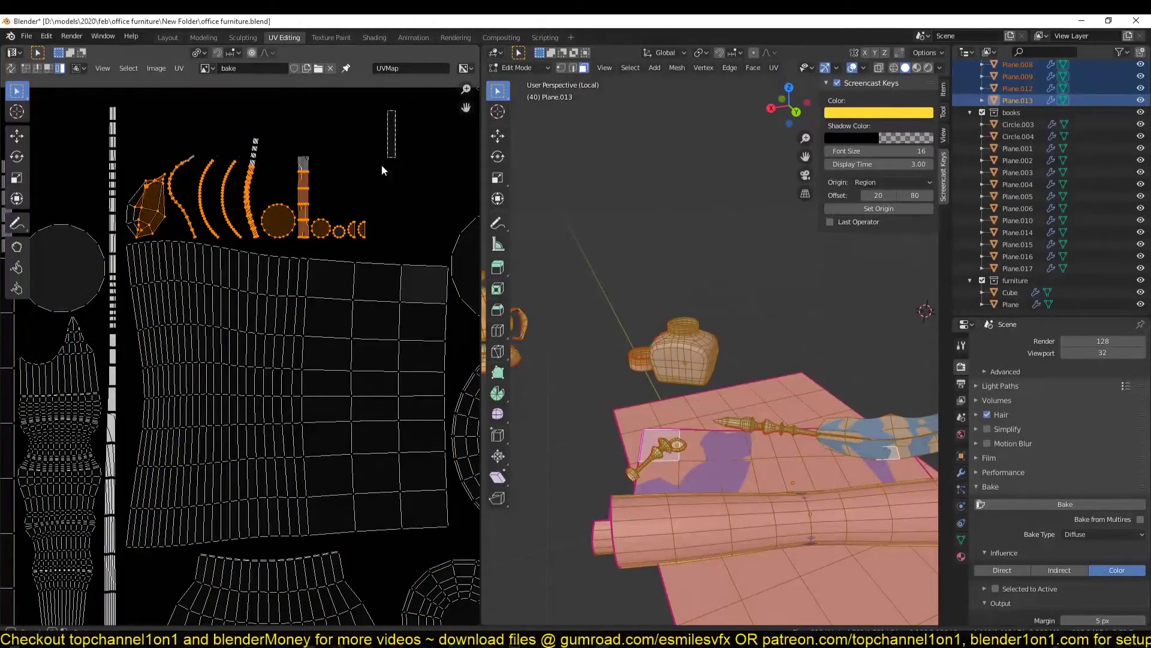
left_click_drag(395, 110, 154, 222)
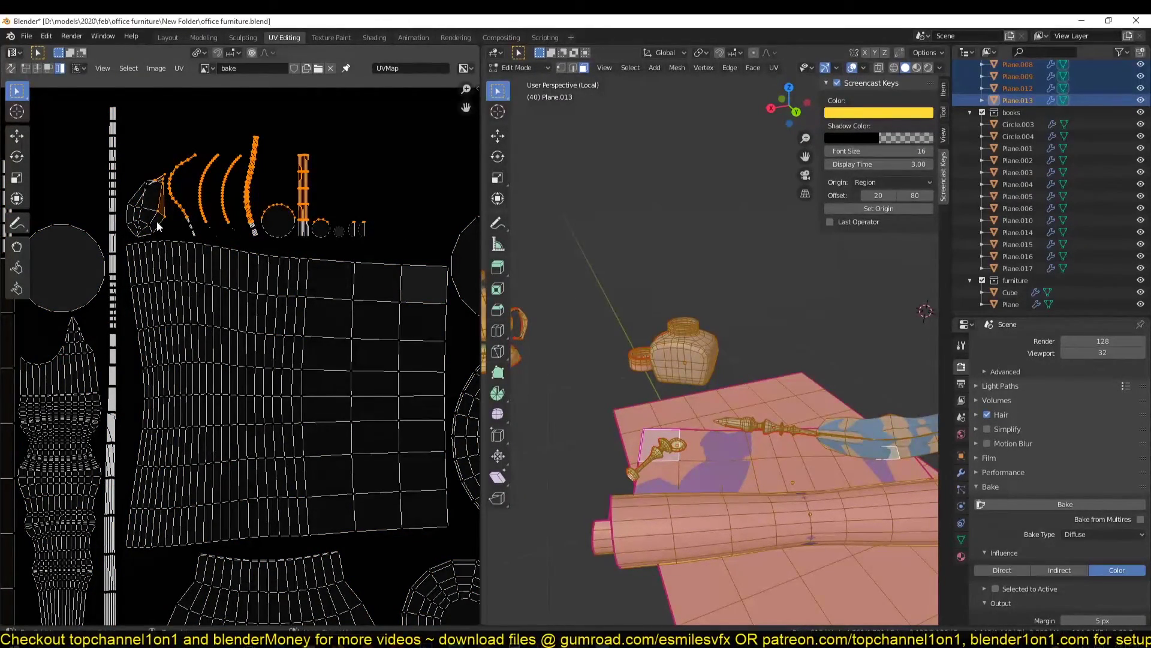
key("ctrl+l")
scroll(261, 203, "down", 4)
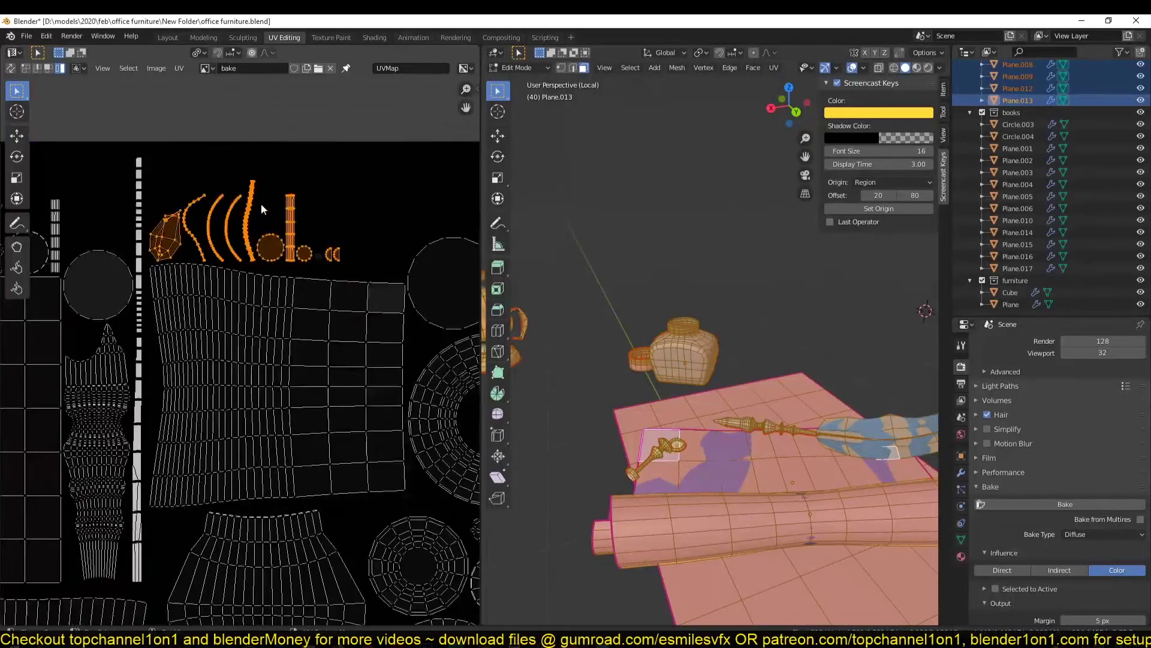
Return the desk items to Object Mode and save the file
key("Tab")
scroll(628, 326, "down", 5)
key("ctrl+s")
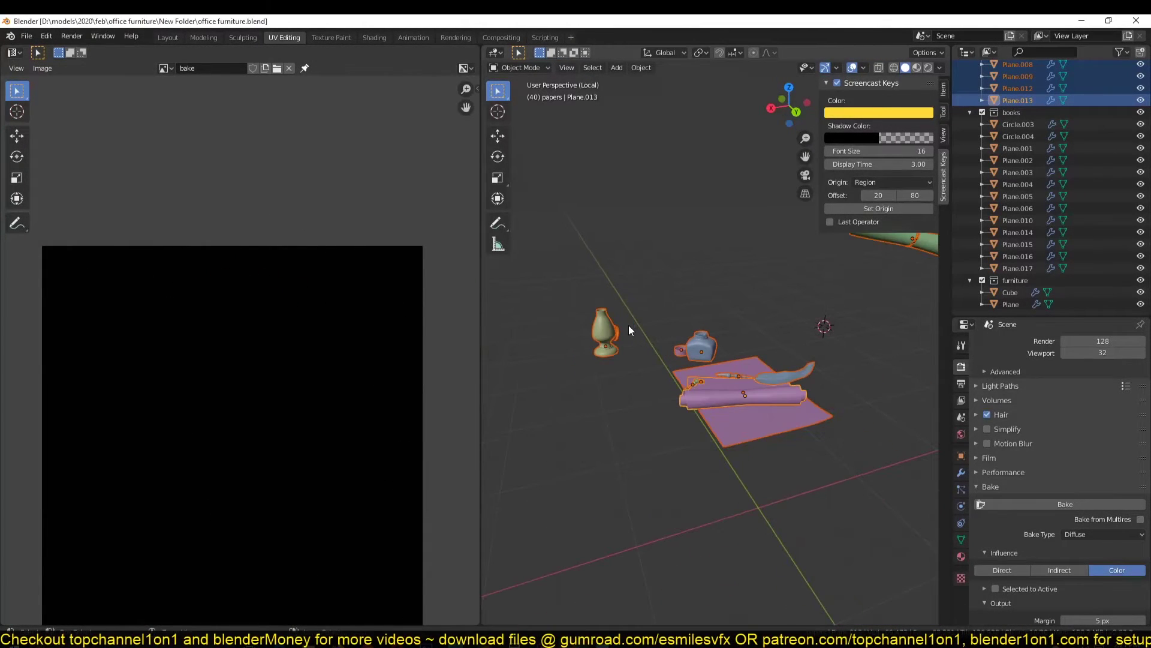
Set the Cycles render samples to 1
middle_click_drag(208, 265, 268, 182)
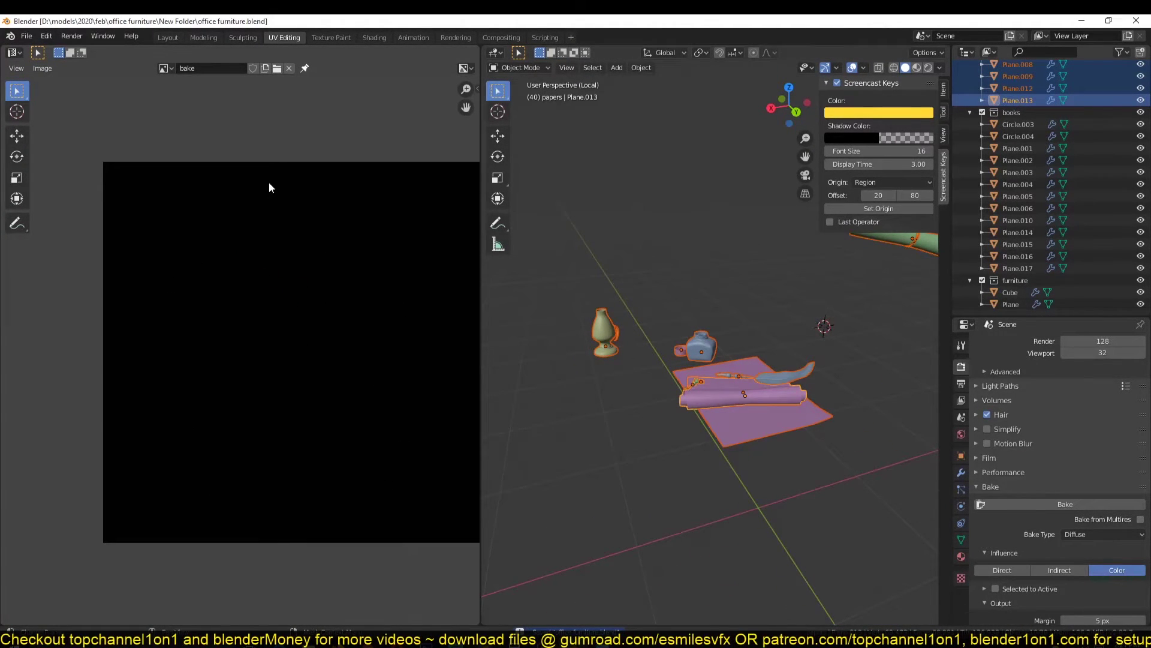
scroll(989, 453, "up", 2)
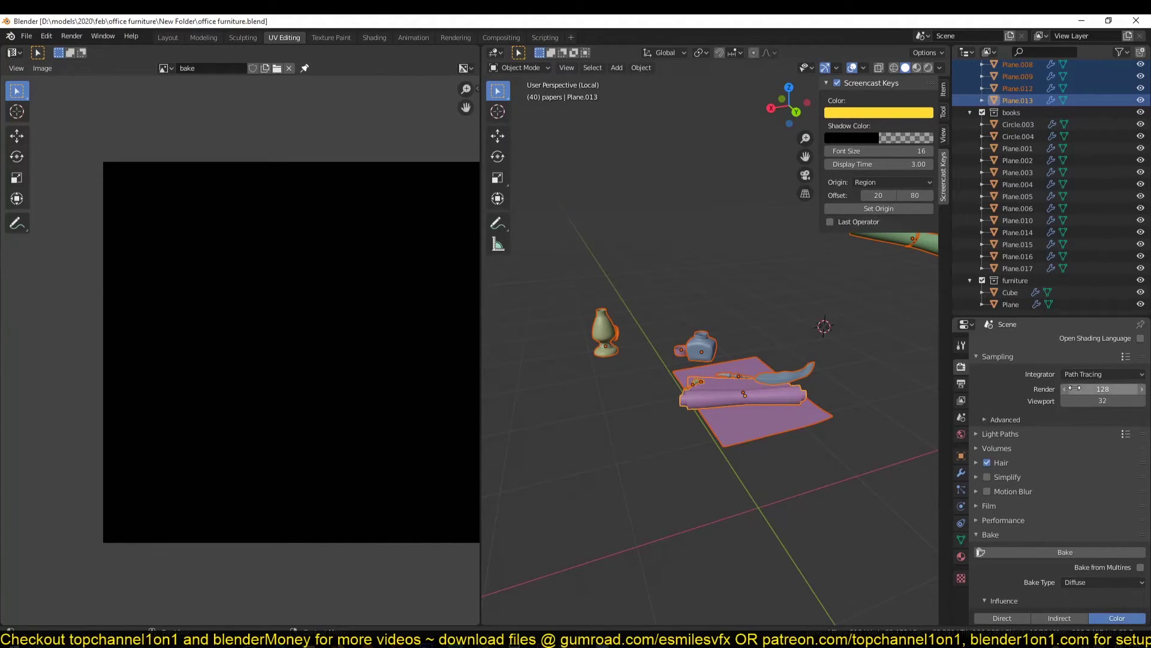
left_click(1109, 392)
type("1")
key("Return")
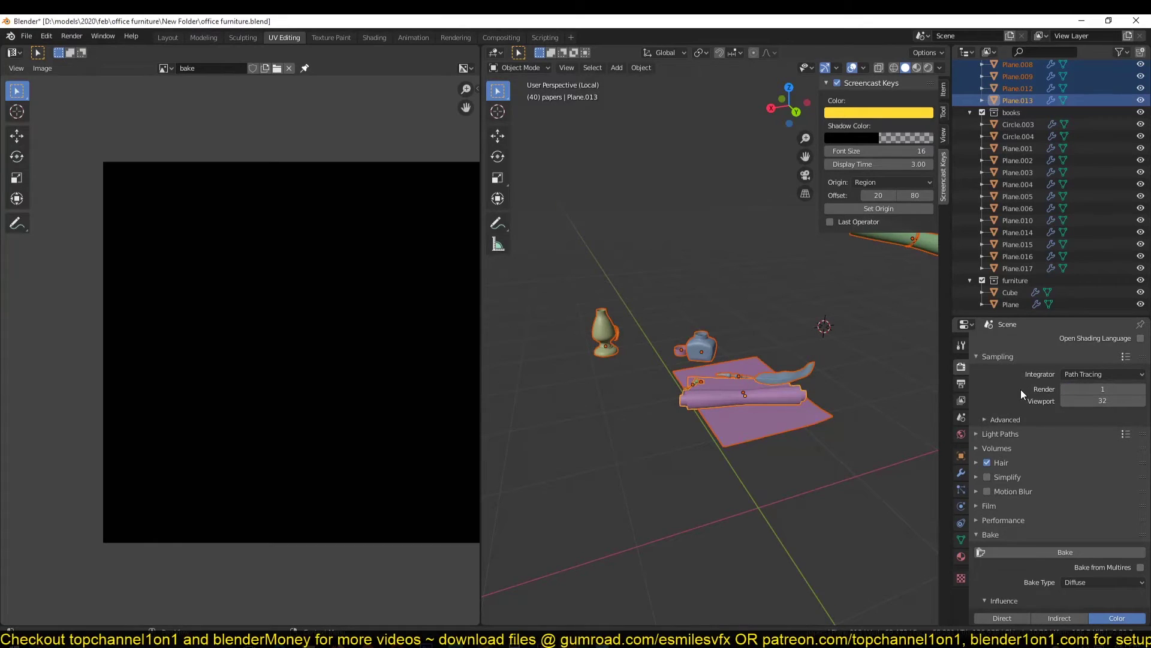
Check the bake image texture node of the desk items' material in the Layout workspace, then return to UV Editing
scroll(651, 394, "up", 3)
middle_click_drag(691, 448, 714, 435)
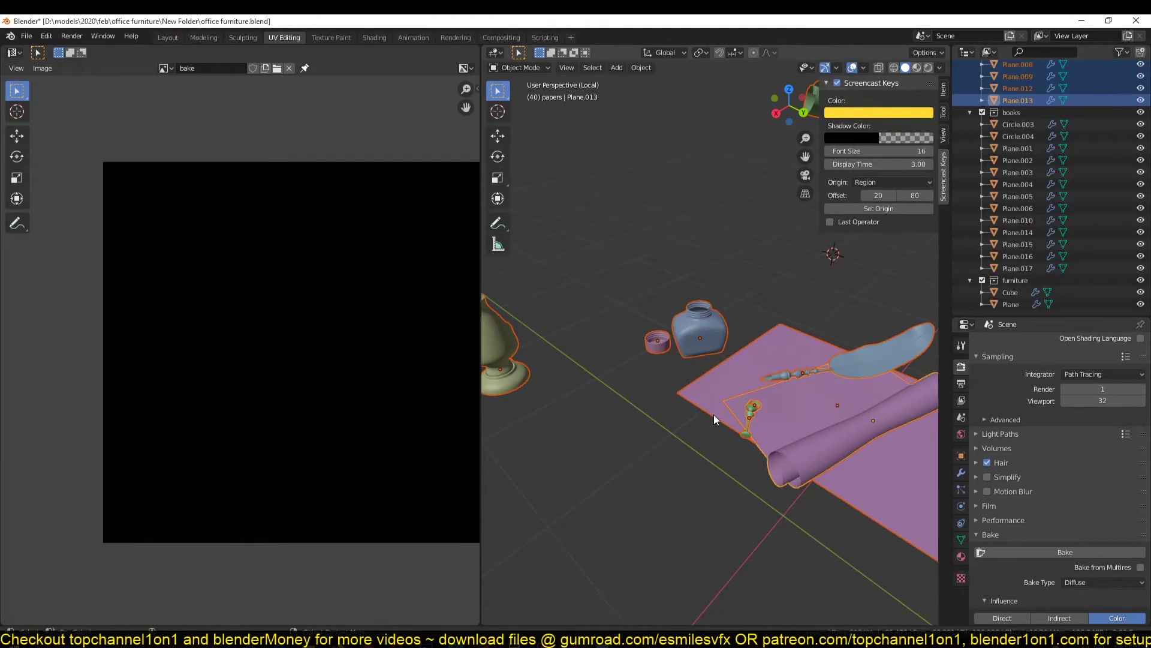
scroll(1087, 548, "down", 2)
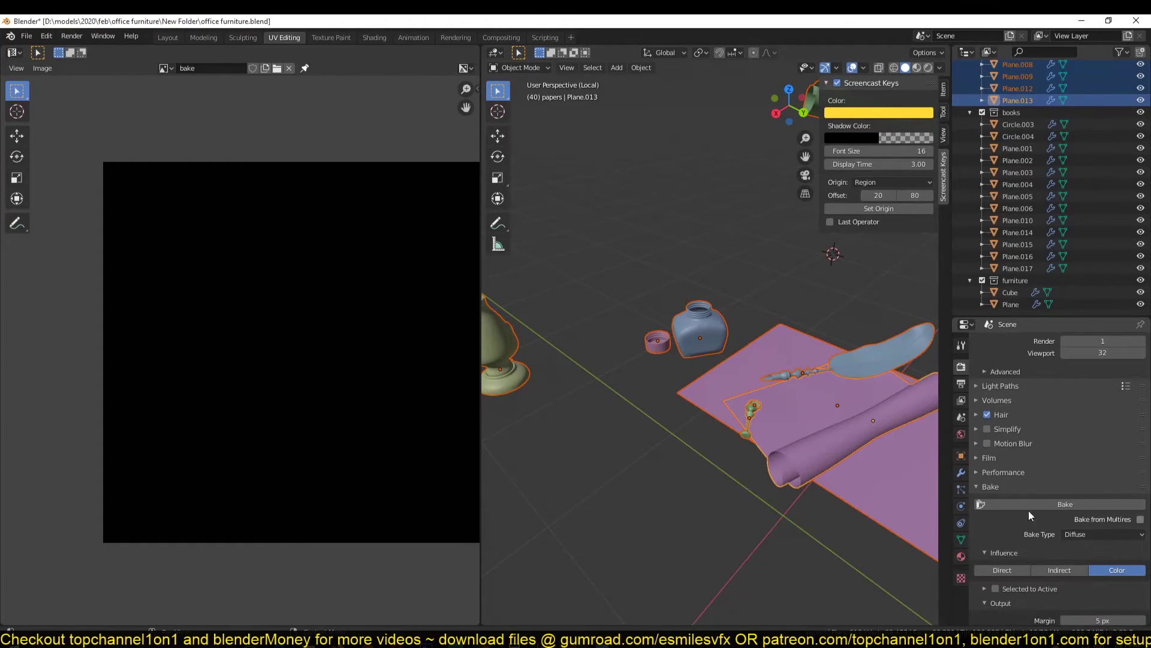
scroll(799, 445, "down", 2)
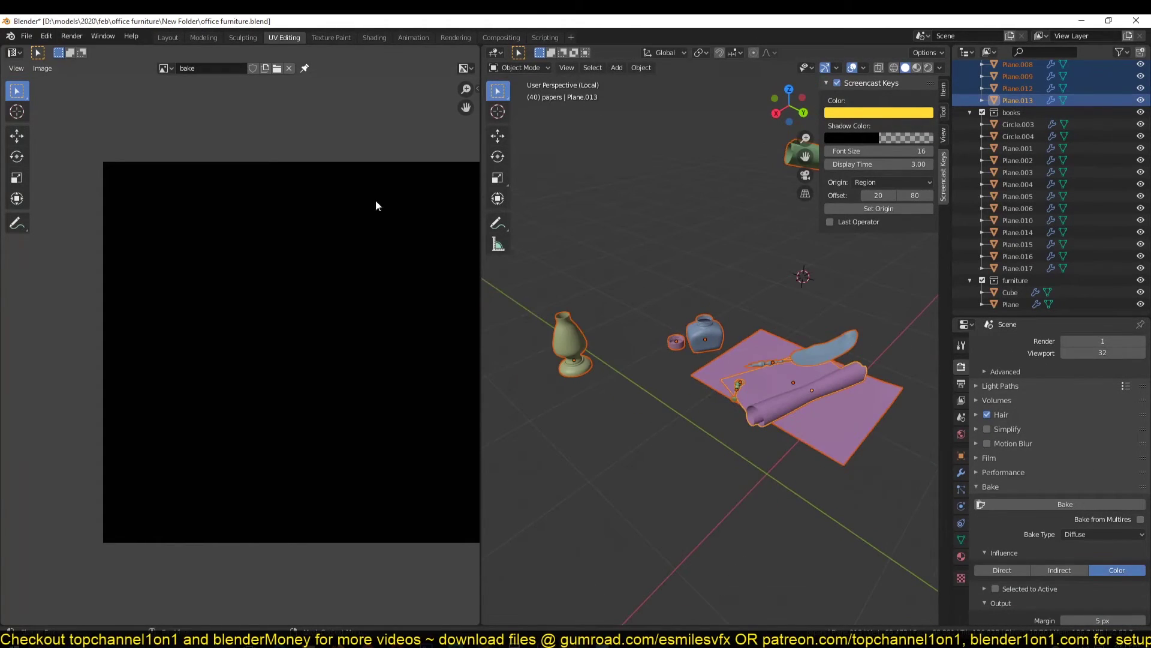
left_click(174, 39)
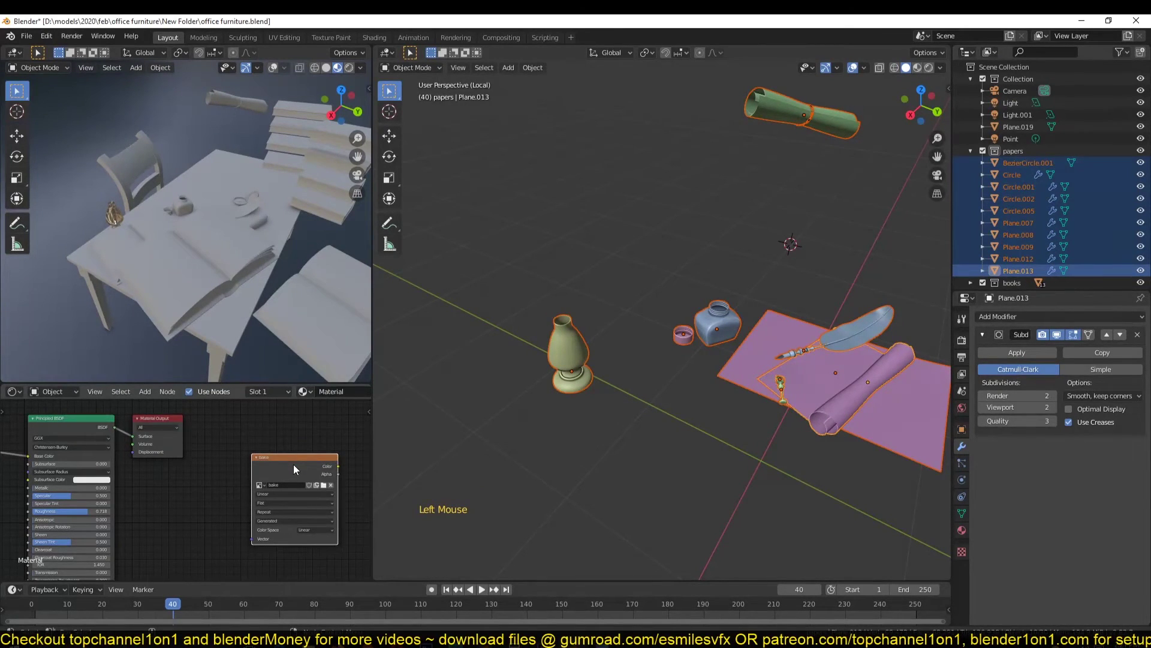
left_click(285, 38)
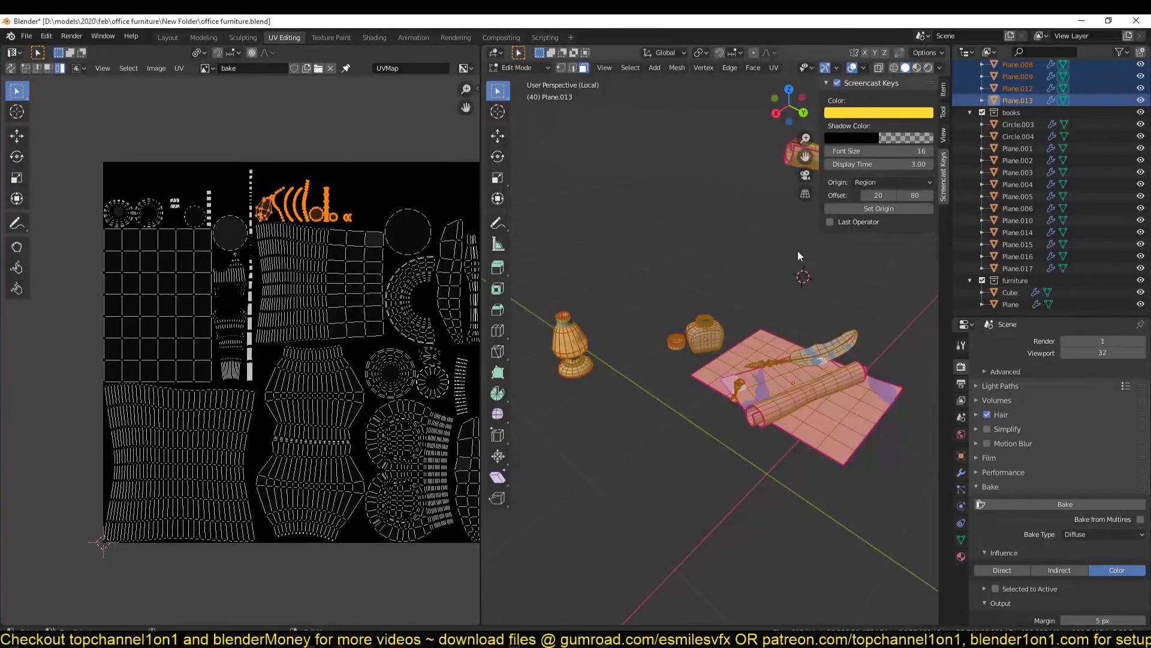
In Object Mode, bake the selected desk items' Diffuse color to the bake image and inspect the islands as they bake
key("Tab")
middle_click_drag(721, 325, 741, 364)
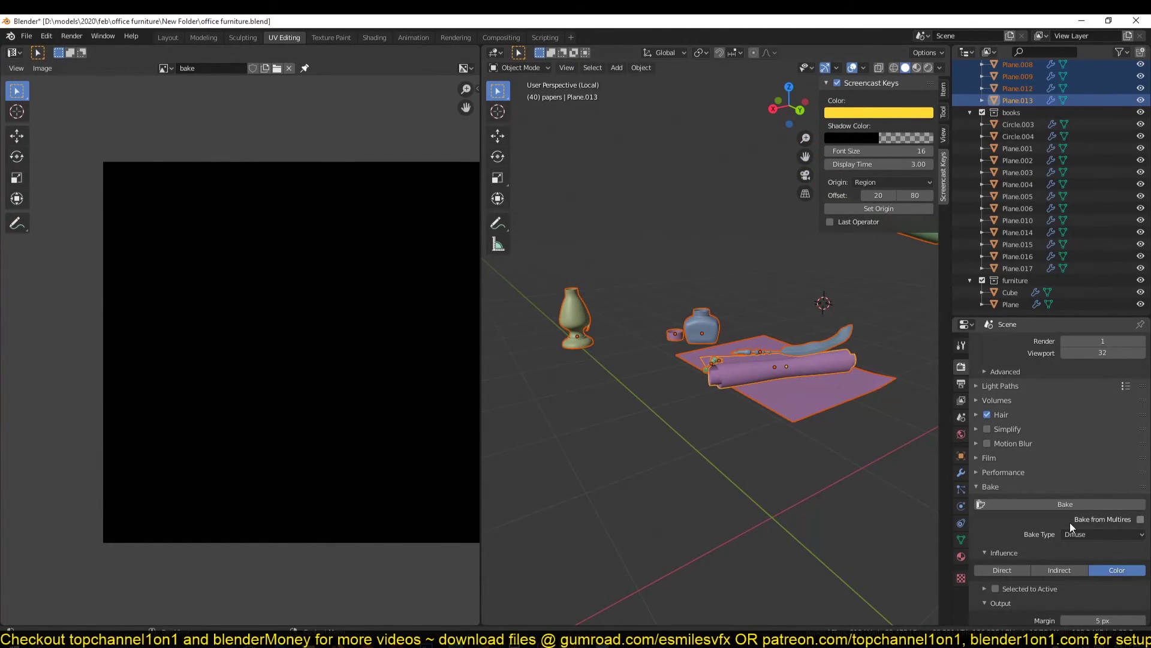
scroll(1072, 524, "down", 2)
left_click(1086, 455)
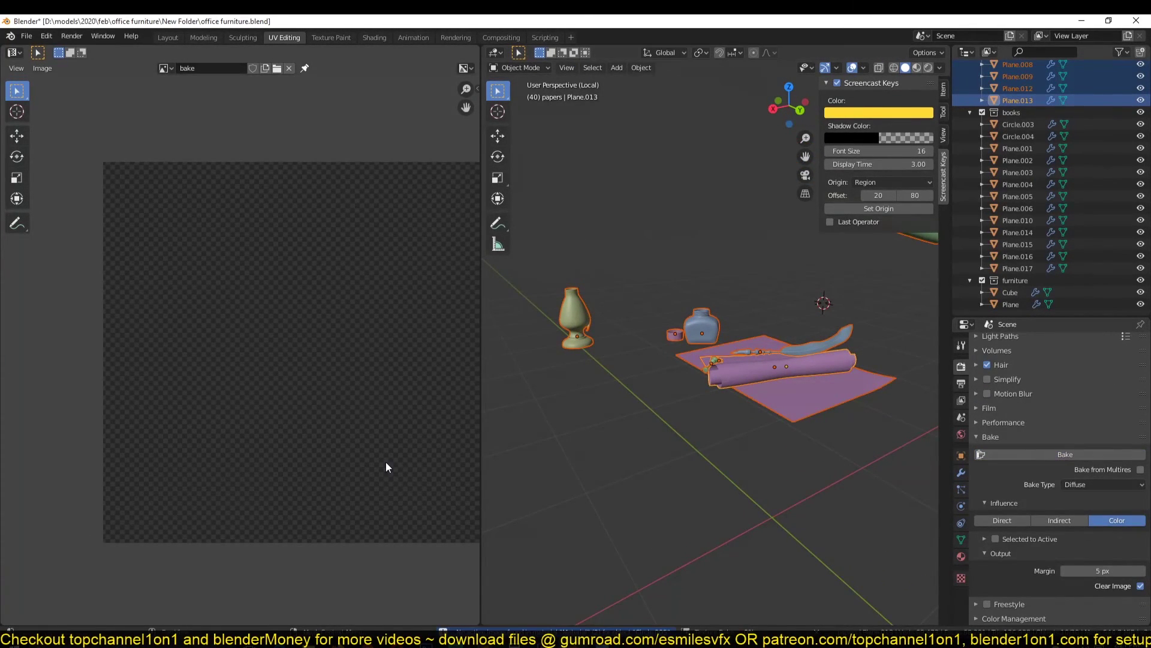
middle_click_drag(351, 446, 331, 441)
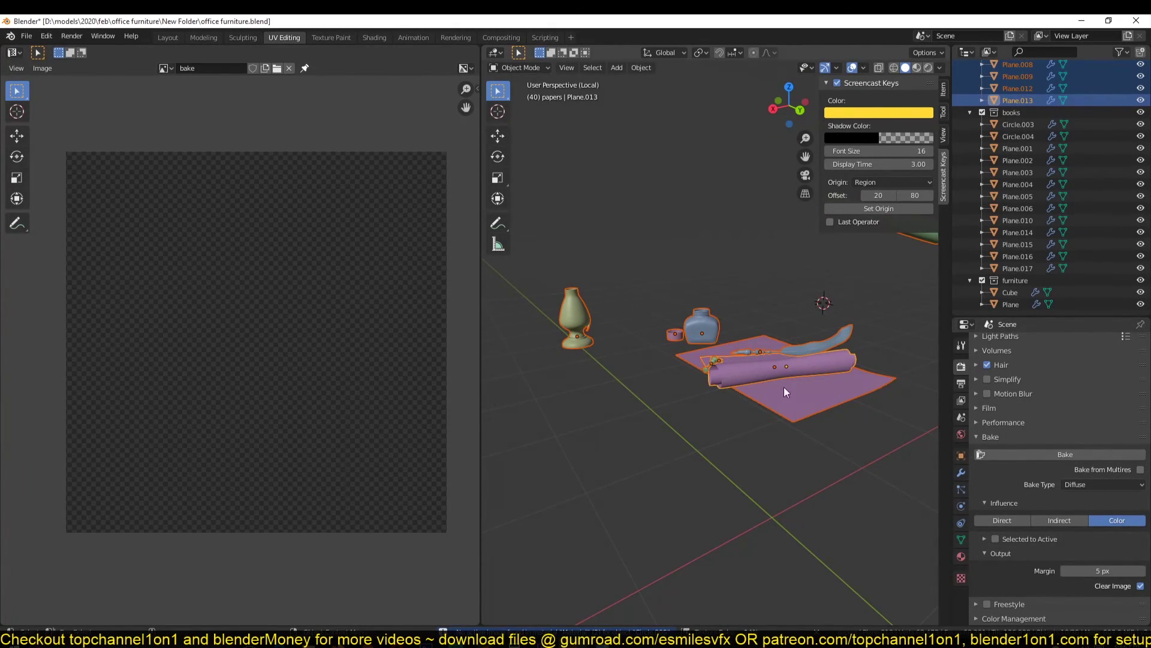
scroll(184, 308, "up", 3)
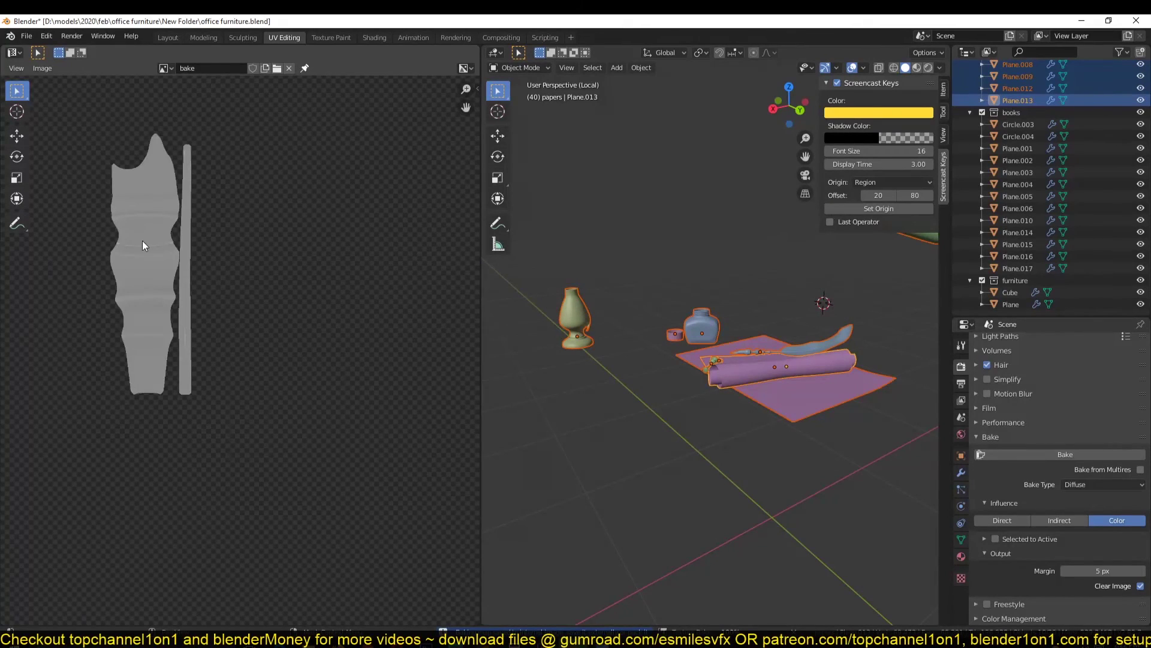
scroll(171, 235, "down", 4)
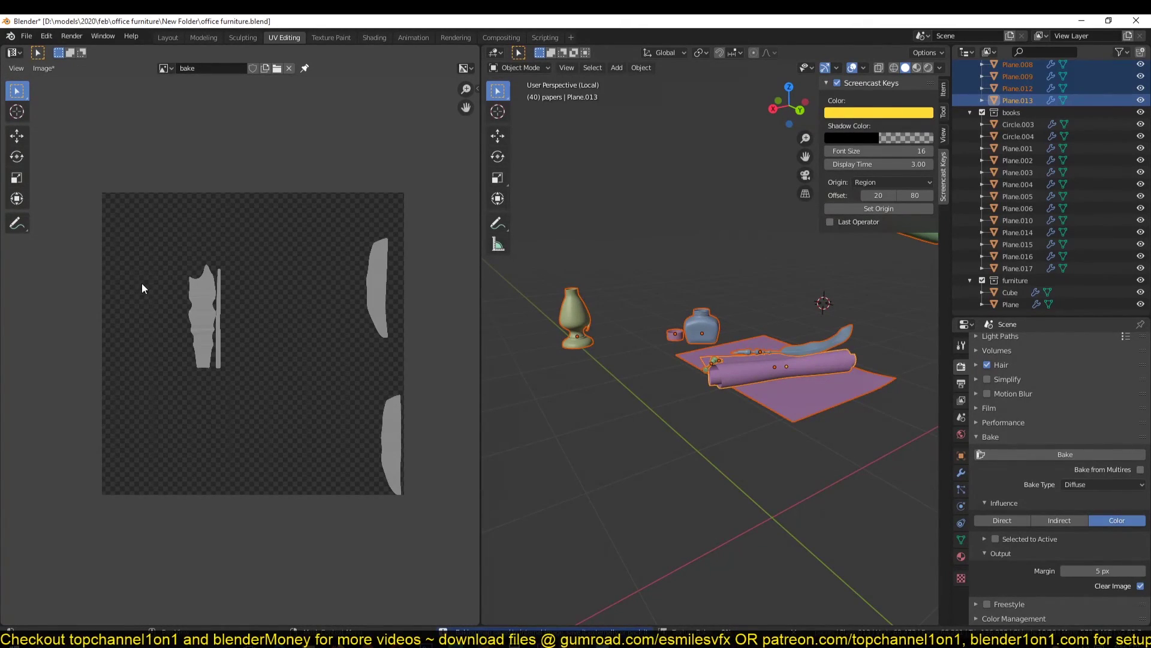